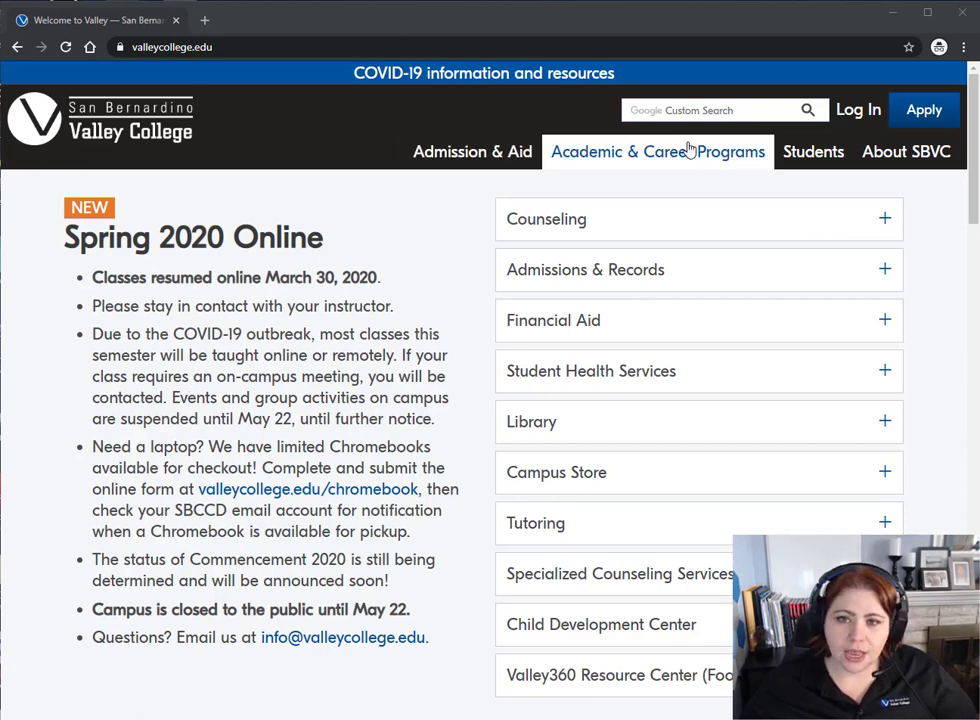
# - Search the San Bernardino Valley College site for 'valley now'
pyautogui.click(672, 106)
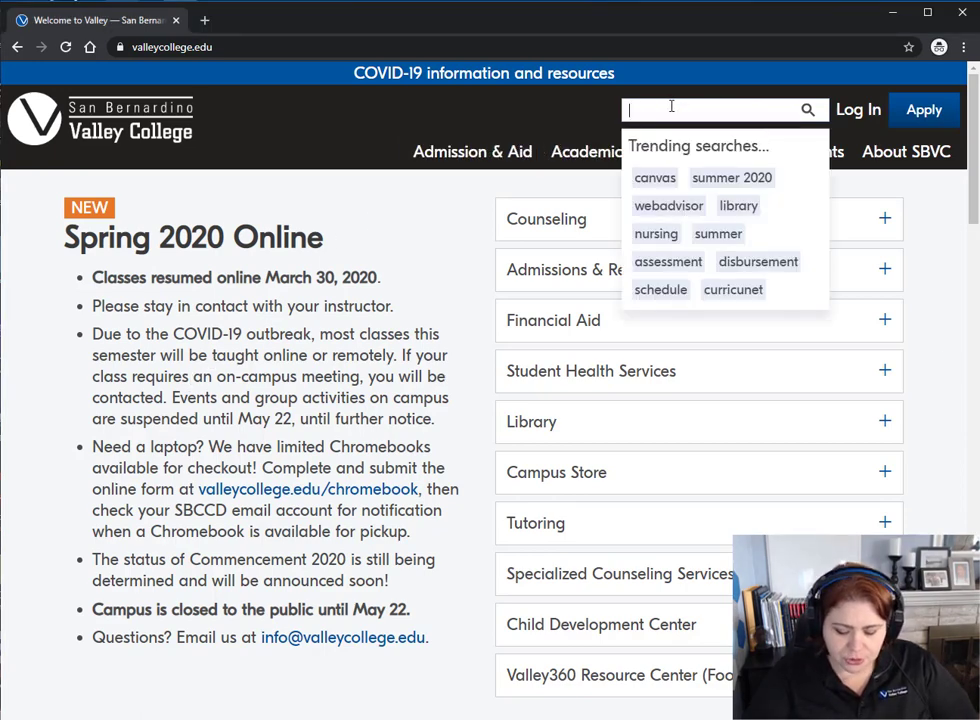
pyautogui.write('valley now')
pyautogui.press('Return')
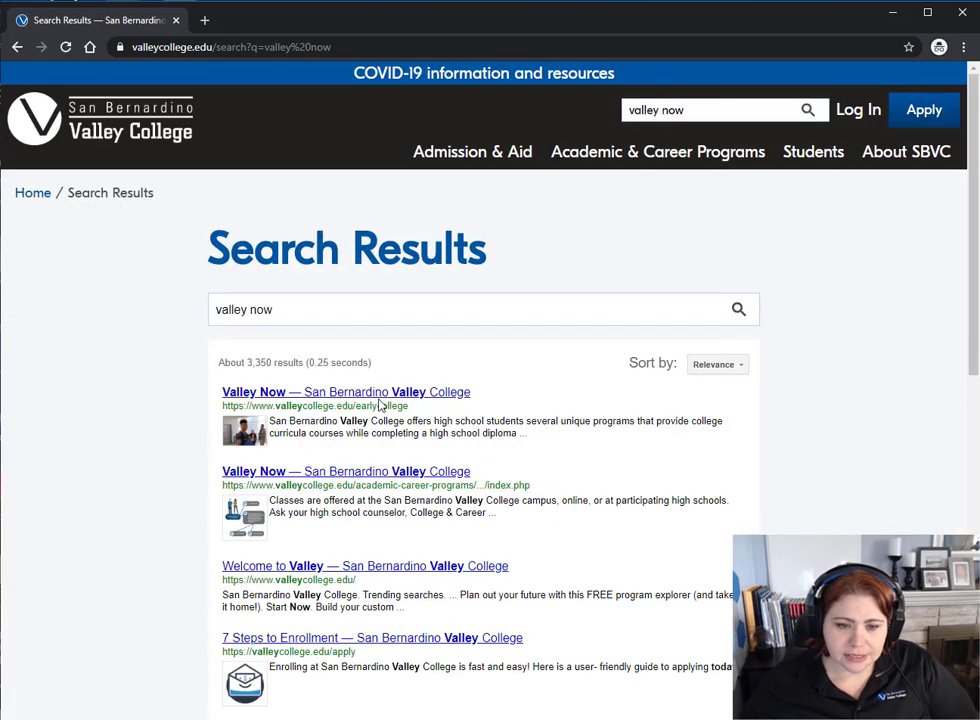
# - Open the top Valley Now result, view its program details subpage, then return to the overview
pyautogui.click(382, 393)
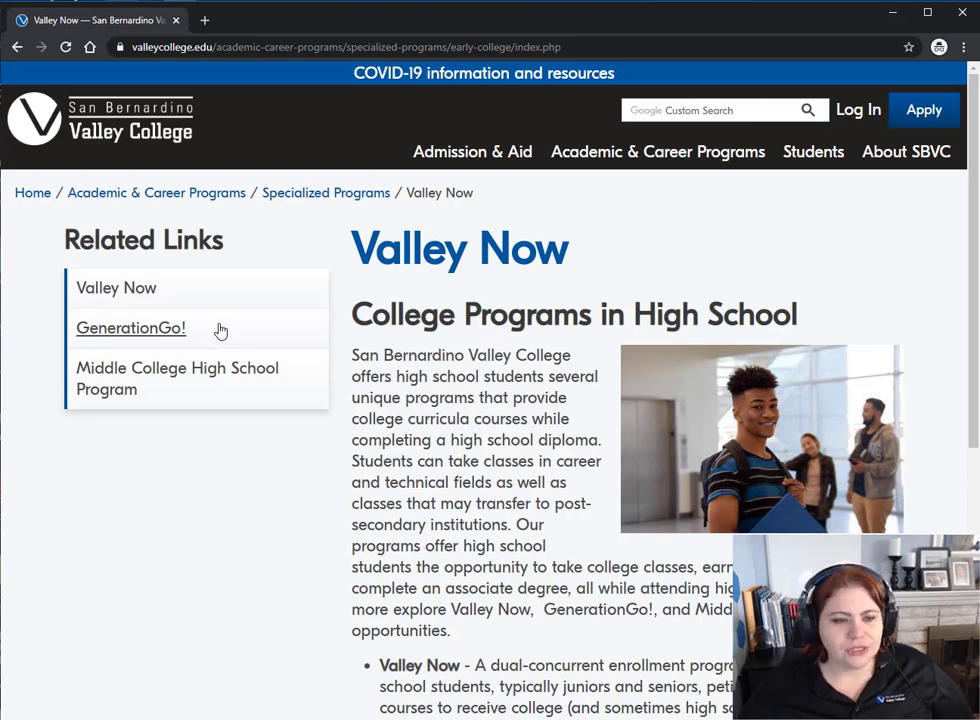
pyautogui.click(141, 292)
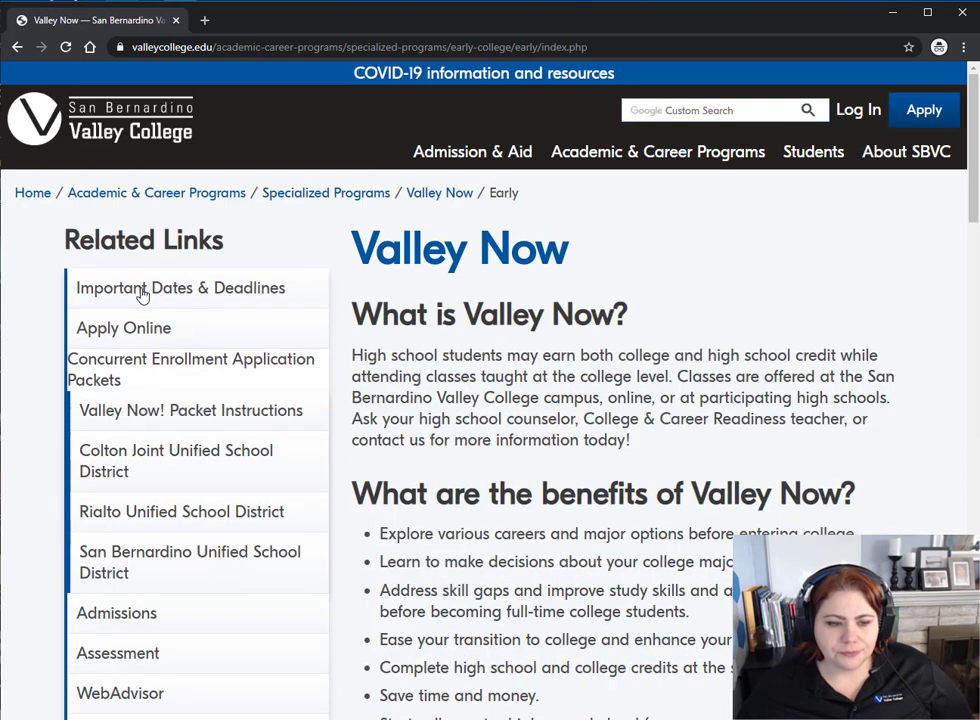
pyautogui.scroll(-1, 422, 437)
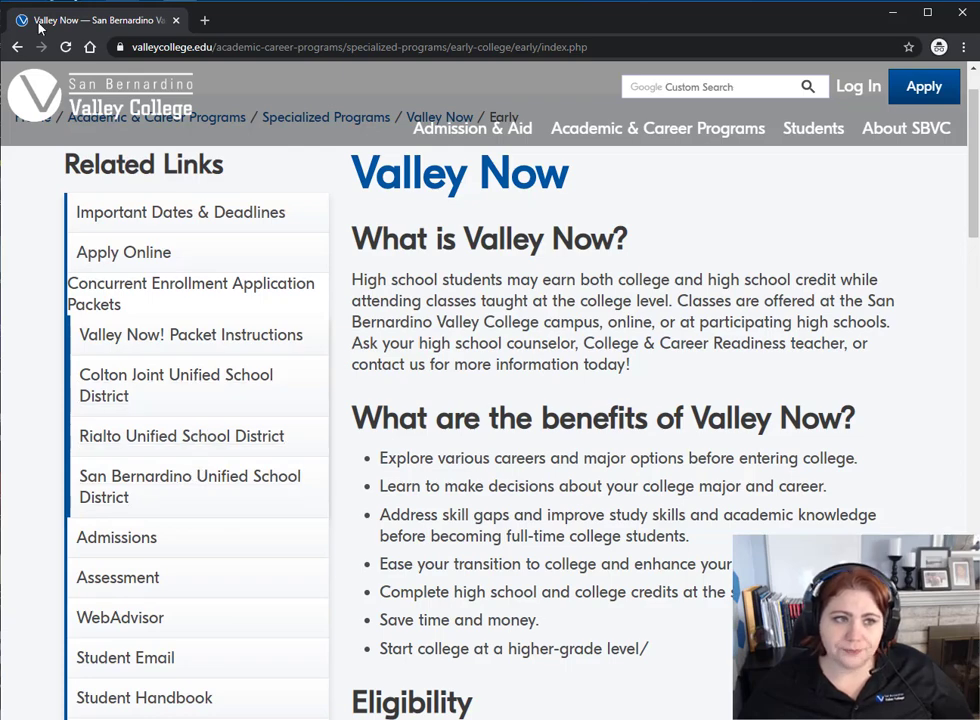
pyautogui.click(16, 48)
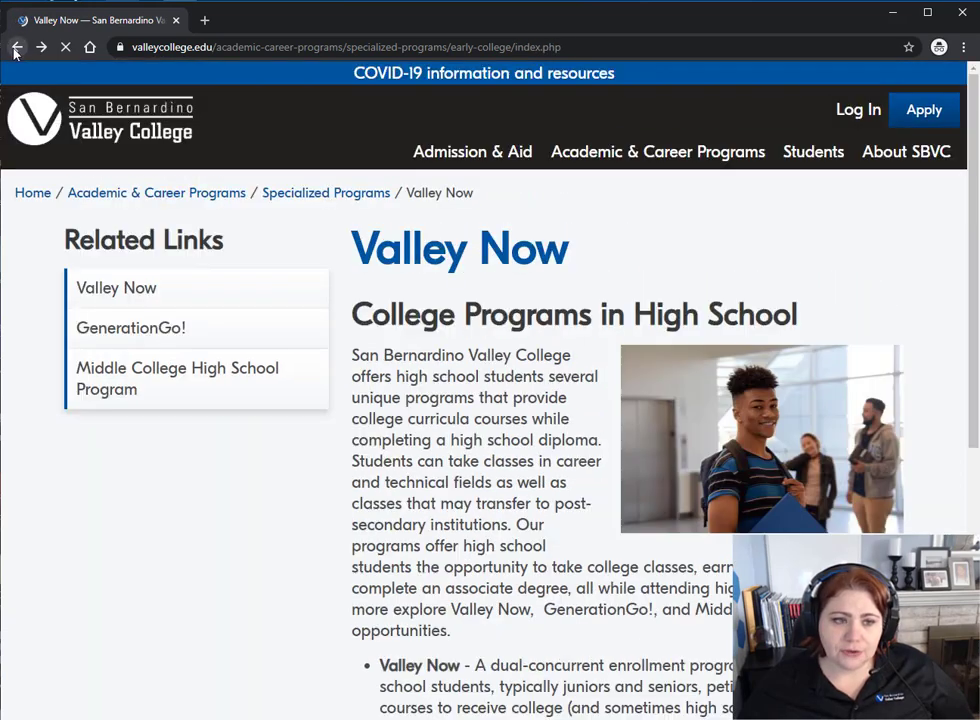
# - Go to the GenerationGo! page and open the Rialto Unified School District packet PDF
pyautogui.click(139, 338)
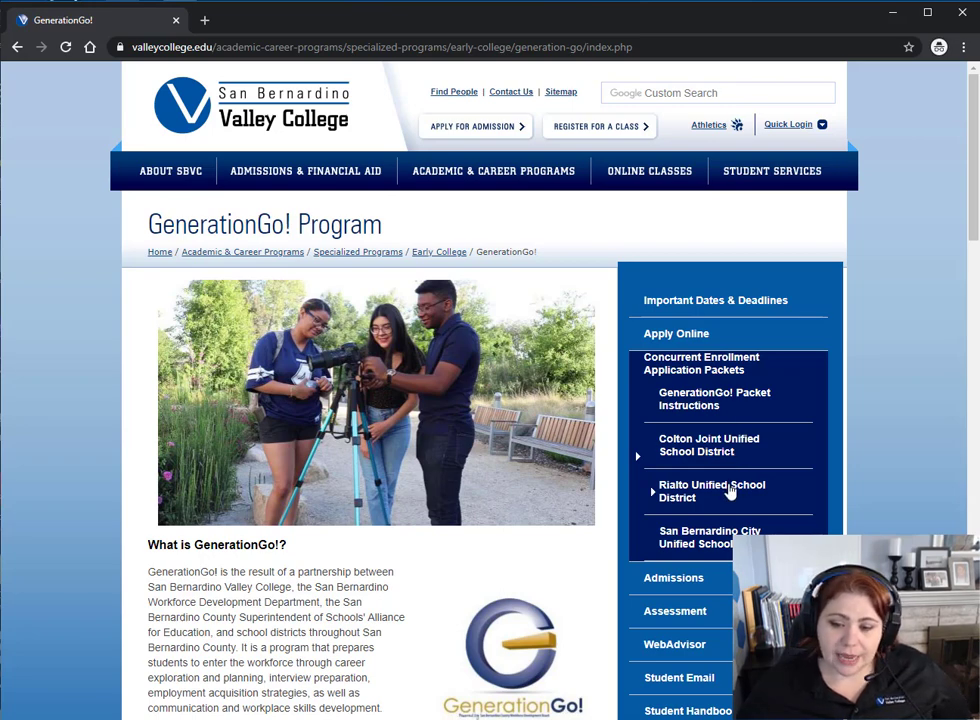
pyautogui.click(730, 490)
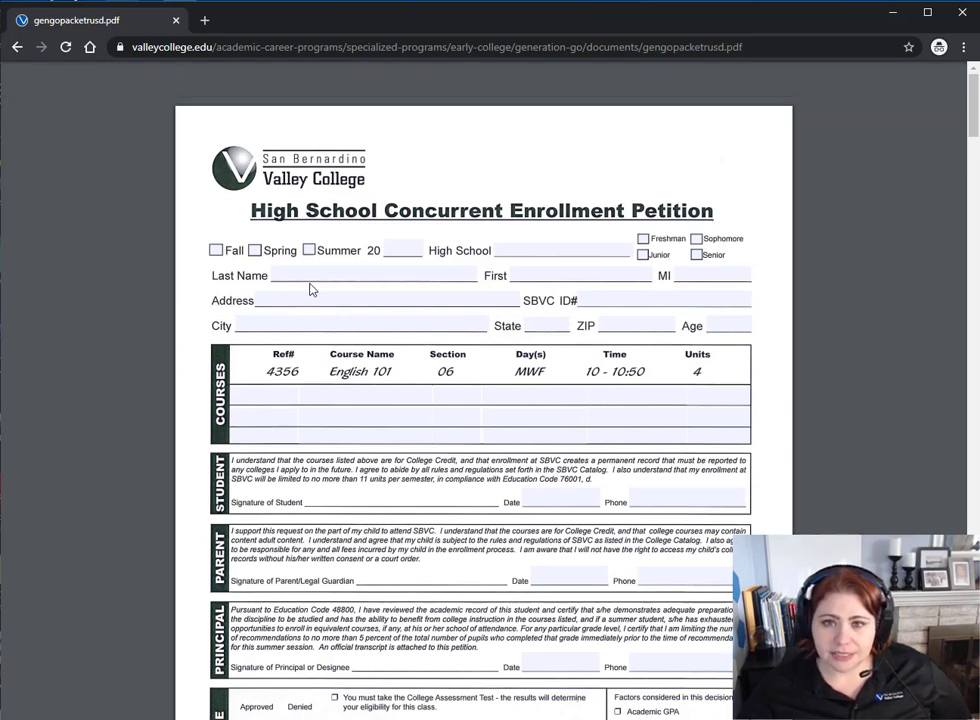
# - Download gengopacketrusd.pdf to the Downloads folder
pyautogui.moveTo(757, 83)
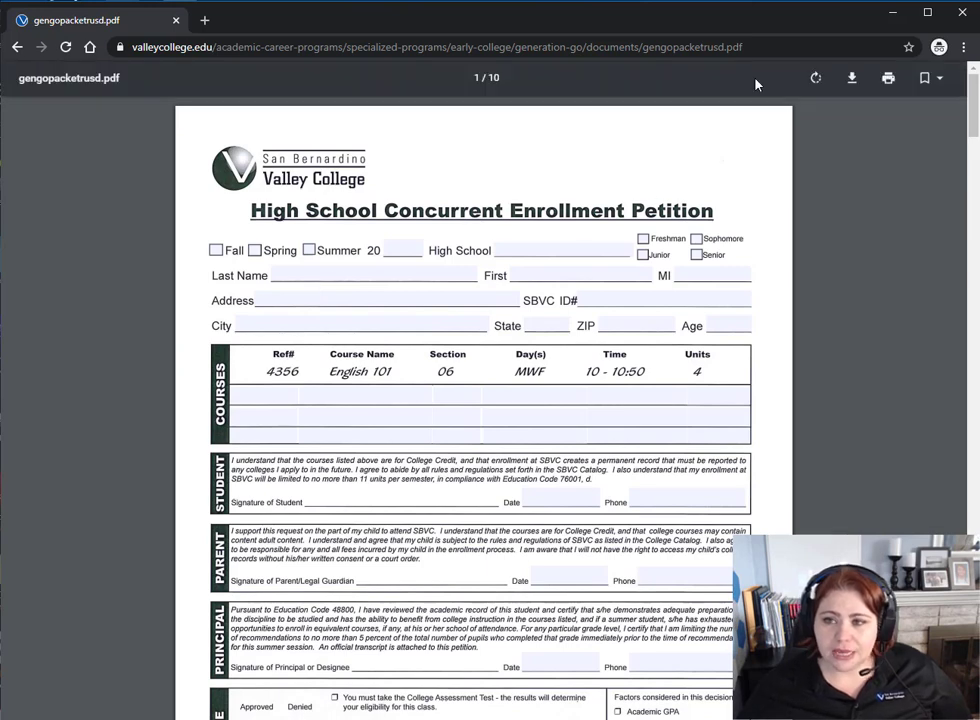
pyautogui.click(853, 84)
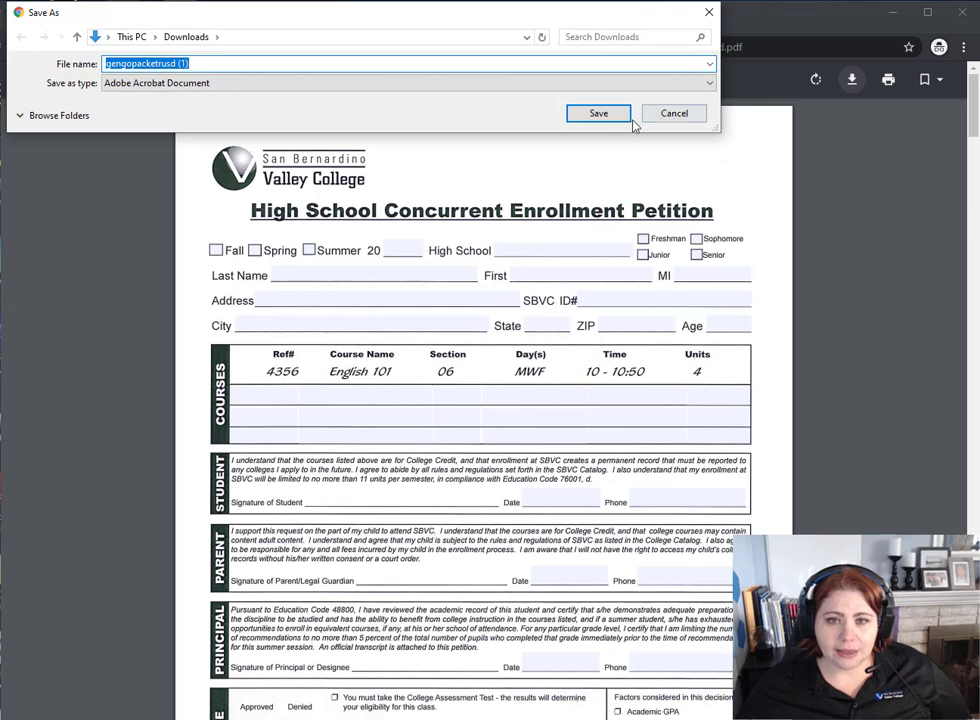
pyautogui.click(587, 116)
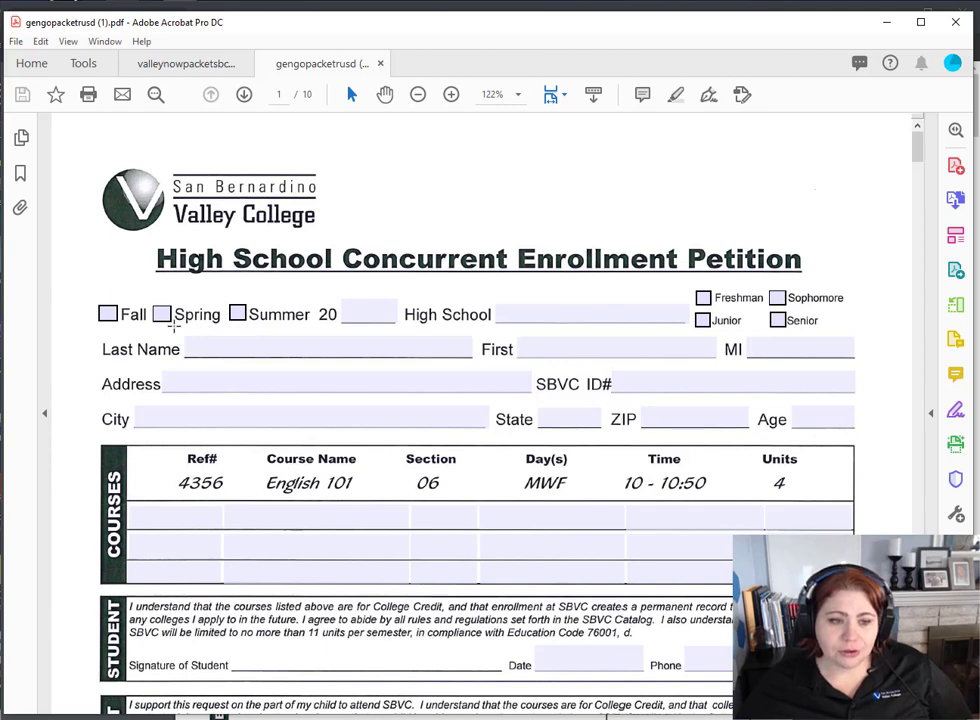
# - Mark the Fall 2020 term, enter Rialto High School, and check Junior
pyautogui.click(107, 314)
pyautogui.click(383, 308)
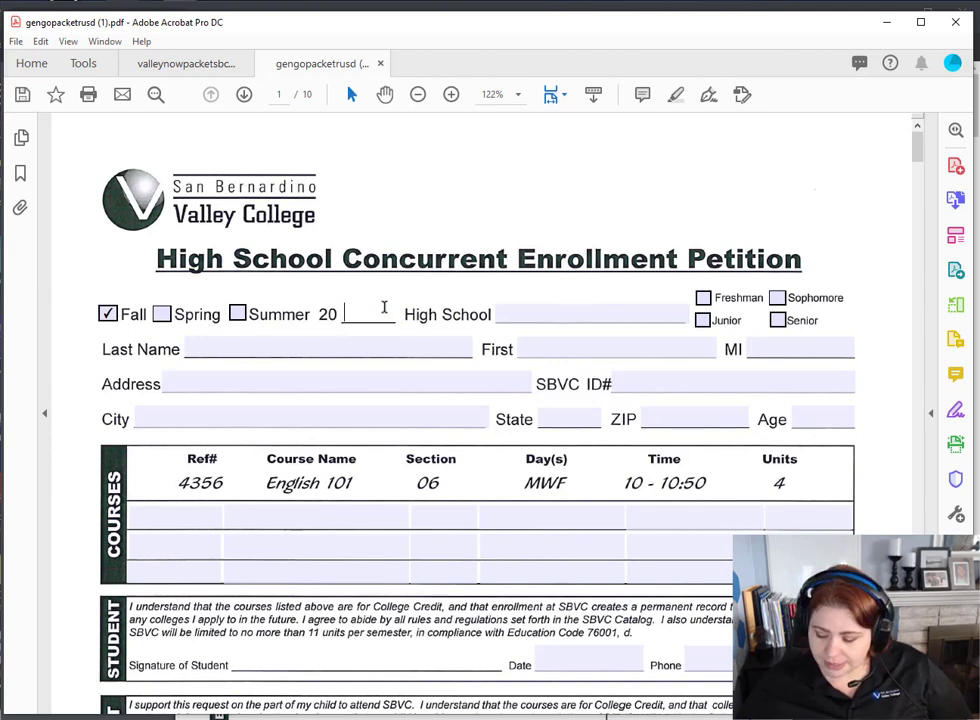
pyautogui.write('20')
pyautogui.press('Tab')
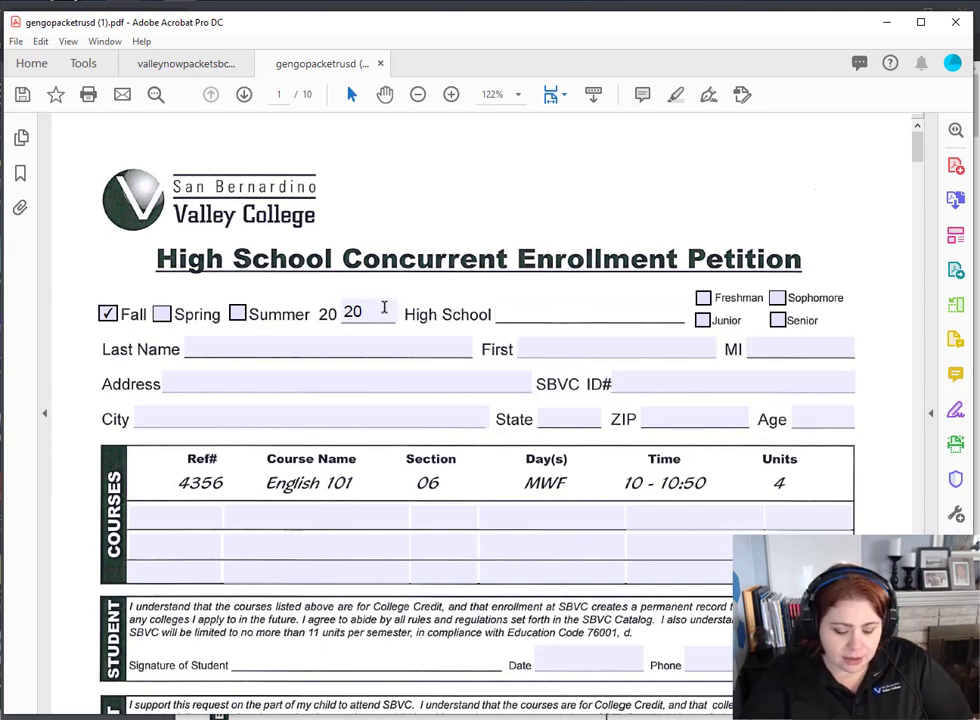
pyautogui.write('Rialto ')
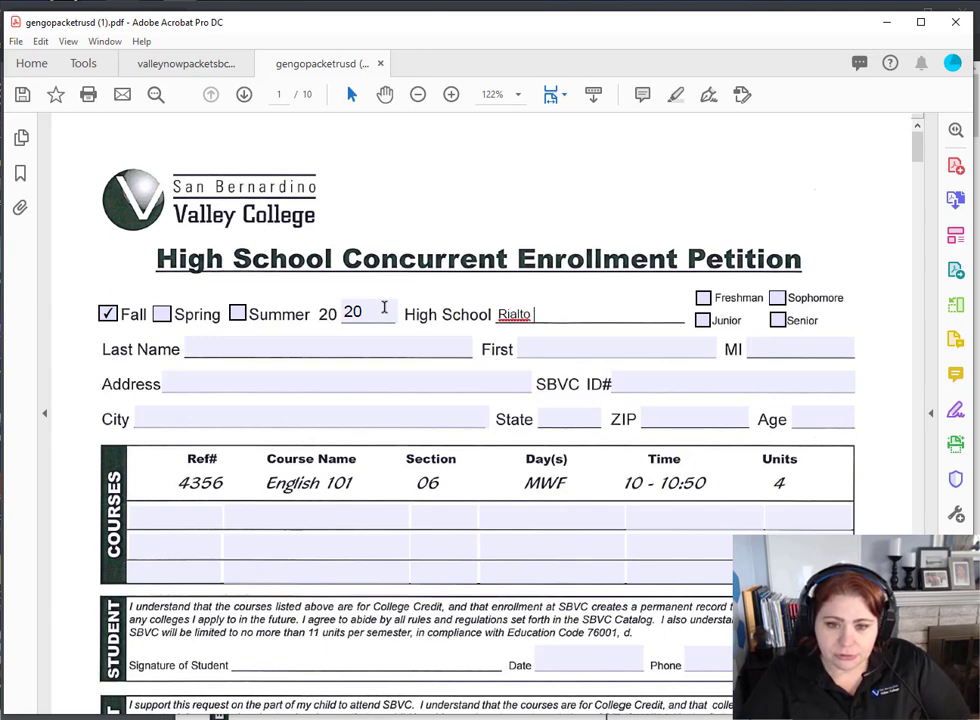
pyautogui.write('High School')
pyautogui.press('Tab')
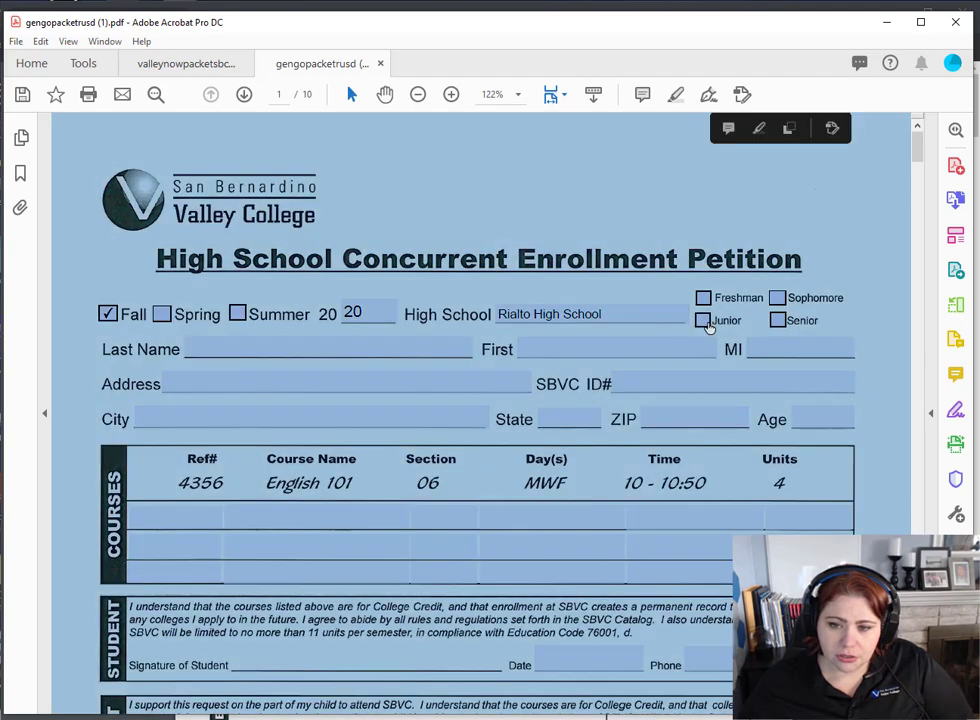
pyautogui.click(703, 320)
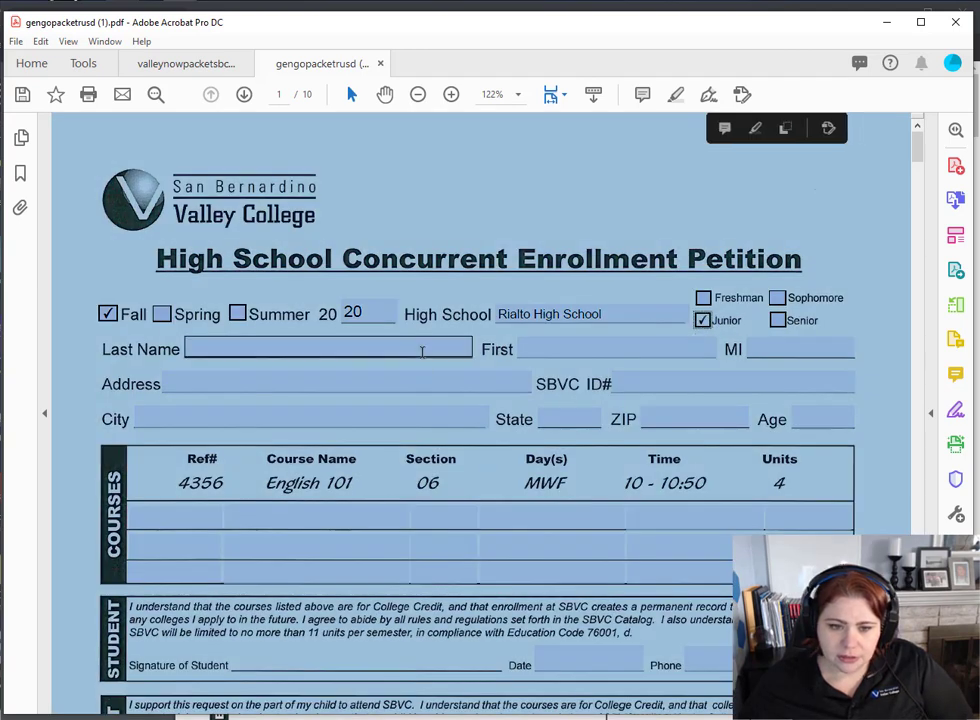
# - Enter the student's last name, first name, middle initial and street address
pyautogui.click(421, 351)
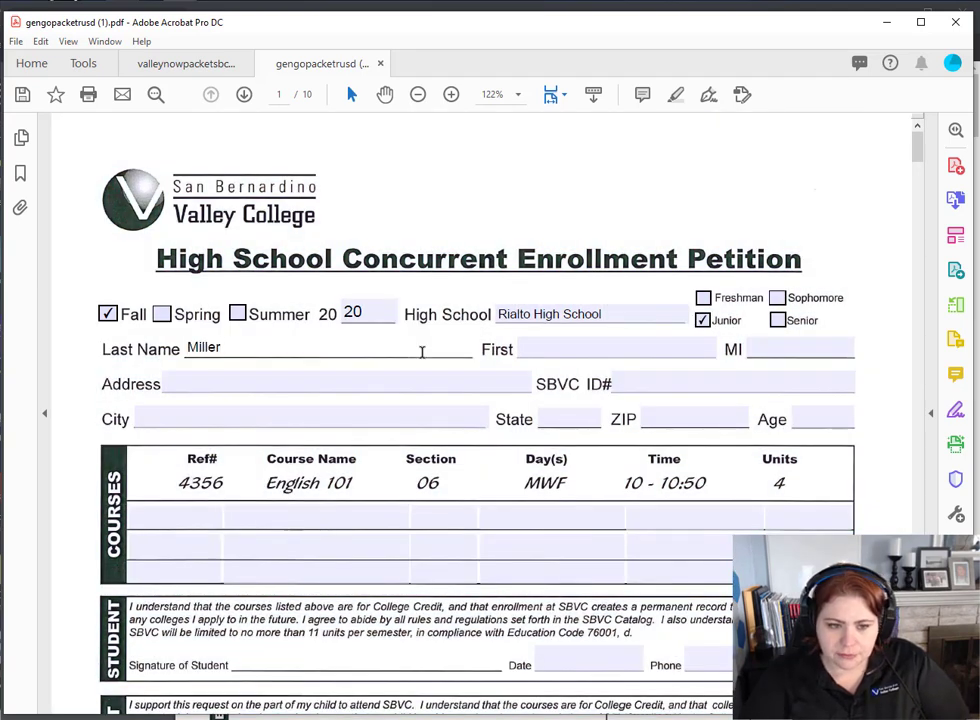
pyautogui.press('Tab')
pyautogui.press('Tab')
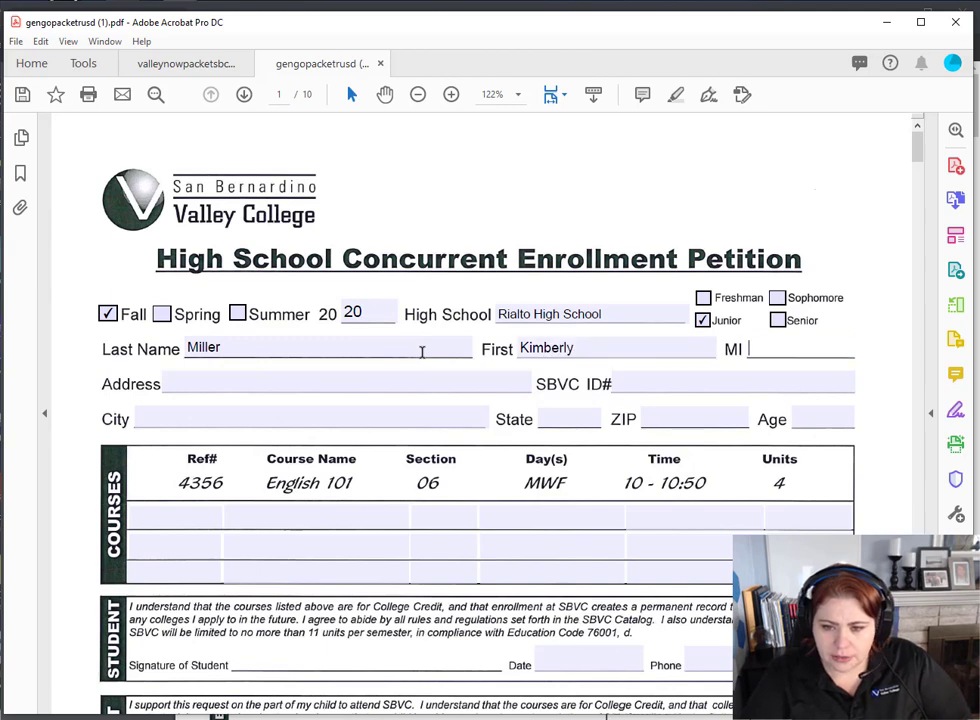
pyautogui.write('S')
pyautogui.press('Tab')
pyautogui.write('12')
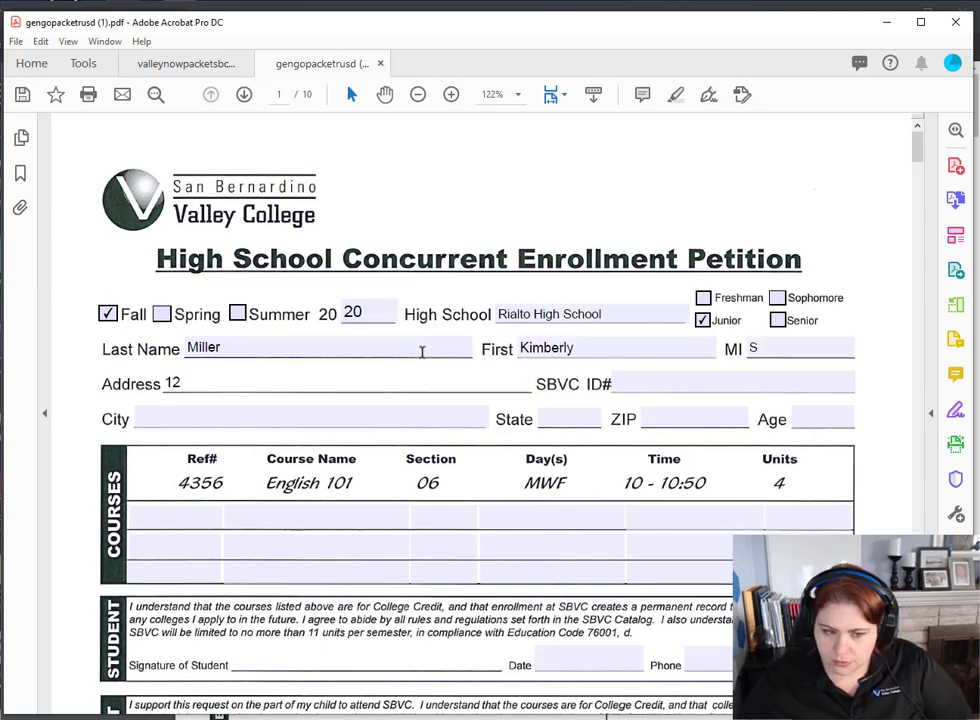
pyautogui.write('3 Random St')
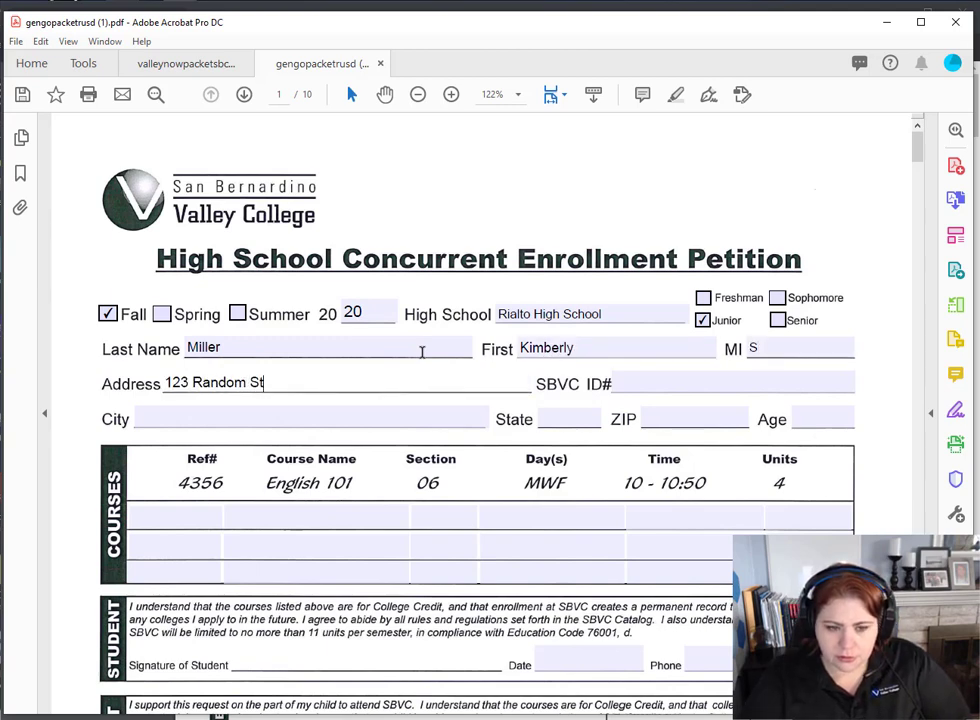
pyautogui.write('reet')
# - Fill in the student's SBVC ID number, city, state, ZIP code and age 16
pyautogui.press('Tab')
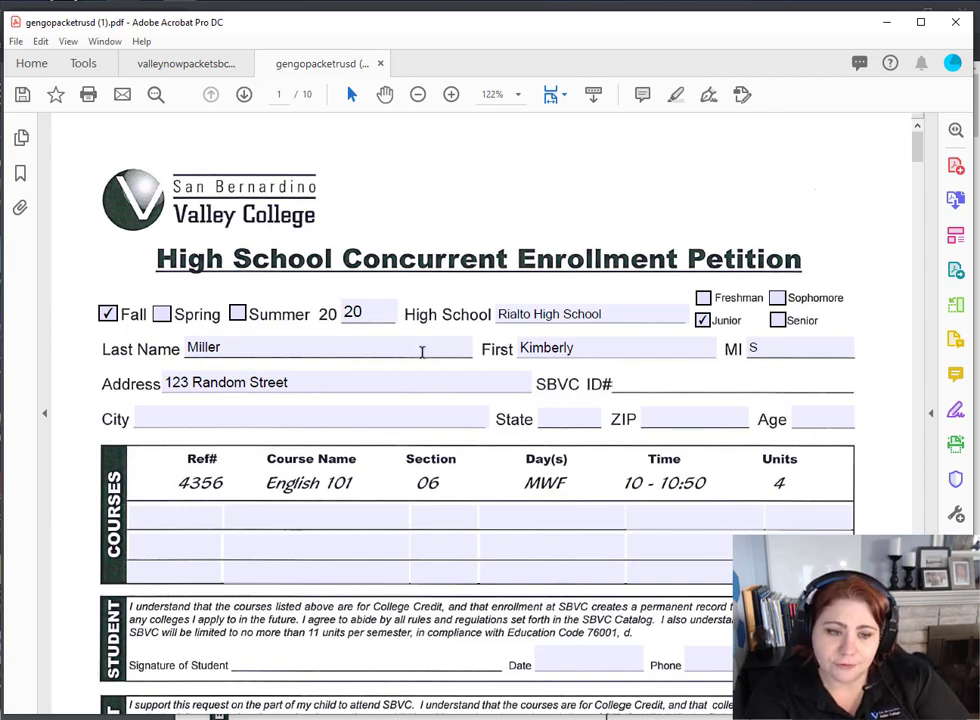
pyautogui.write('123')
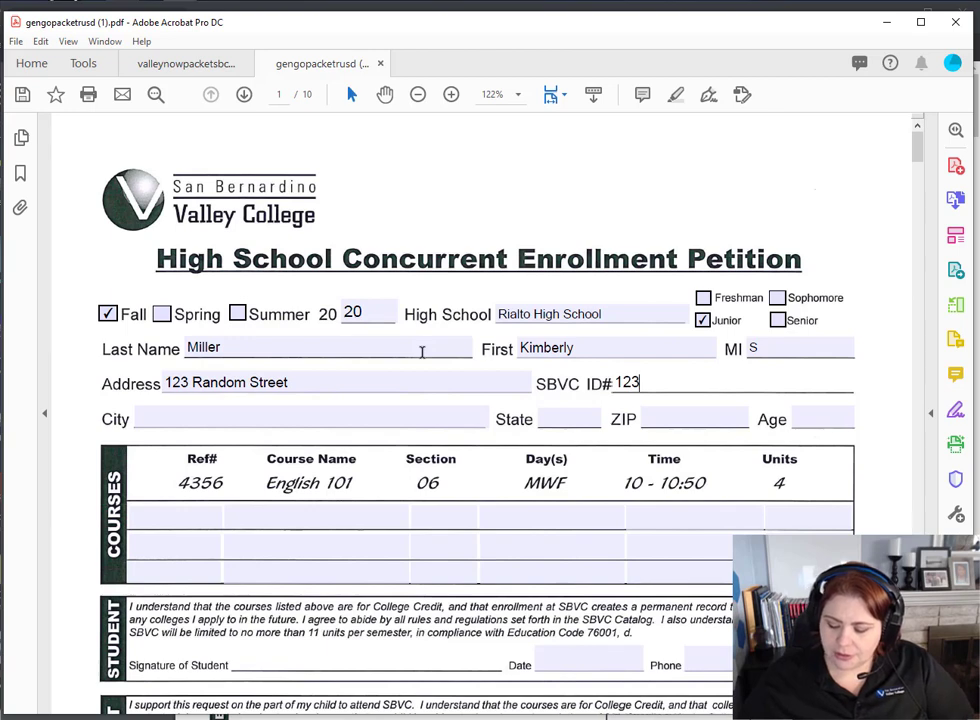
pyautogui.write('456789')
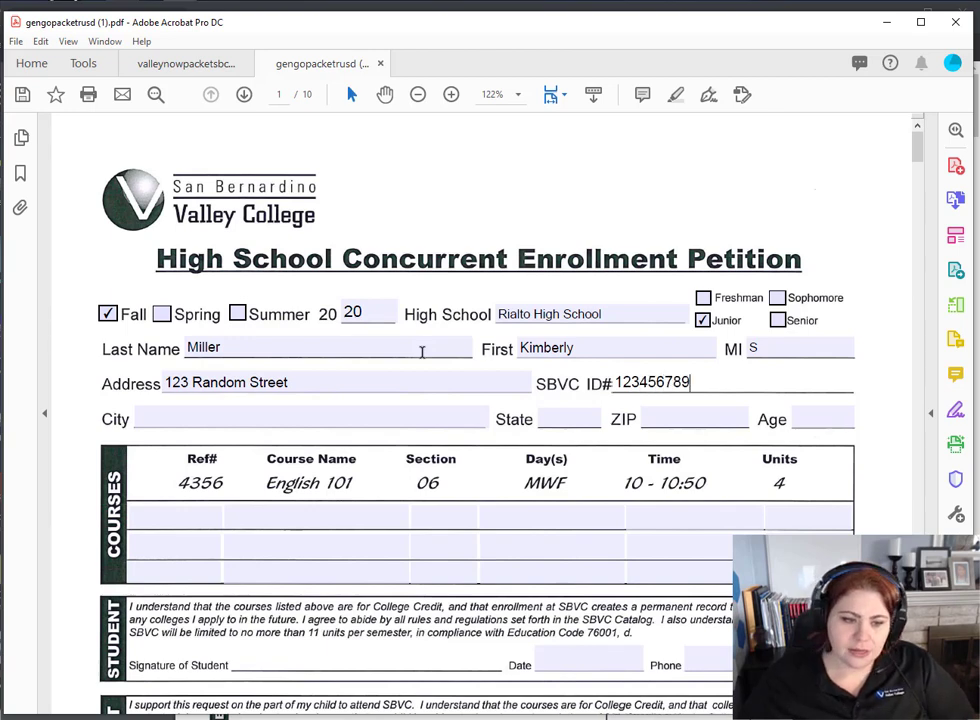
pyautogui.press('Tab')
pyautogui.write('Rialto')
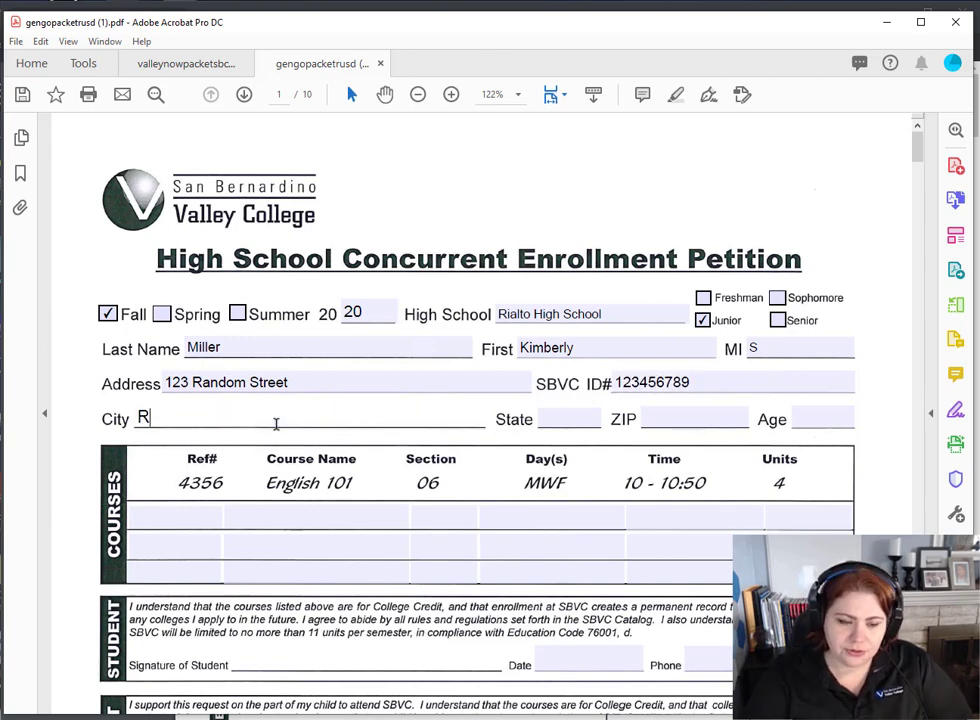
pyautogui.press('Tab')
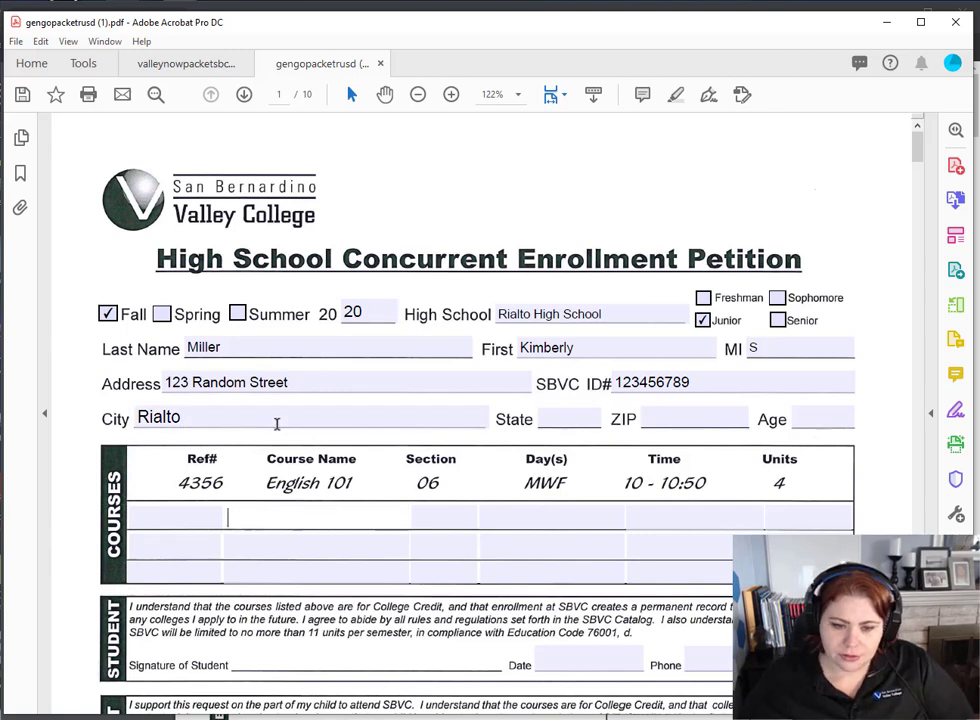
pyautogui.click(574, 418)
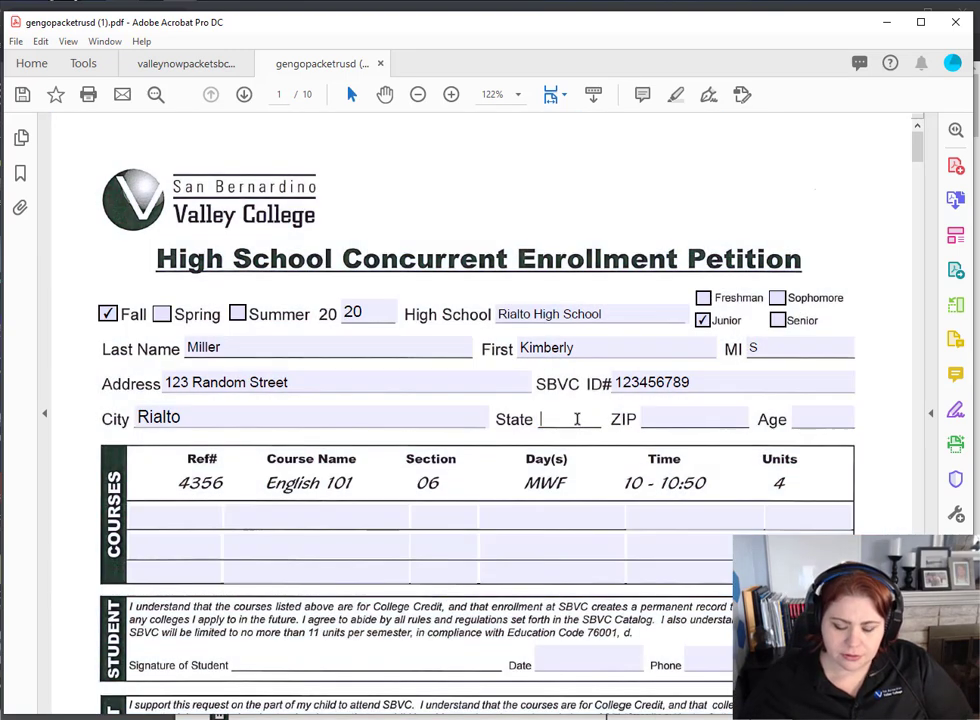
pyautogui.write('CA')
pyautogui.press('Tab')
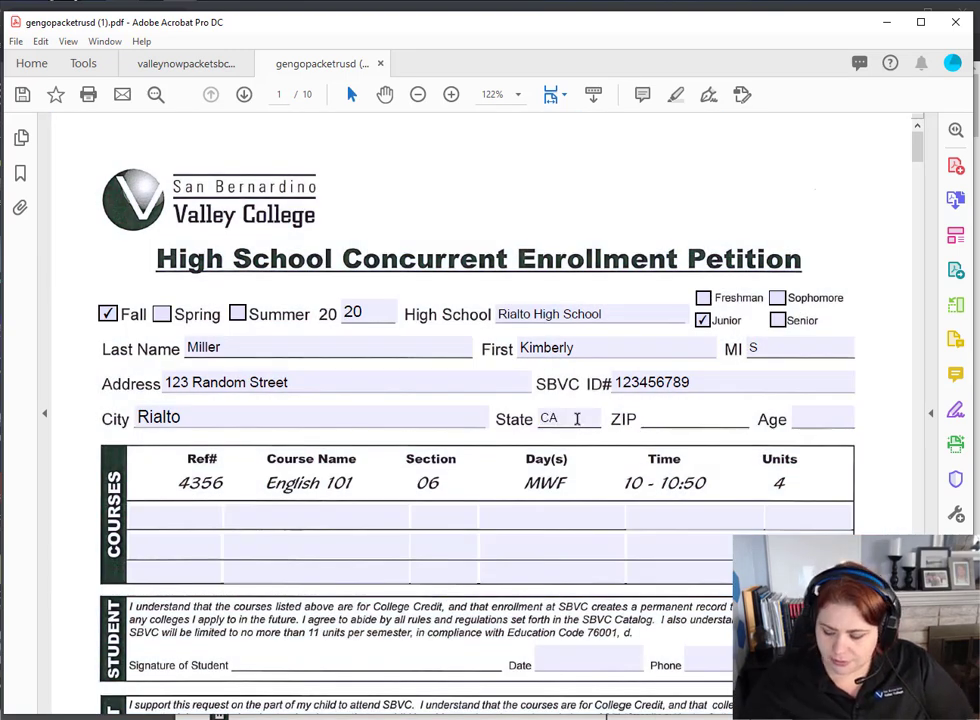
pyautogui.write('92410')
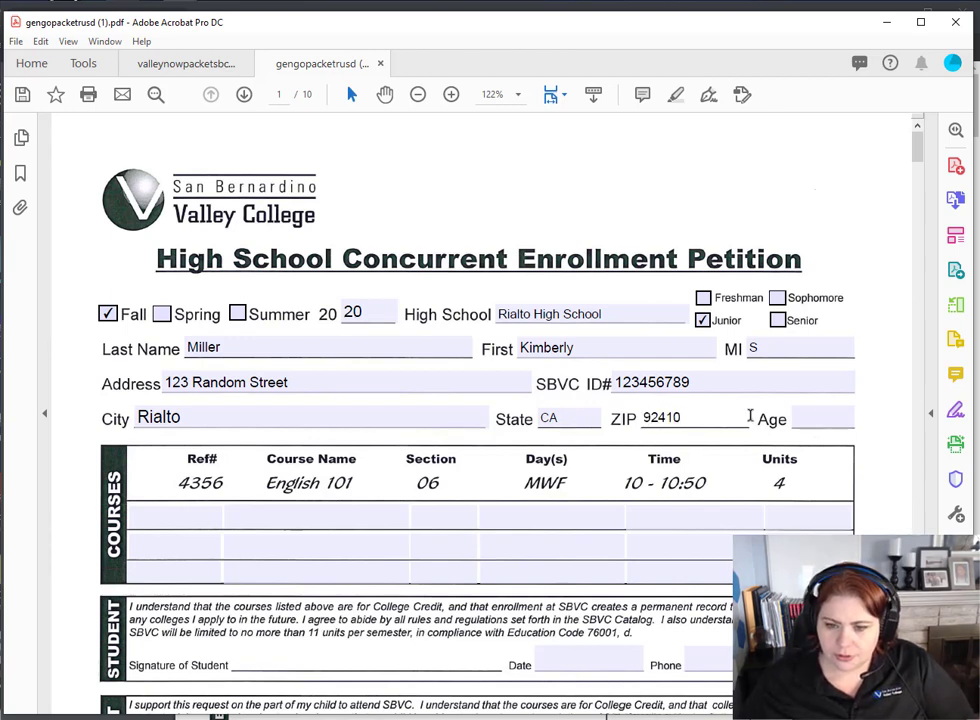
pyautogui.click(840, 414)
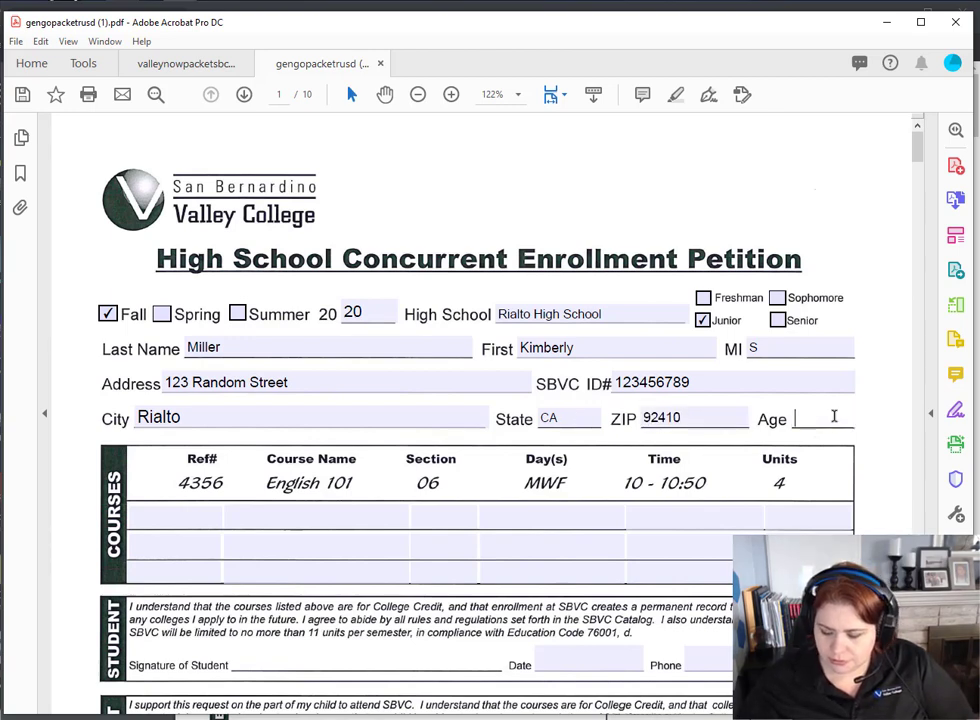
pyautogui.write('16')
pyautogui.click(317, 521)
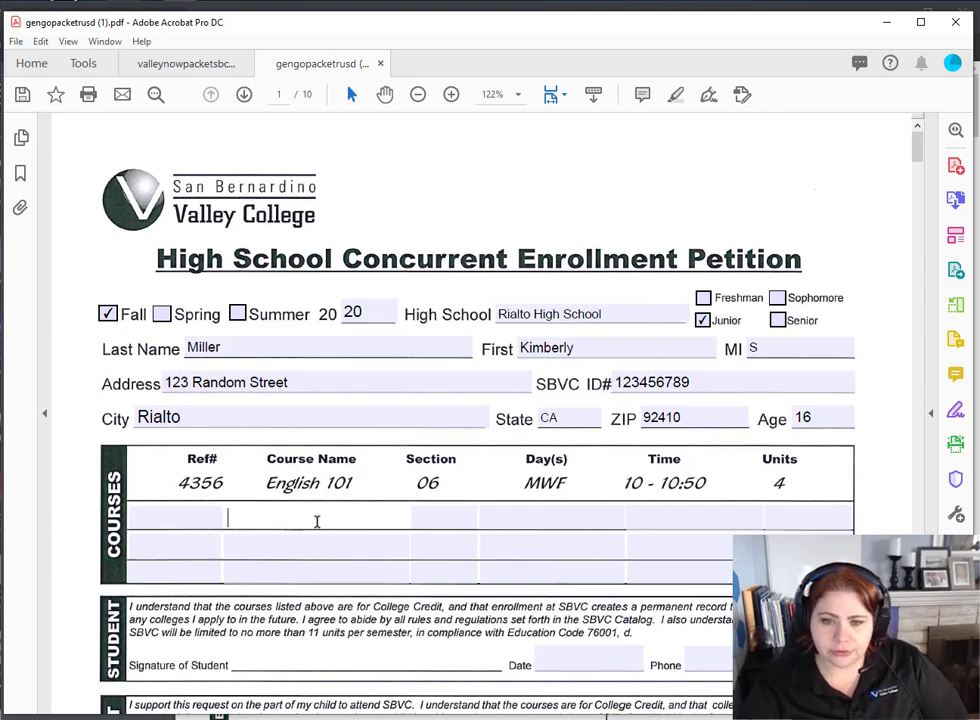
# - Enter VOCED 600-603 as the second course name, fixing the mistyped code
pyautogui.write('VO')
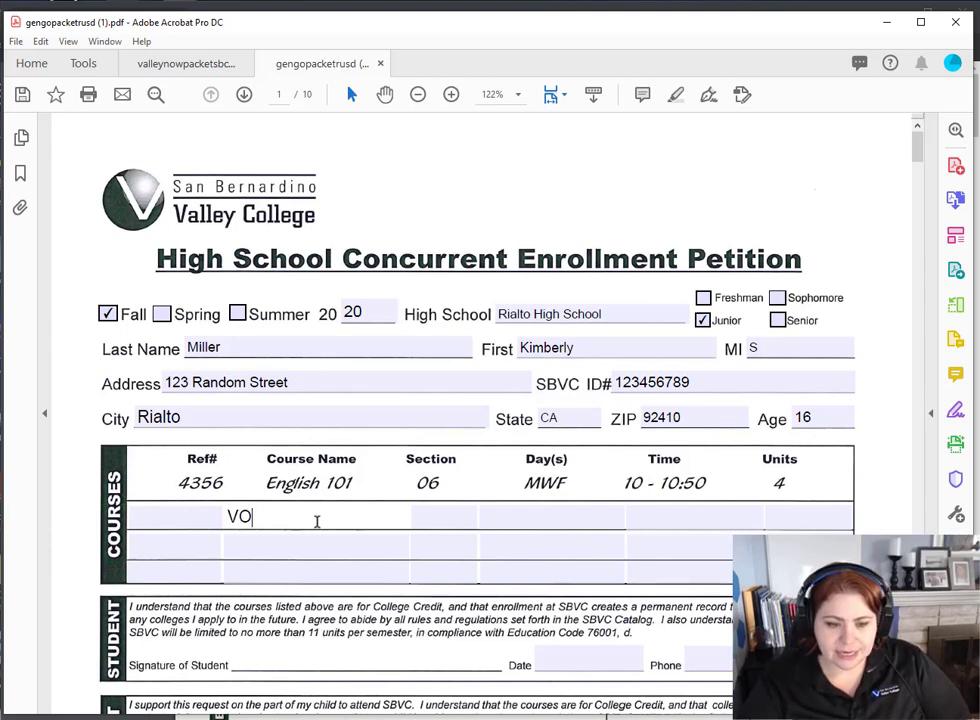
pyautogui.write('CED 600')
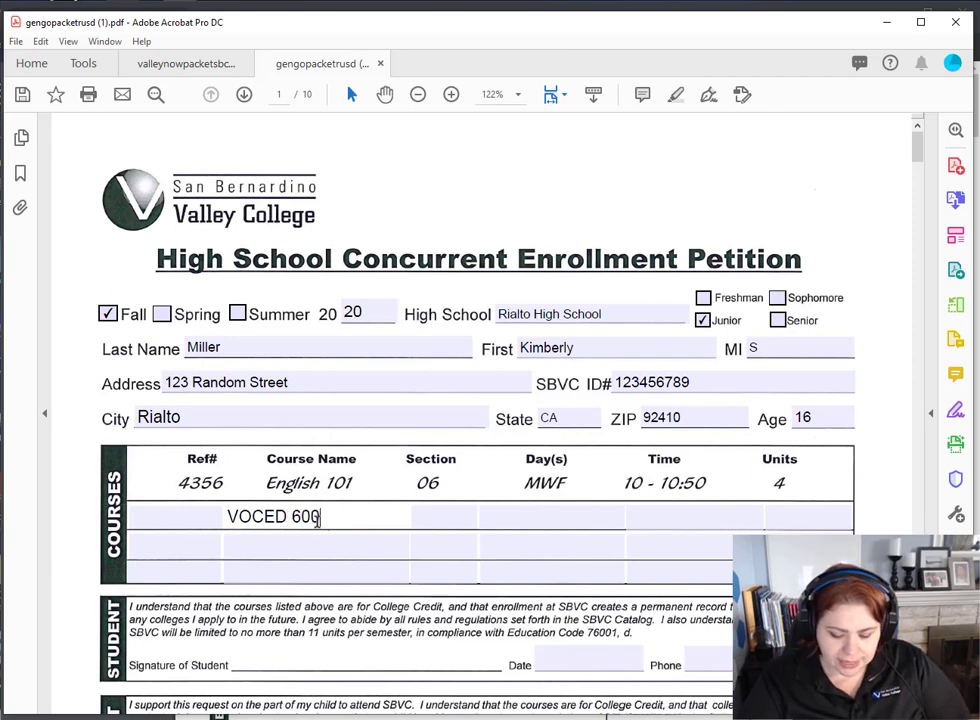
pyautogui.write('-6')
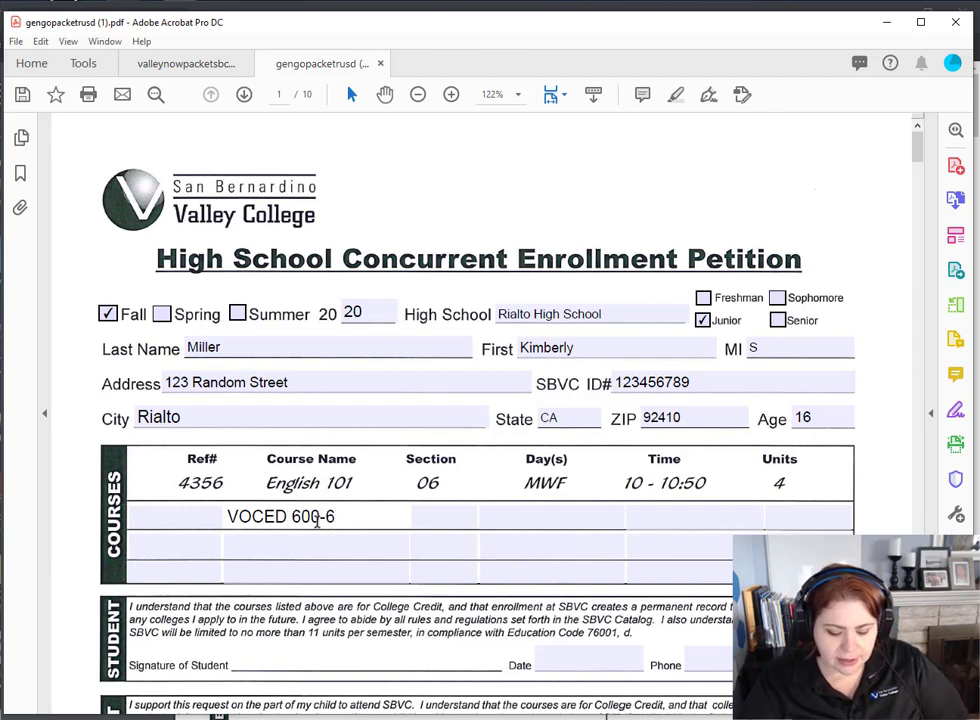
pyautogui.write('3')
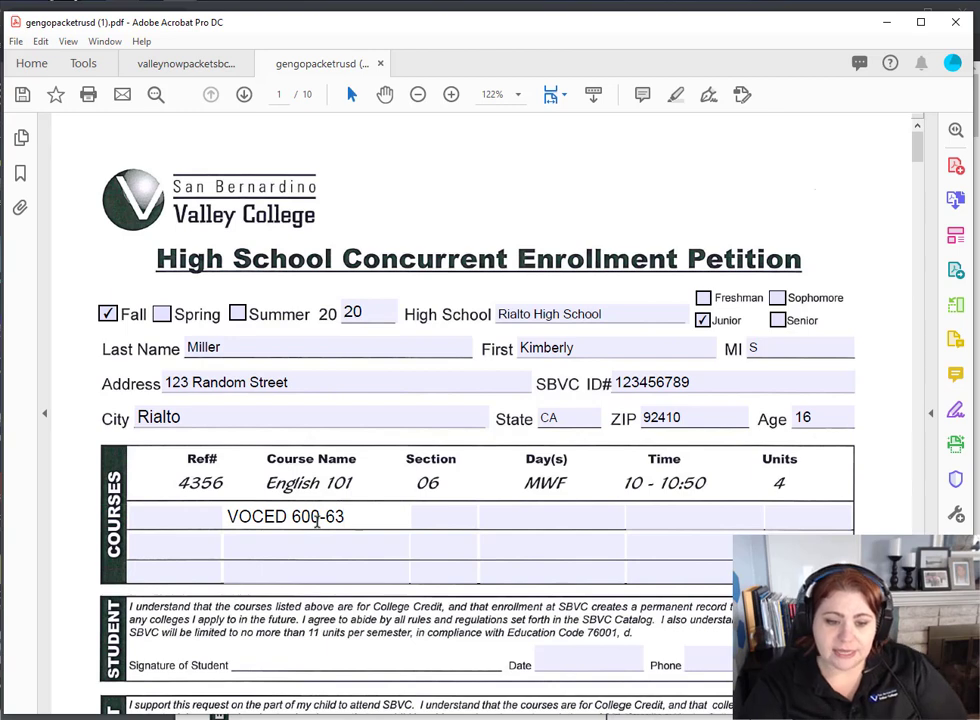
pyautogui.press('BackSpace')
pyautogui.write('03')
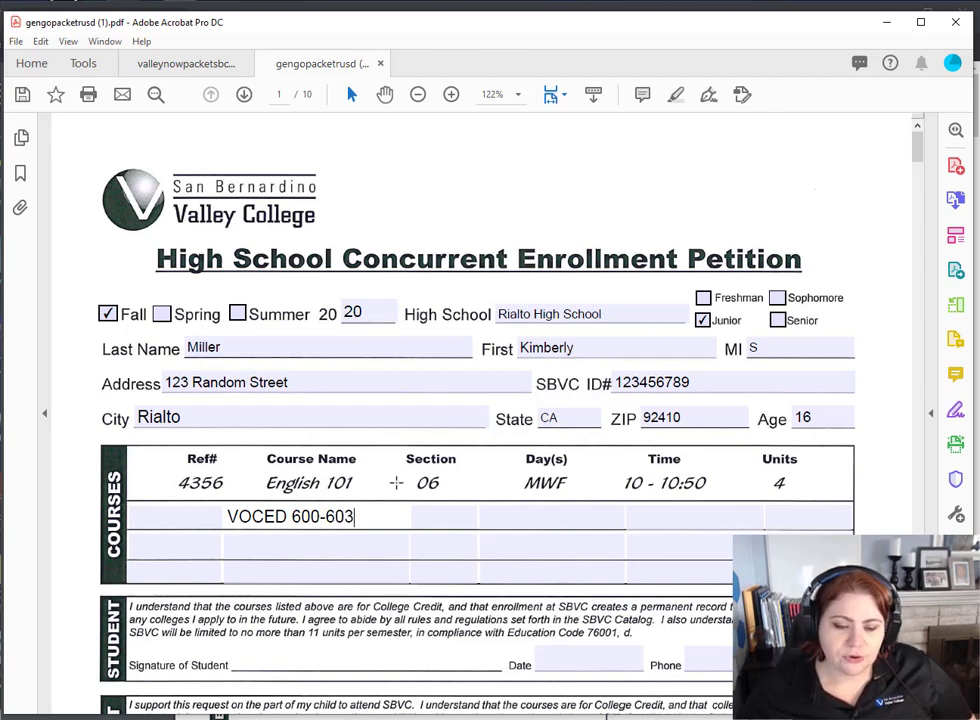
pyautogui.click(374, 545)
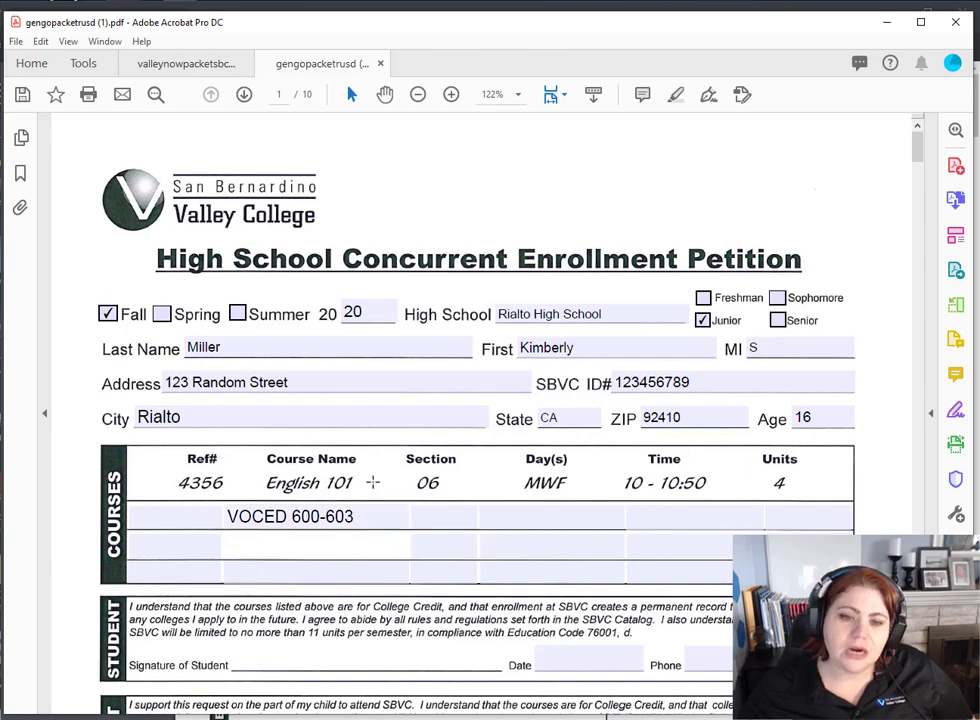
# - Scroll through the petition and bring up Acrobat's Tools overview
pyautogui.scroll(-1, 367, 464)
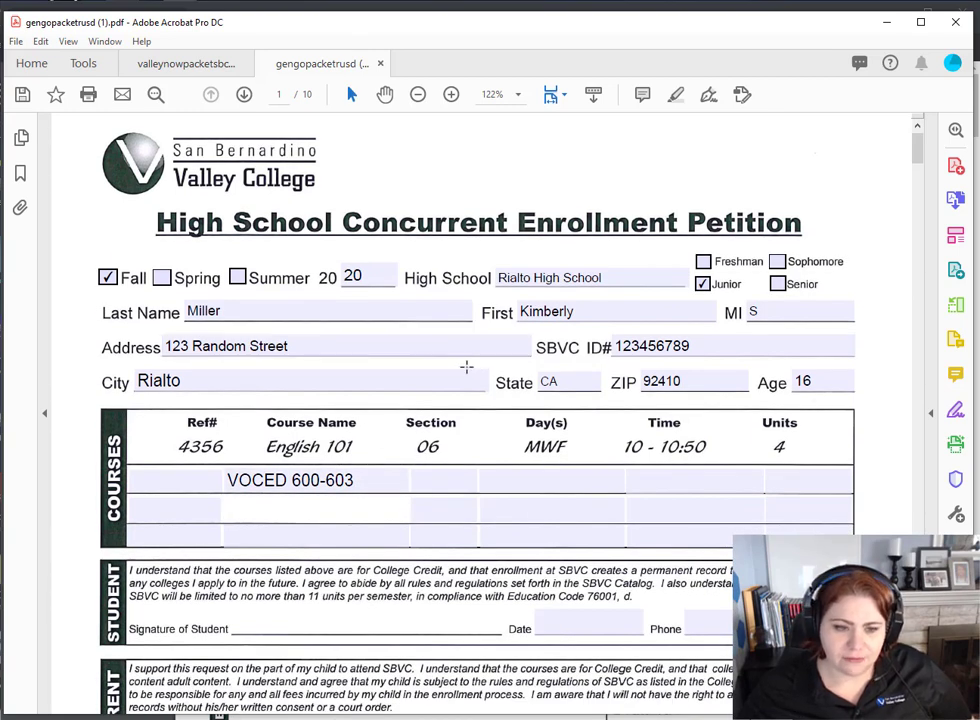
pyautogui.scroll(-1, 397, 167)
pyautogui.scroll(-4, 341, 453)
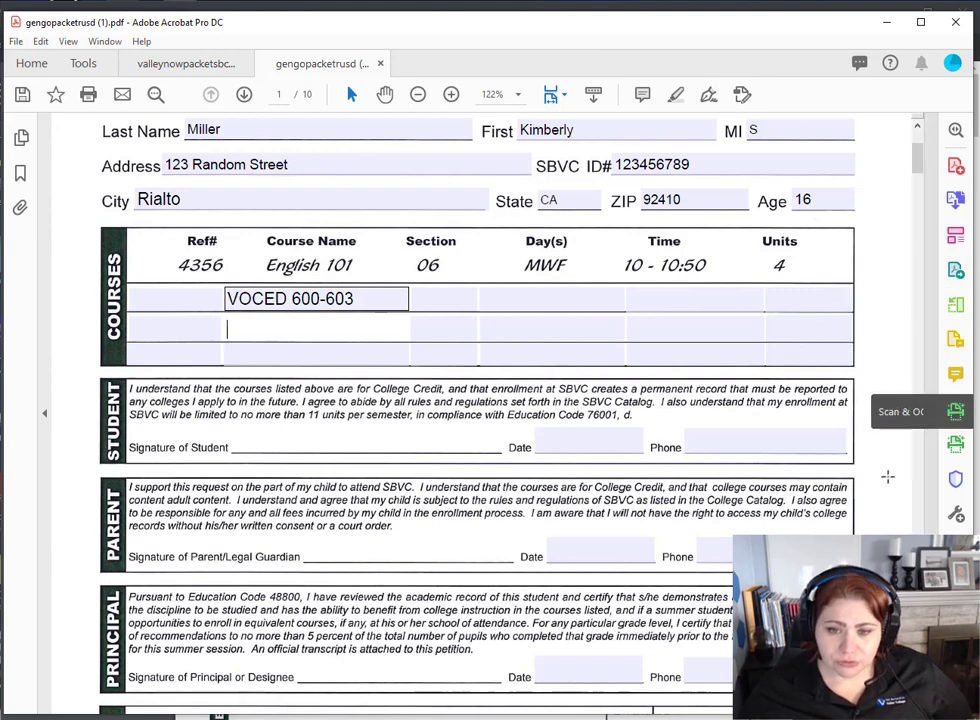
pyautogui.click(83, 64)
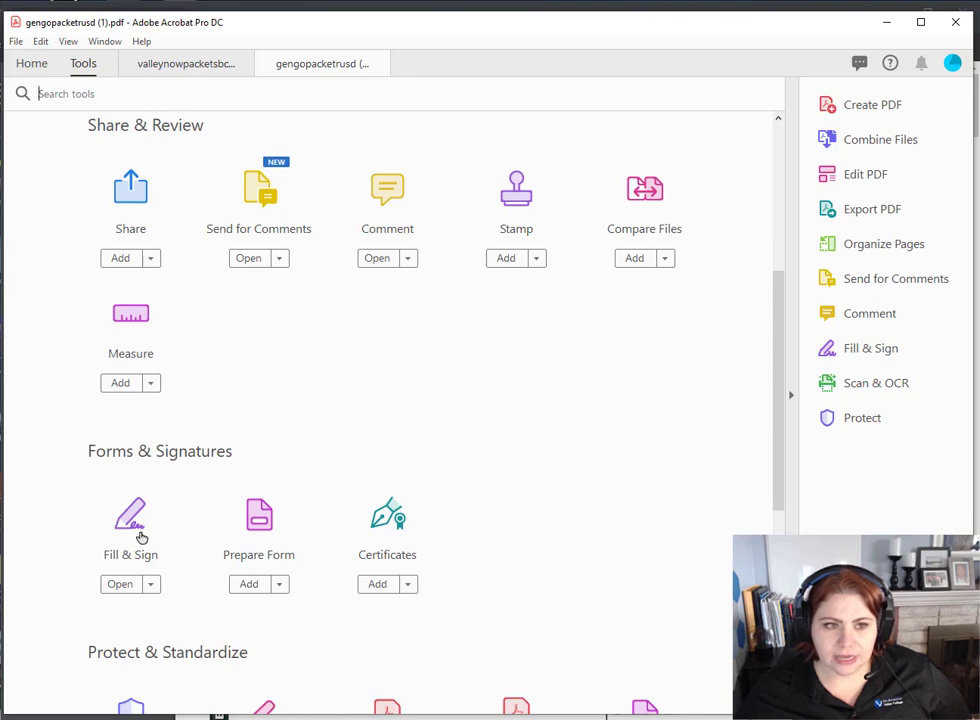
# - Open the petition in Fill & Sign and delete the saved initials
pyautogui.click(857, 350)
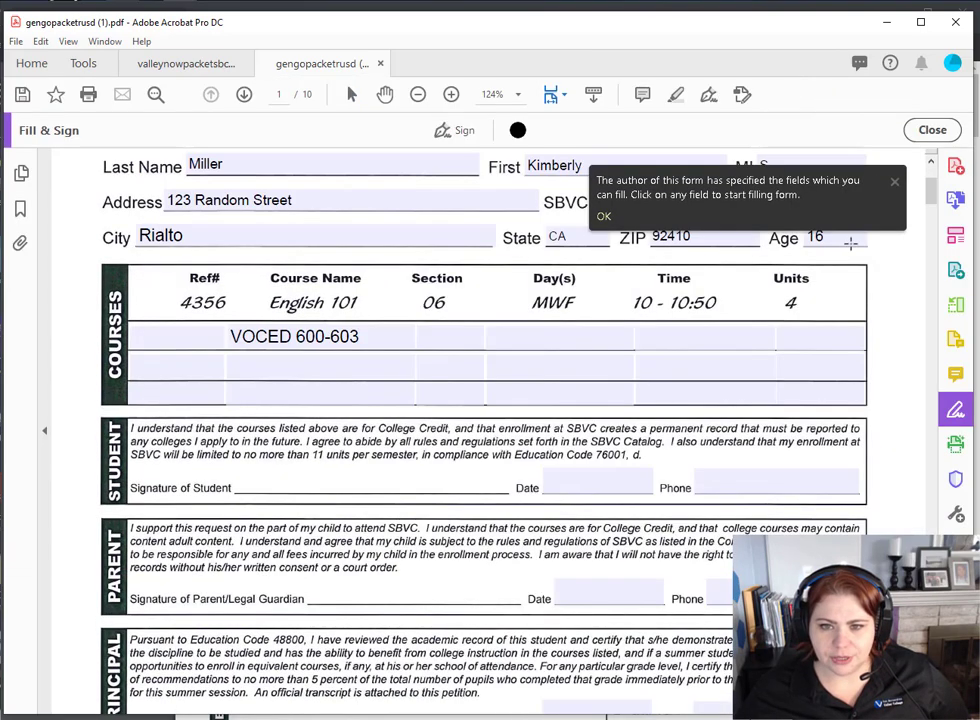
pyautogui.click(894, 181)
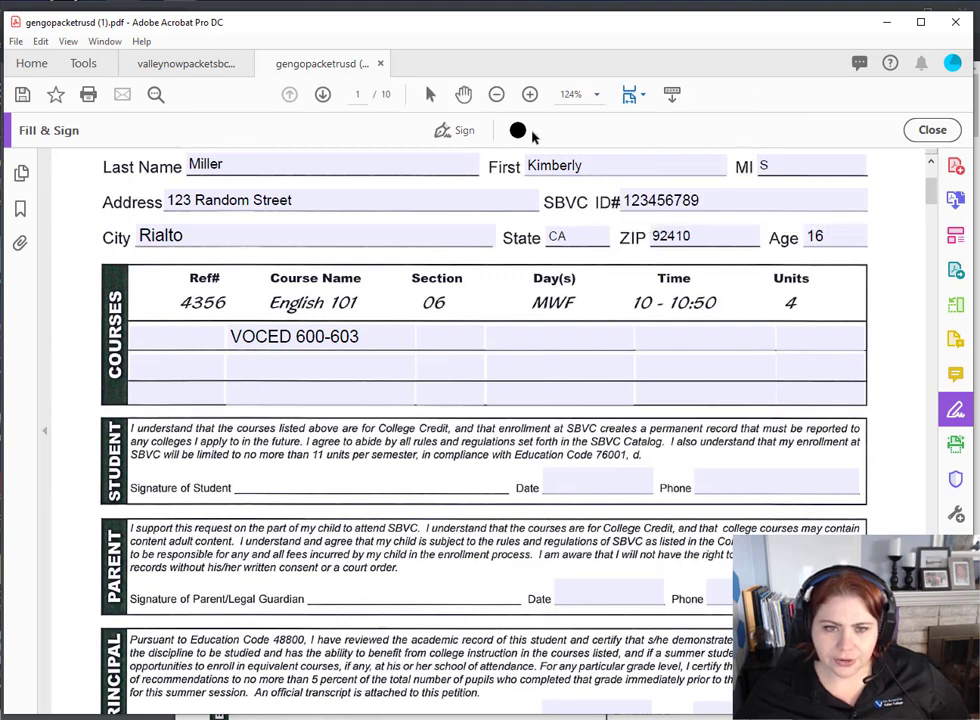
pyautogui.click(457, 133)
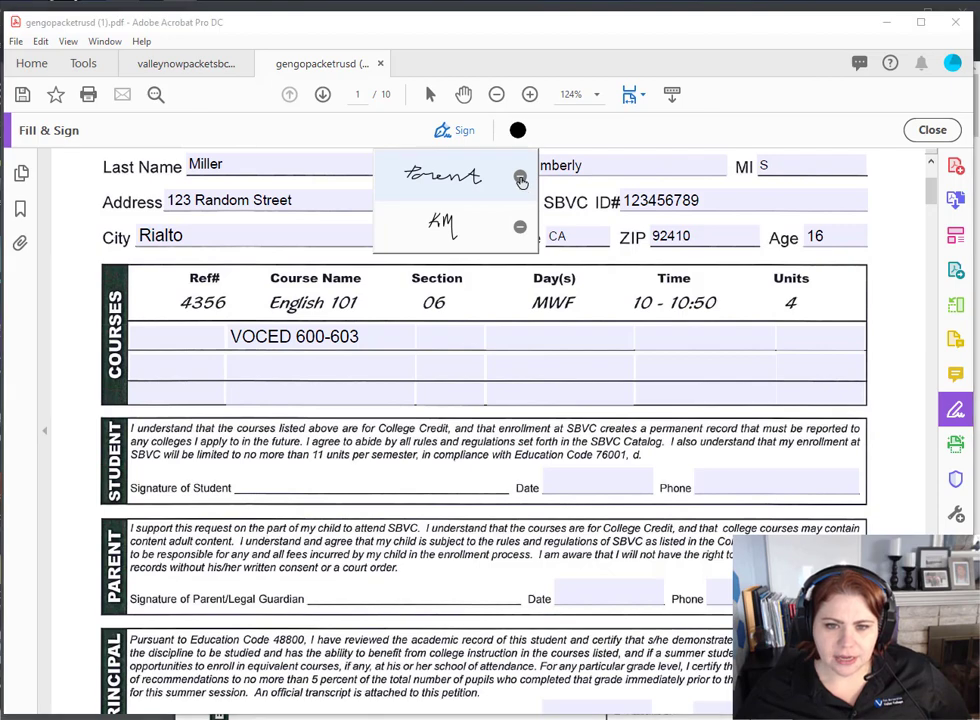
pyautogui.click(519, 226)
pyautogui.click(520, 228)
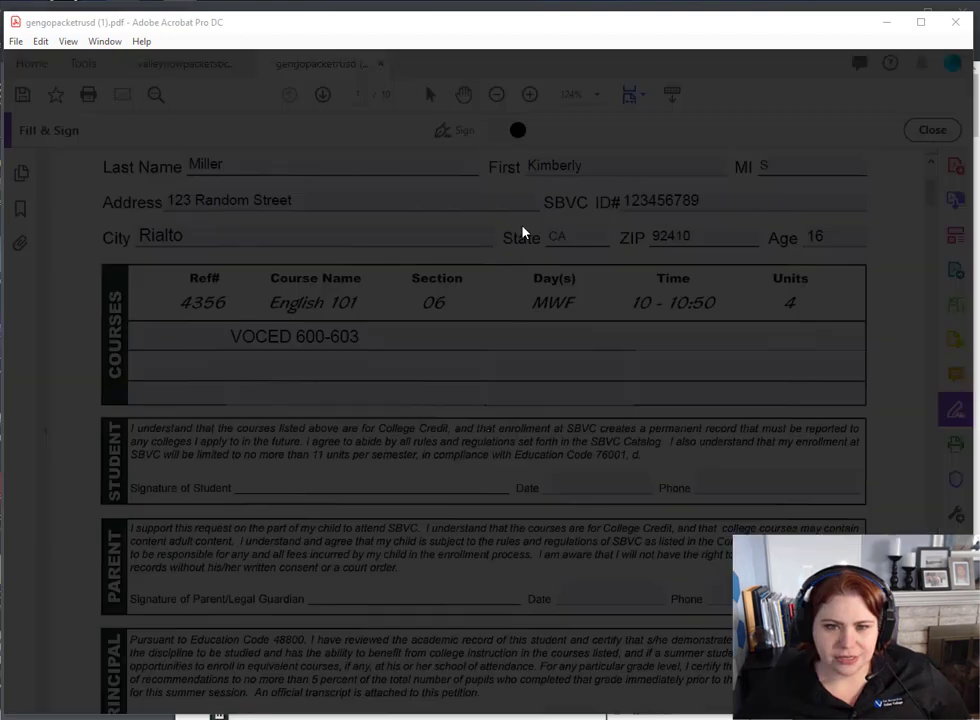
pyautogui.click(456, 584)
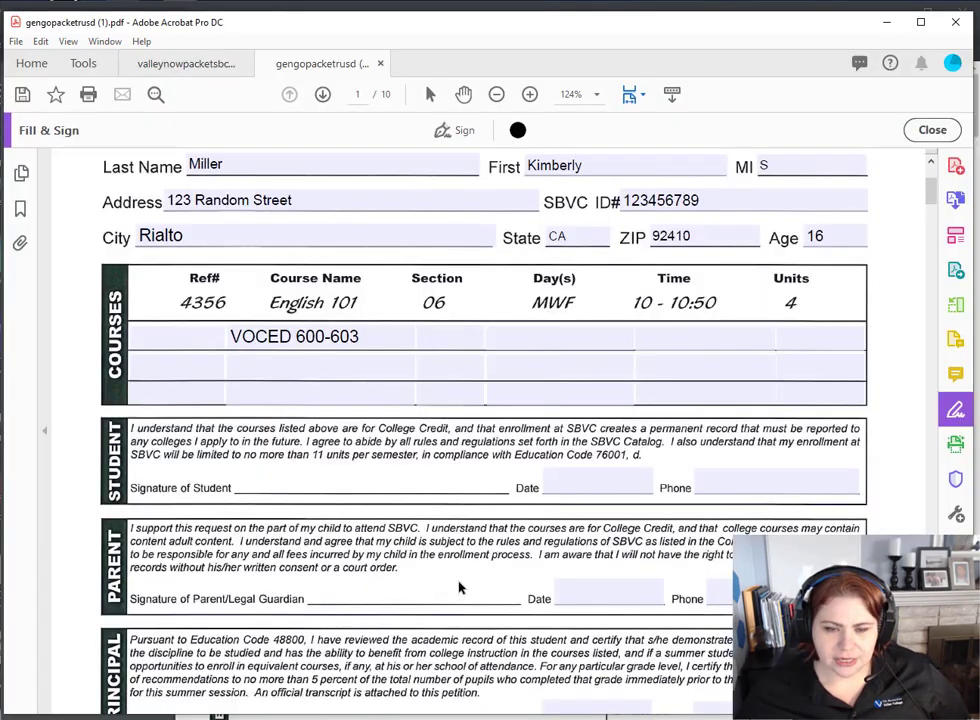
# - Delete the previously saved signature from the Sign list
pyautogui.click(445, 131)
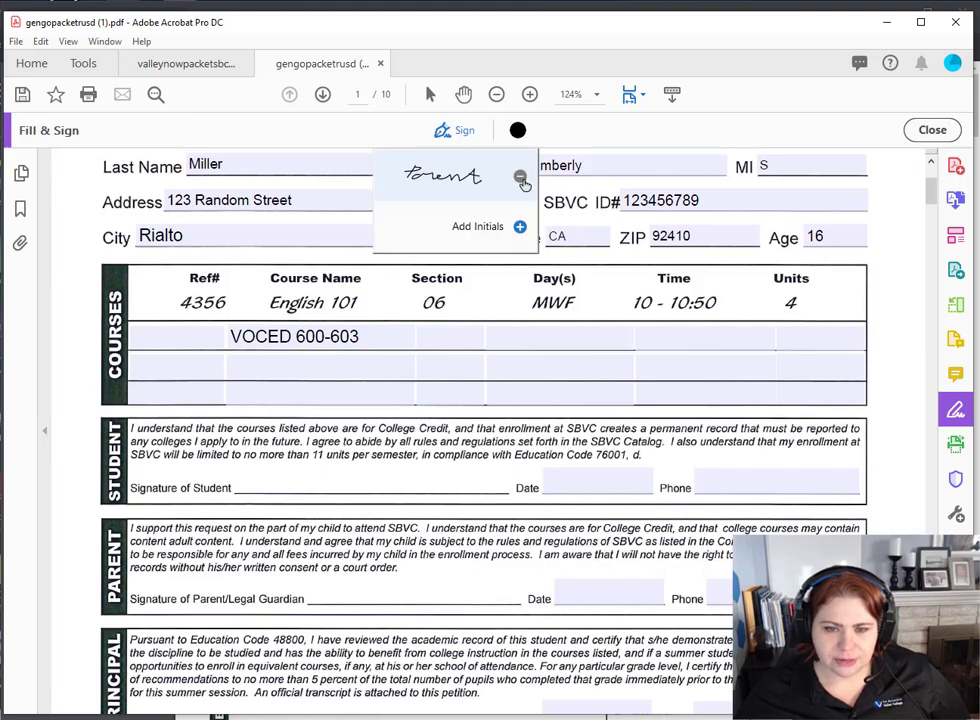
pyautogui.click(519, 177)
pyautogui.click(589, 123)
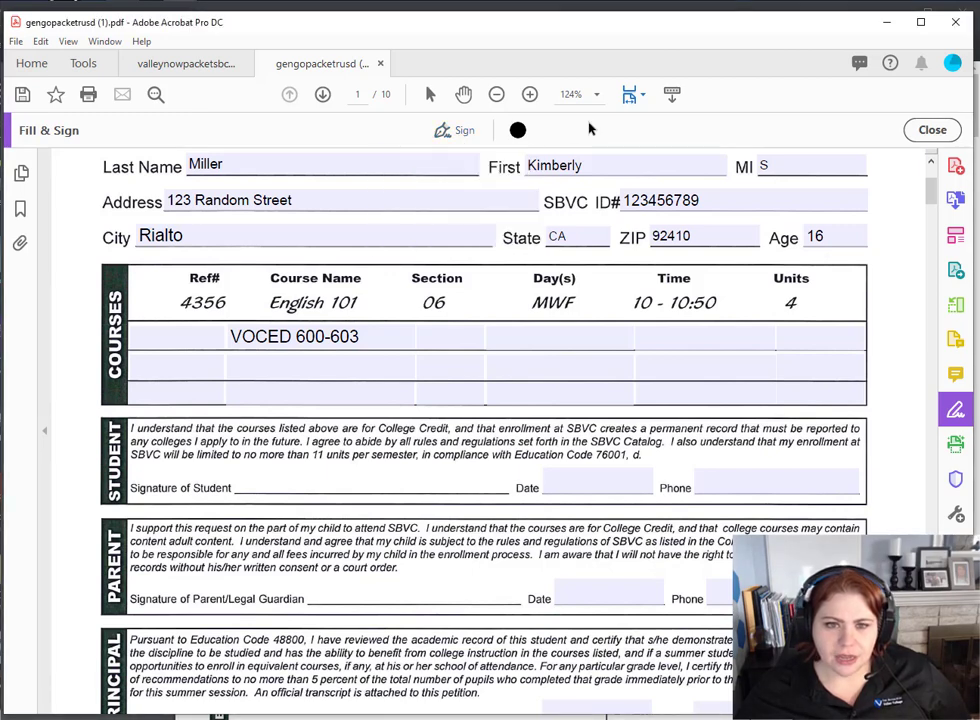
pyautogui.click(458, 131)
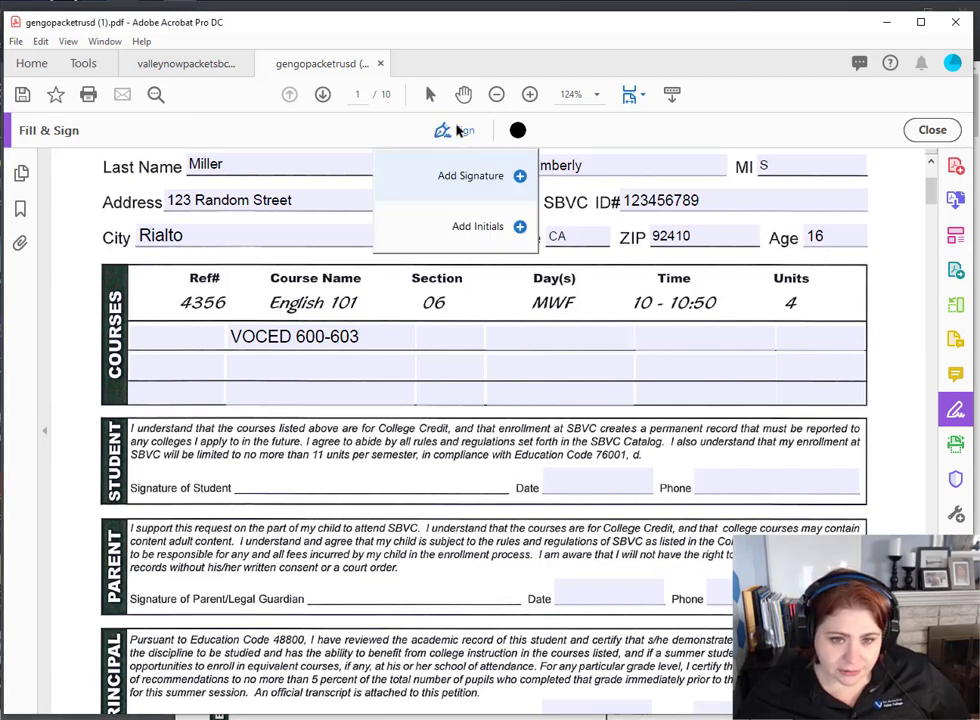
# - Create a new signature by hand-drawing the student's name instead of typing it, and apply it
pyautogui.click(520, 178)
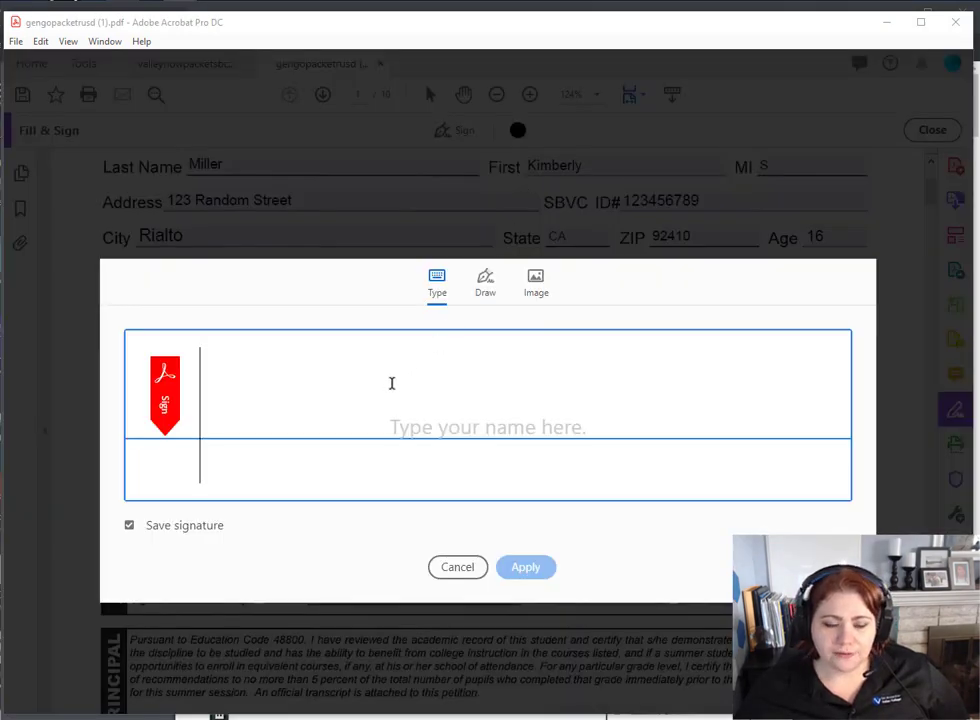
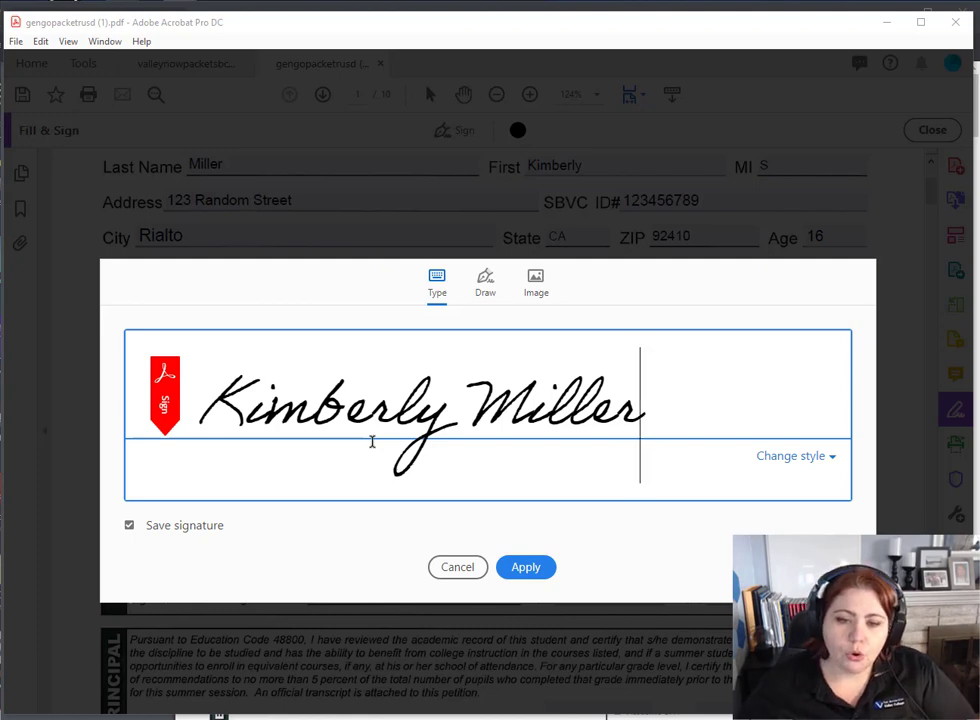
pyautogui.click(490, 282)
pyautogui.moveTo(268, 372); pyautogui.dragTo(223, 413)
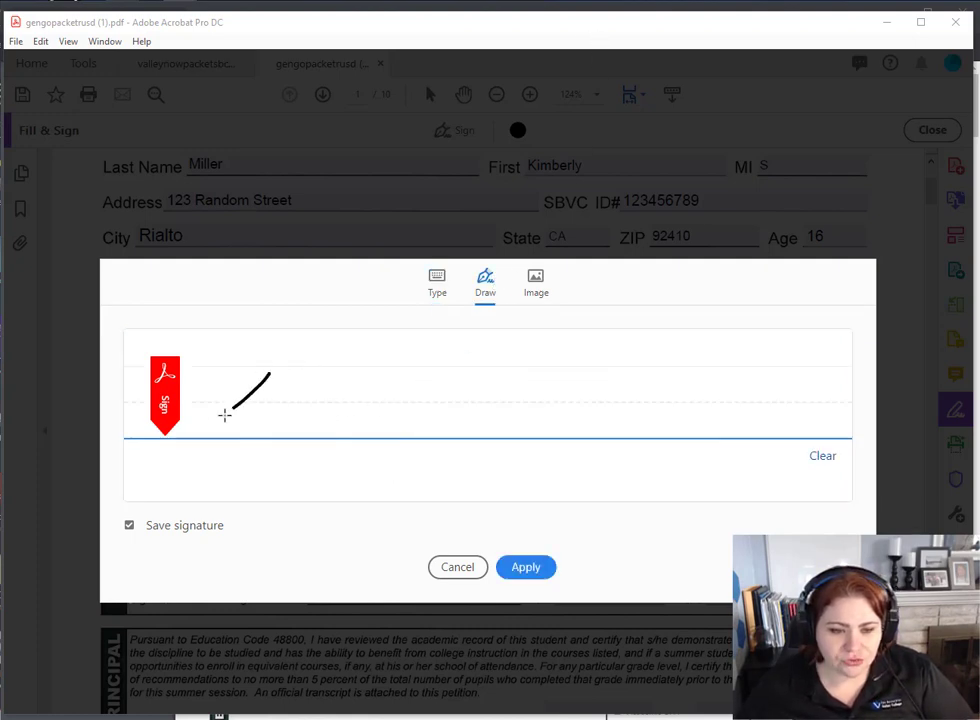
pyautogui.moveTo(306, 365)
pyautogui.mouseDown()
pyautogui.moveTo(219, 415)
pyautogui.moveTo(282, 401)
pyautogui.moveTo(366, 408)
pyautogui.mouseUp()
pyautogui.moveTo(381, 385)
pyautogui.mouseDown()
pyautogui.moveTo(442, 374)
pyautogui.moveTo(444, 427)
pyautogui.moveTo(480, 378)
pyautogui.moveTo(501, 422)
pyautogui.moveTo(516, 400)
pyautogui.moveTo(510, 412)
pyautogui.moveTo(531, 434)
pyautogui.mouseUp()
pyautogui.moveTo(558, 392)
pyautogui.mouseDown()
pyautogui.moveTo(548, 430)
pyautogui.moveTo(566, 407)
pyautogui.moveTo(605, 424)
pyautogui.mouseUp()
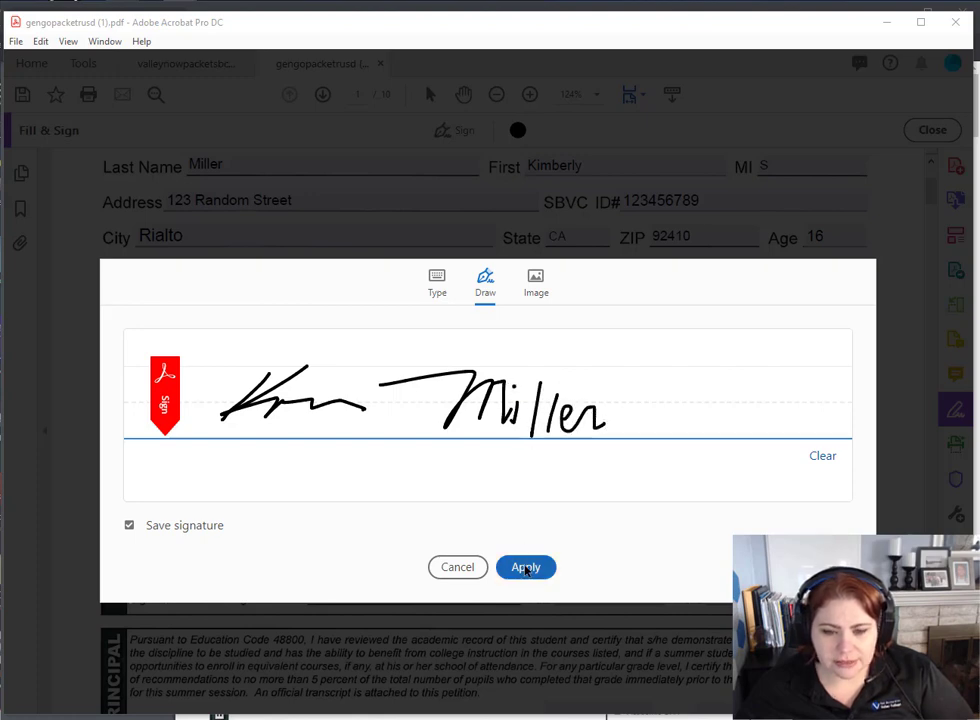
pyautogui.click(525, 567)
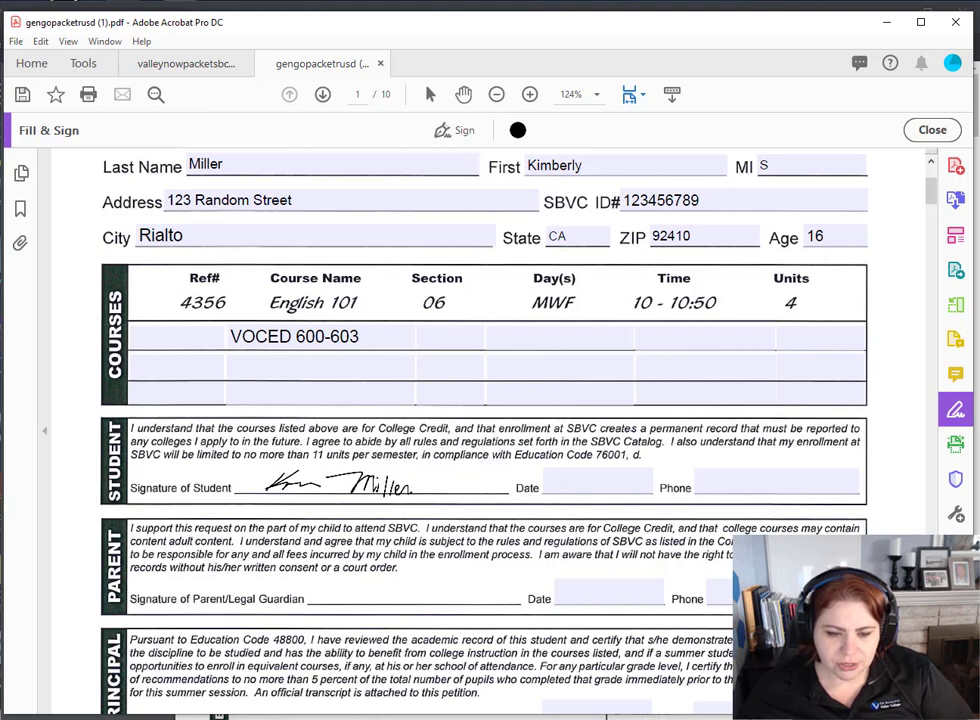
# - Place the signature on the Student line, date it 4/17/20 and enter the student's phone number
pyautogui.click(338, 485)
pyautogui.click(596, 483)
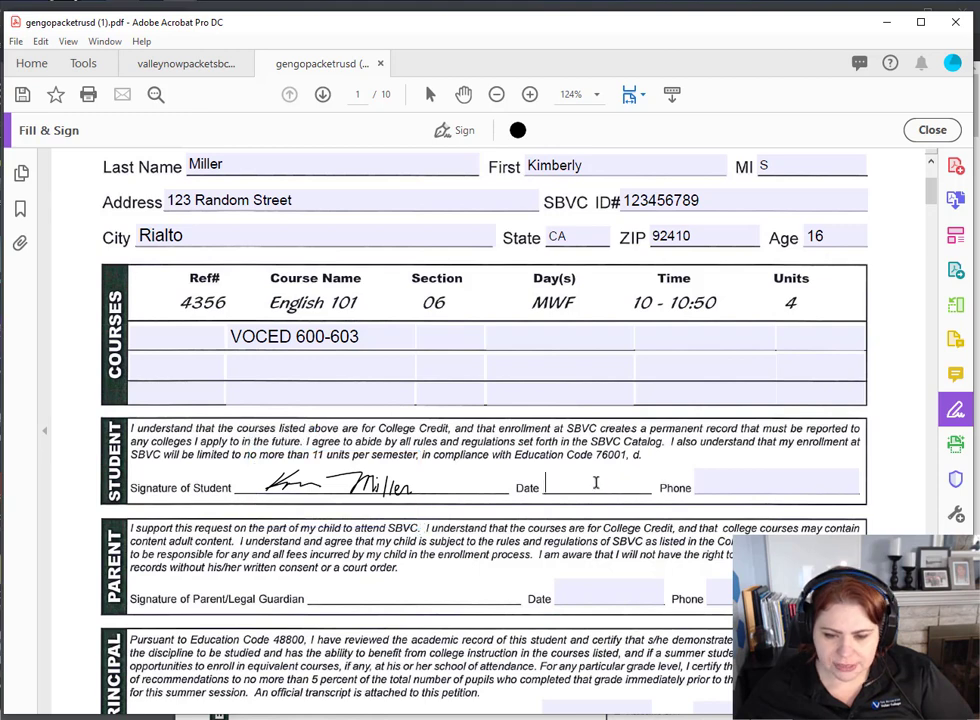
pyautogui.write('4/17')
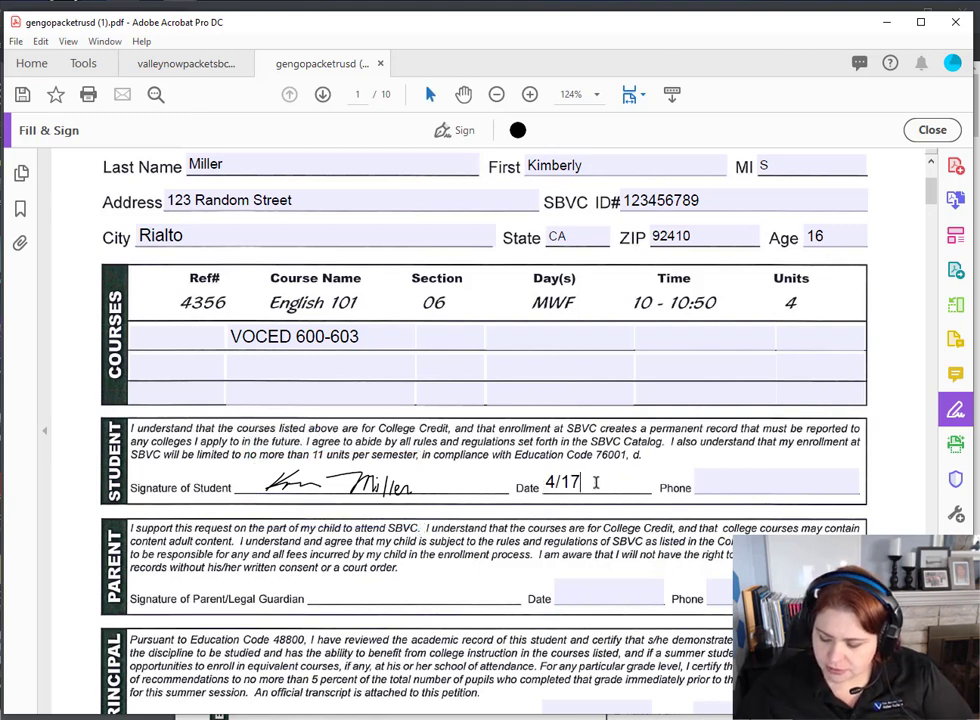
pyautogui.write('/20')
pyautogui.press('Tab')
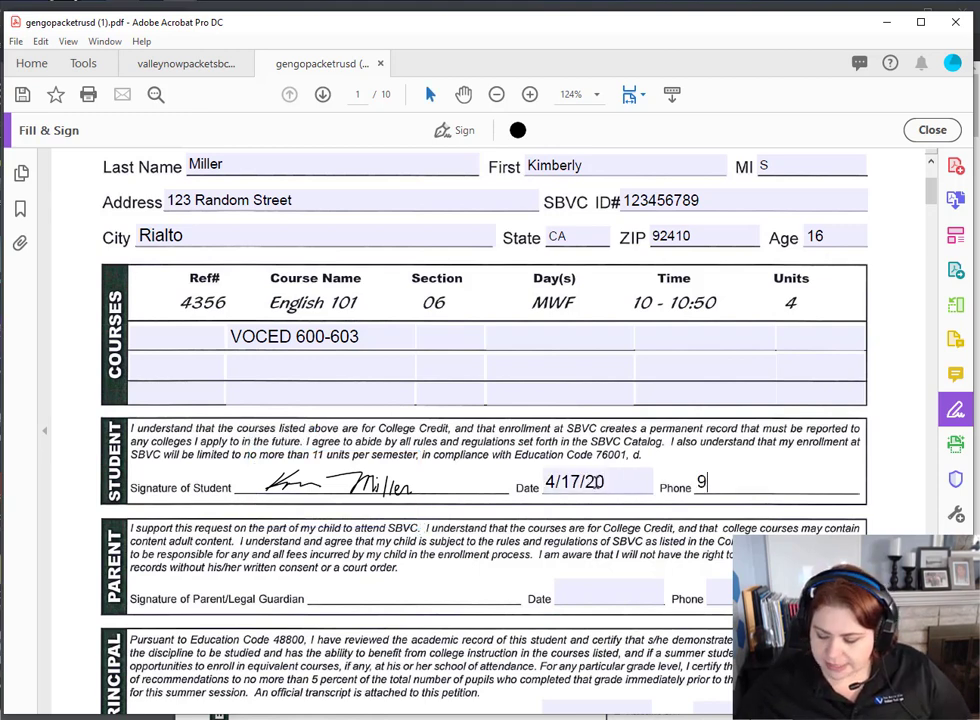
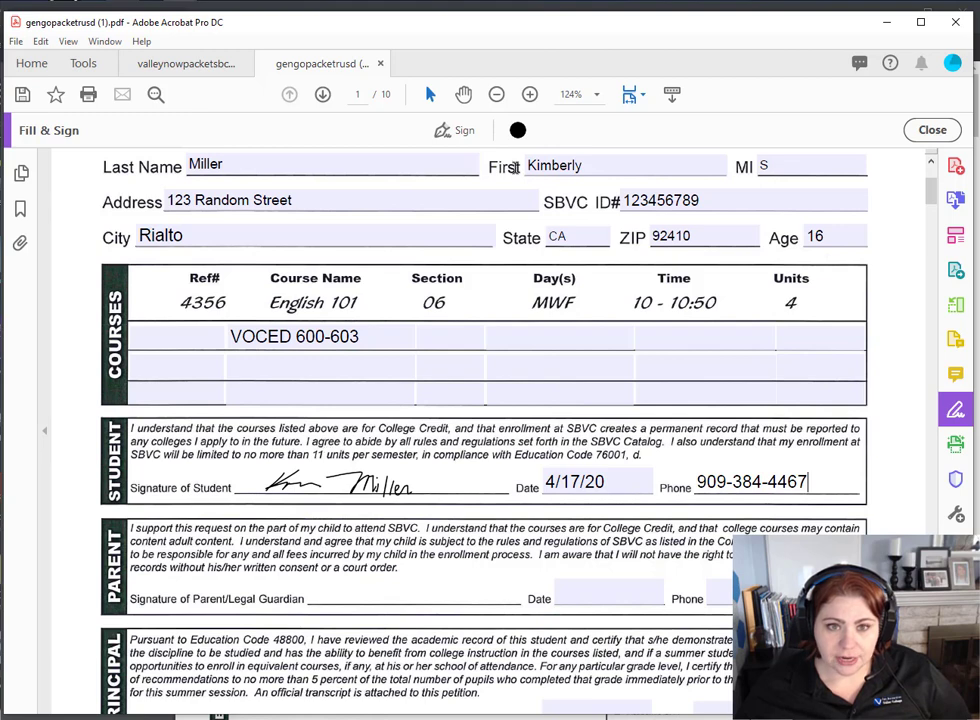
pyautogui.click(462, 132)
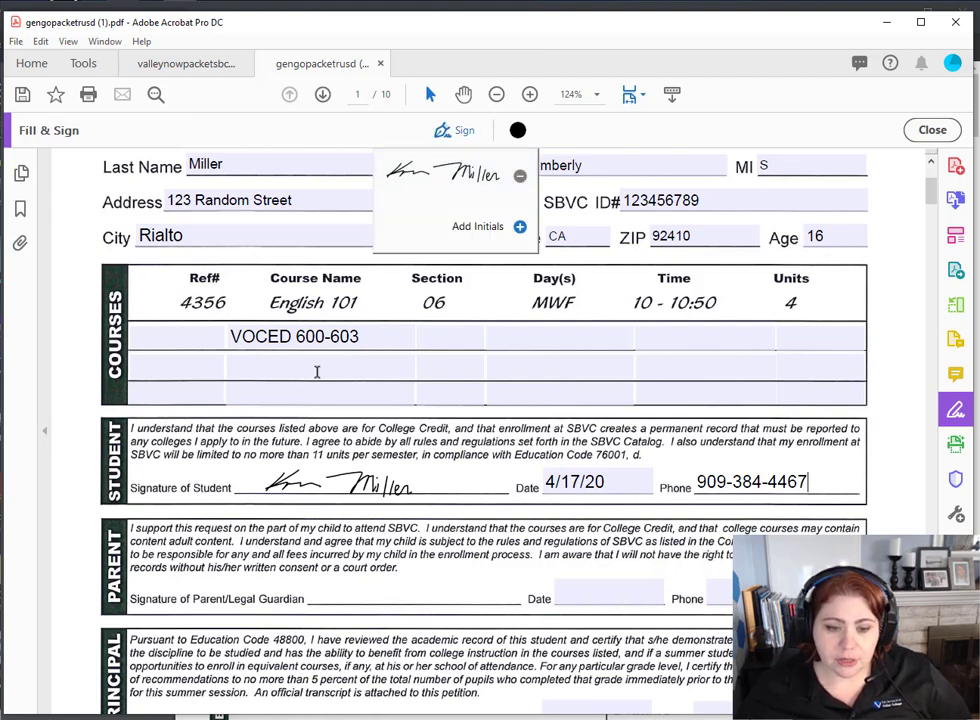
pyautogui.click(327, 430)
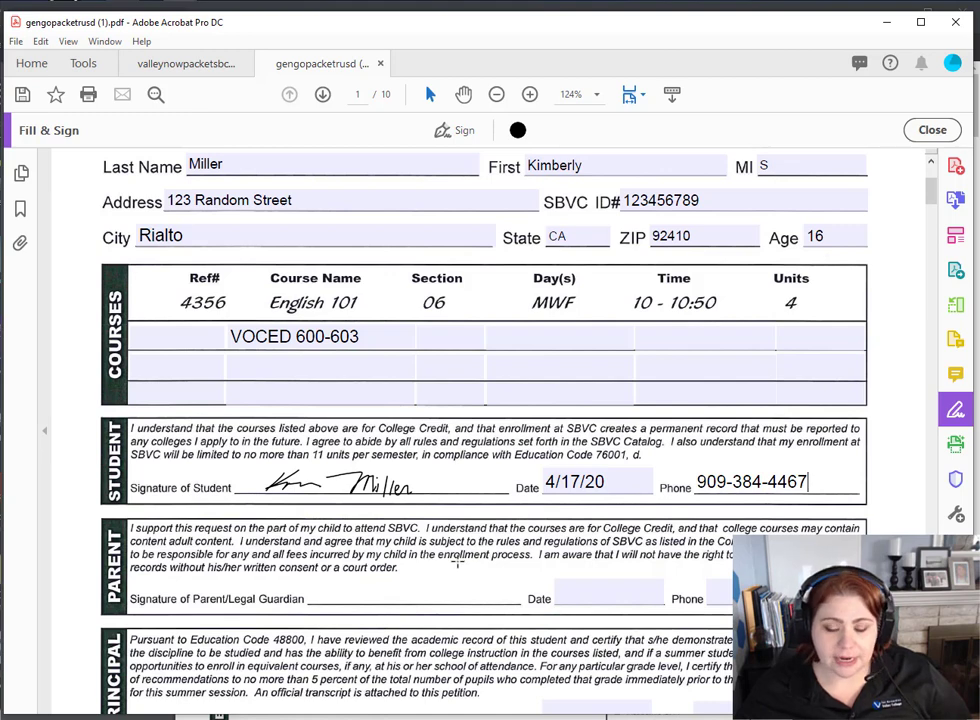
# - Scroll down to page 2, the Spanish-language petition
pyautogui.scroll(-1, 440, 490)
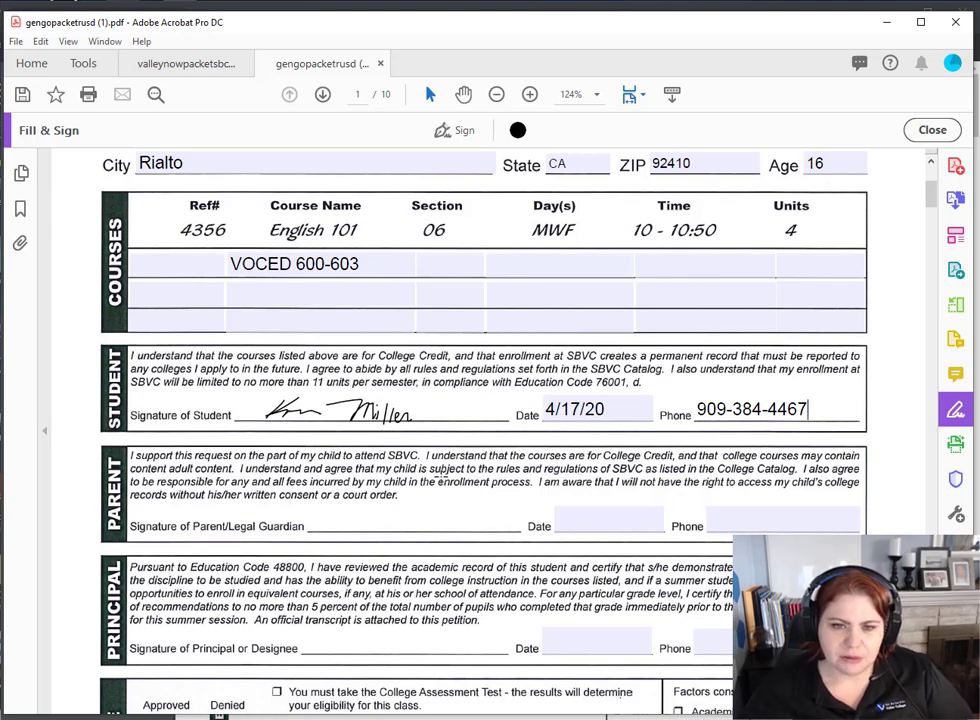
pyautogui.scroll(-3, 443, 470)
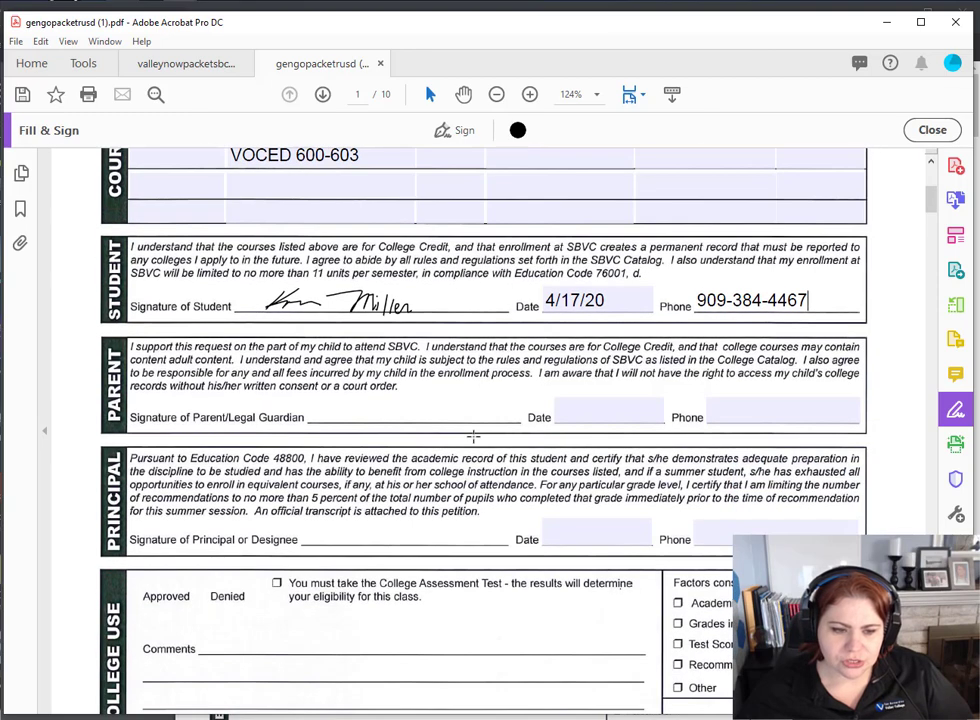
pyautogui.scroll(-3, 390, 412)
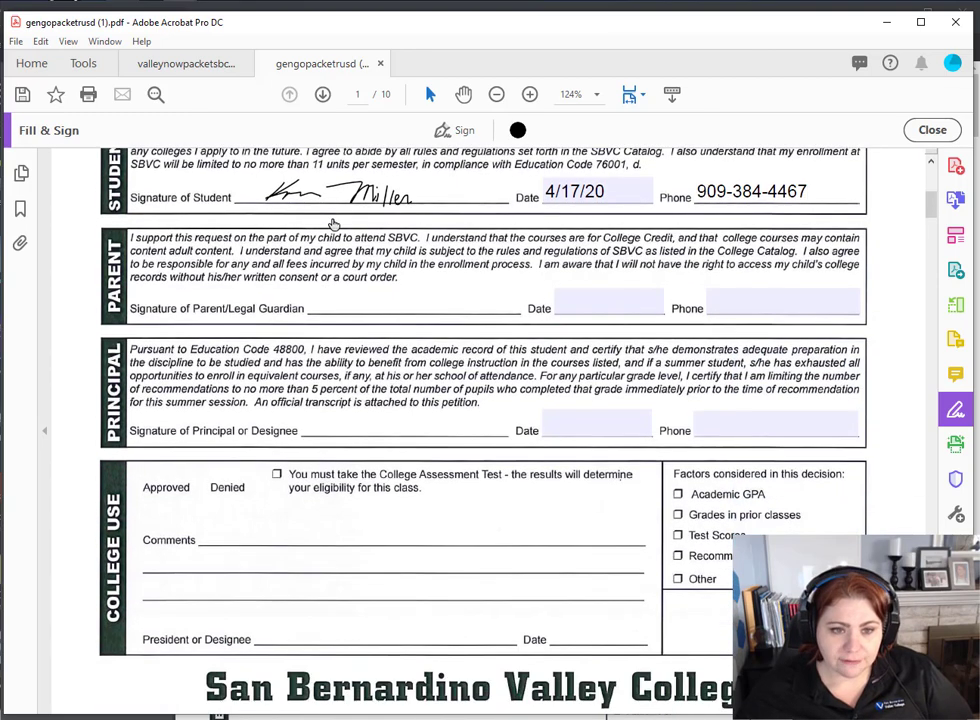
pyautogui.scroll(-15, 405, 385)
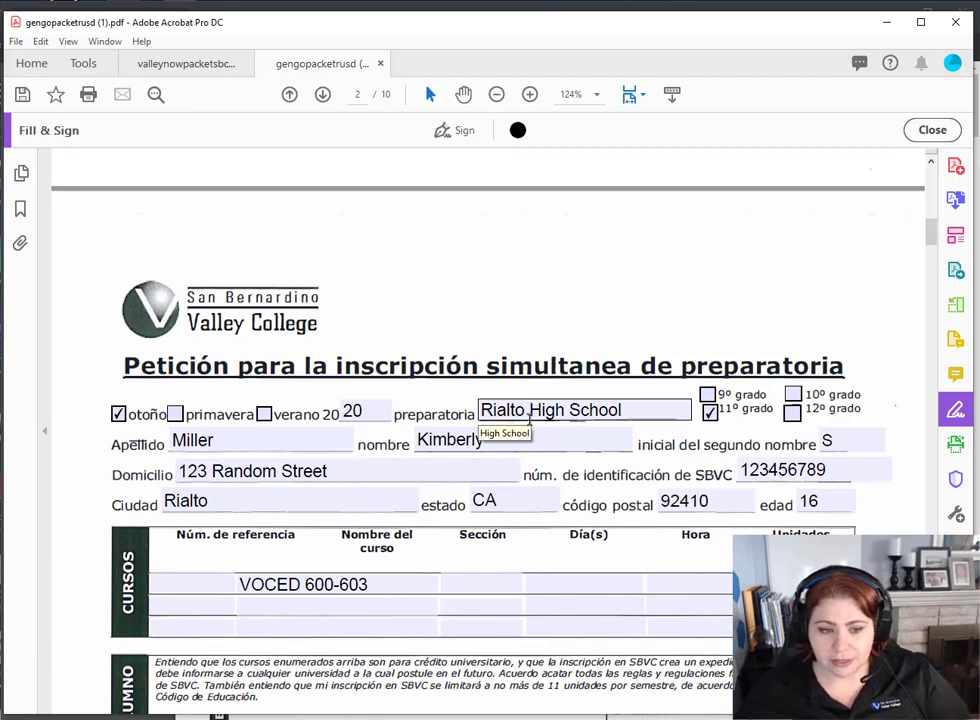
# - Place the saved student signature on the Spanish petition's Firma del alumno line
pyautogui.scroll(-2, 477, 440)
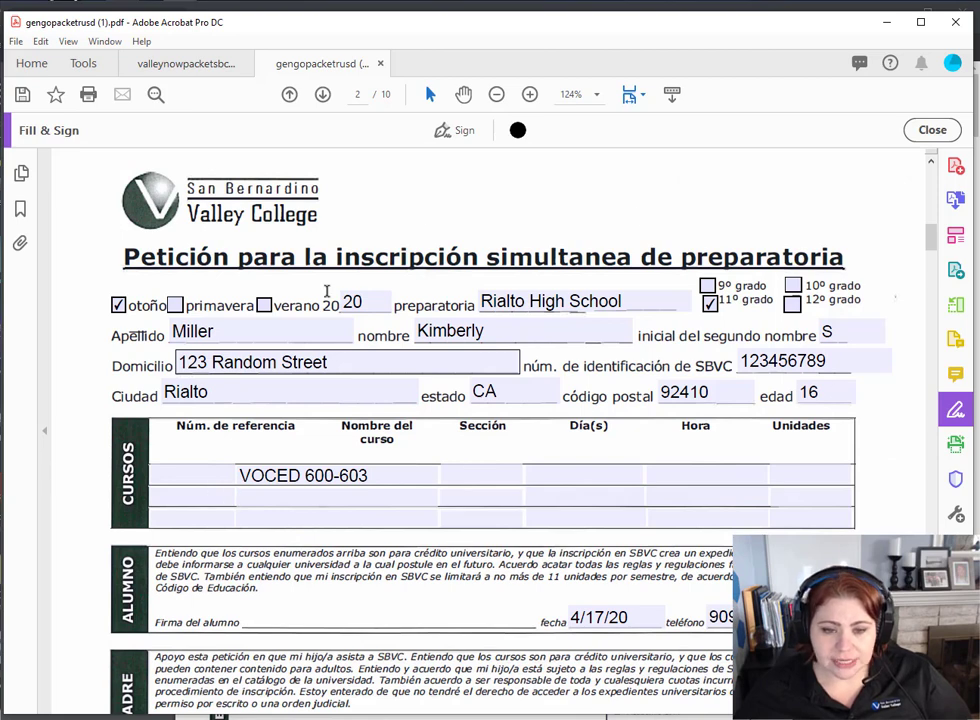
pyautogui.click(275, 408)
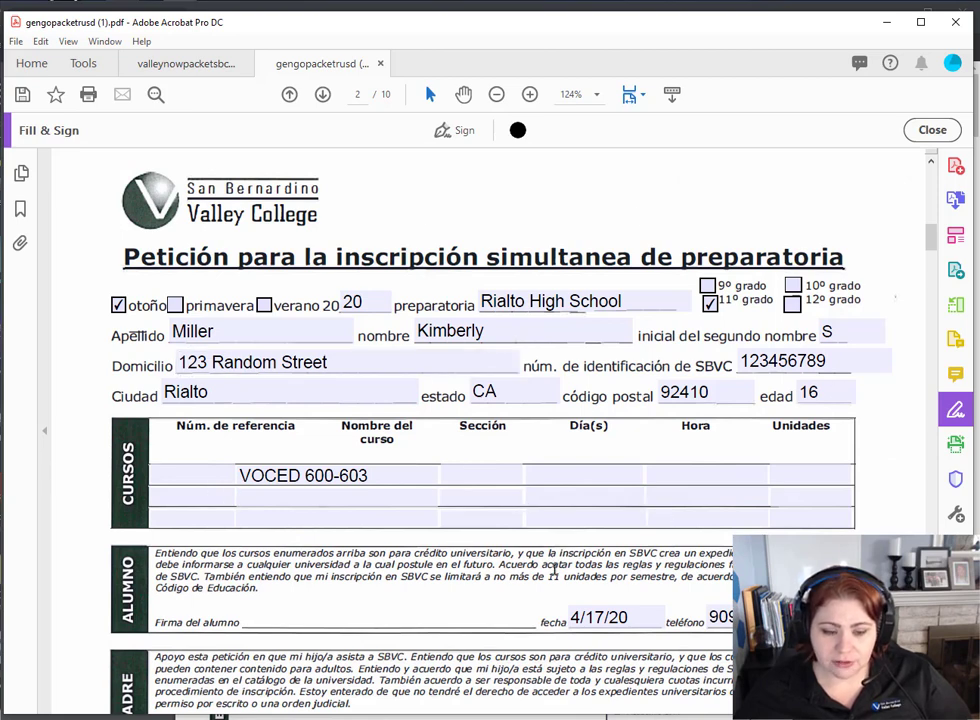
pyautogui.scroll(-1, 555, 565)
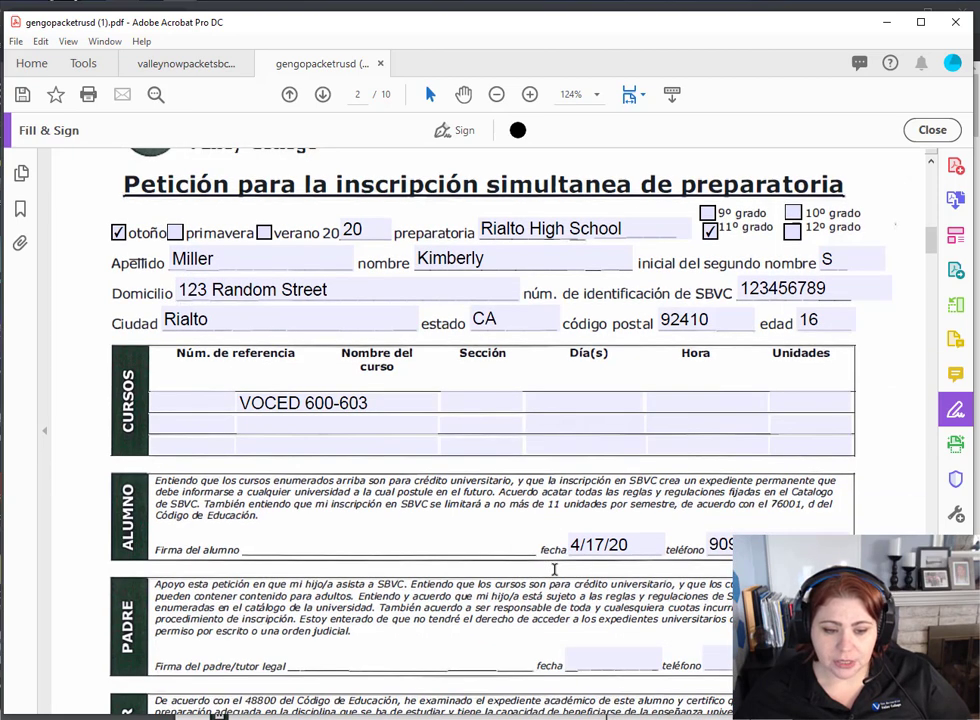
pyautogui.click(455, 132)
pyautogui.click(416, 166)
pyautogui.click(340, 560)
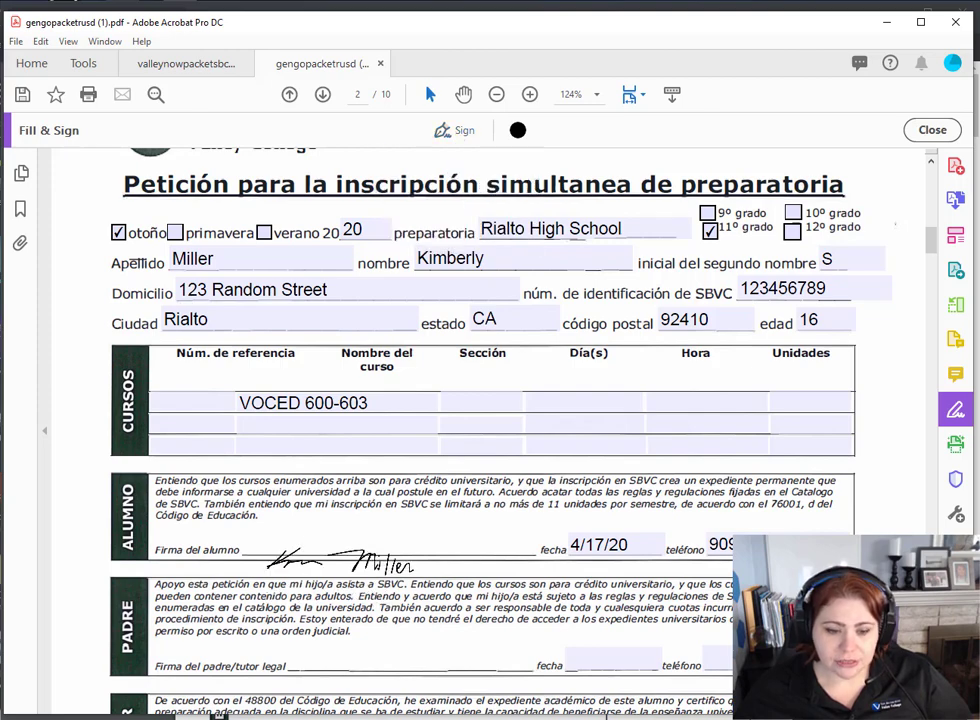
pyautogui.moveTo(340, 562); pyautogui.dragTo(348, 544)
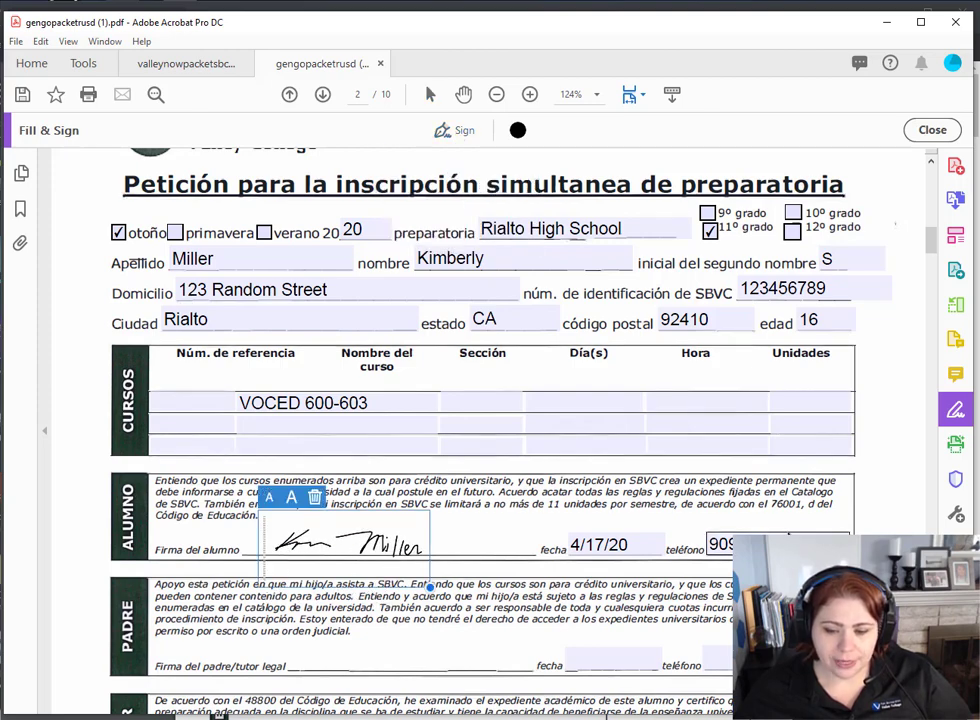
pyautogui.click(871, 496)
pyautogui.scroll(-15, 871, 496)
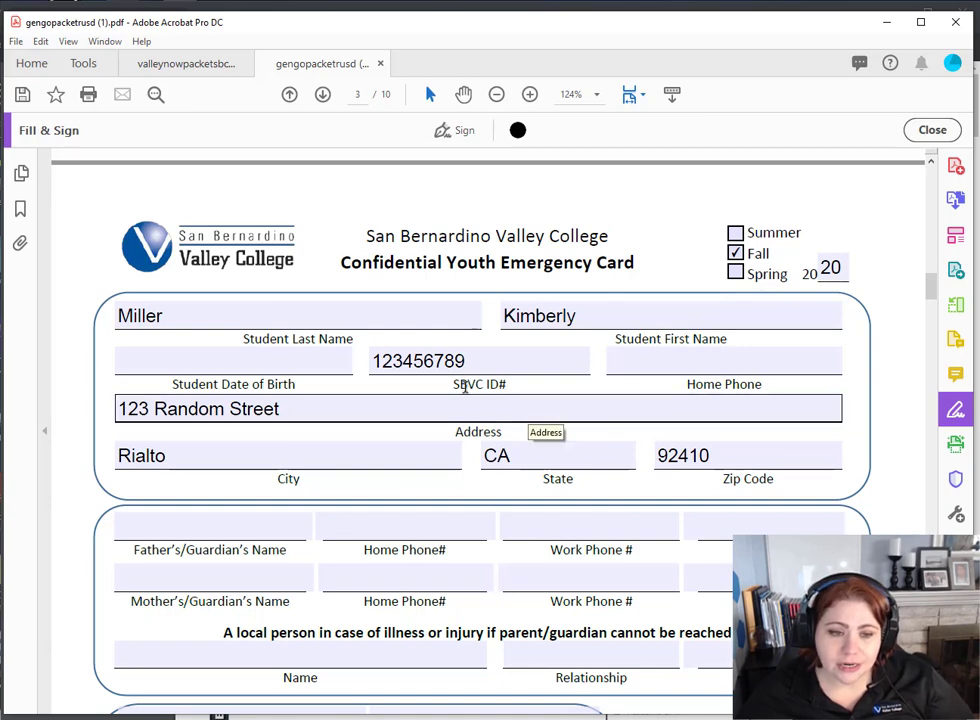
# - Enter the student's date of birth and home phone number on the emergency card
pyautogui.click(330, 362)
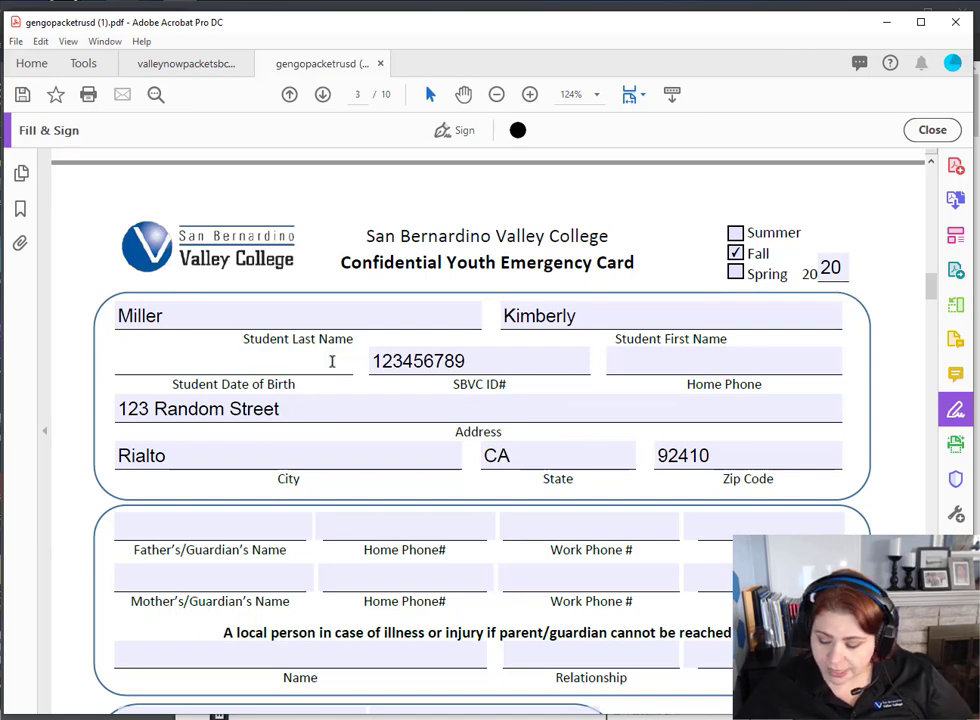
pyautogui.write('01/01/')
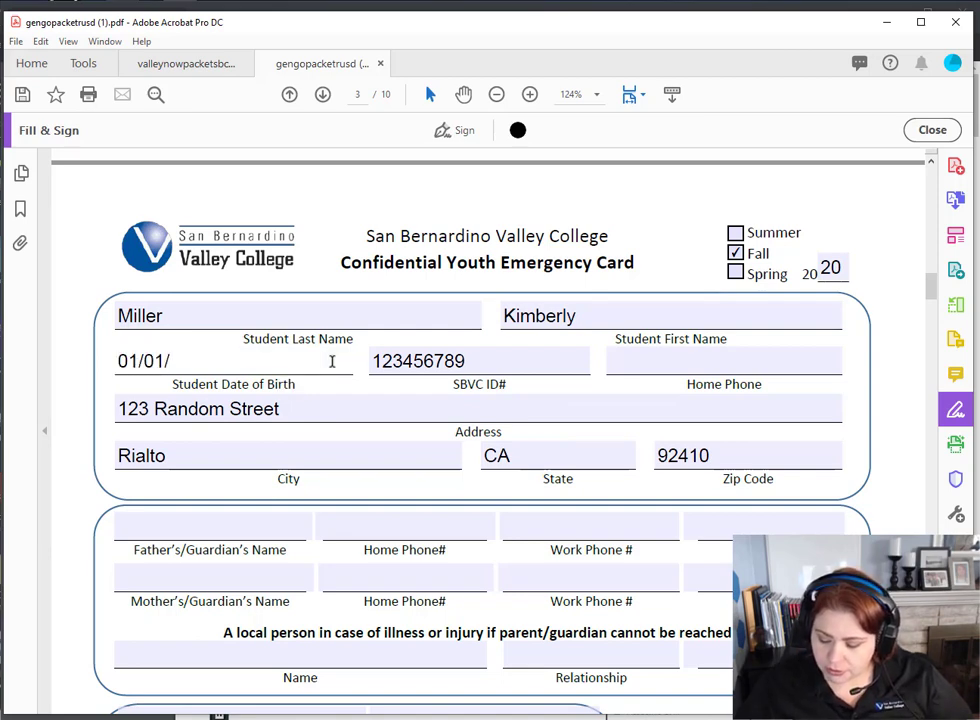
pyautogui.write('2006')
pyautogui.click(632, 363)
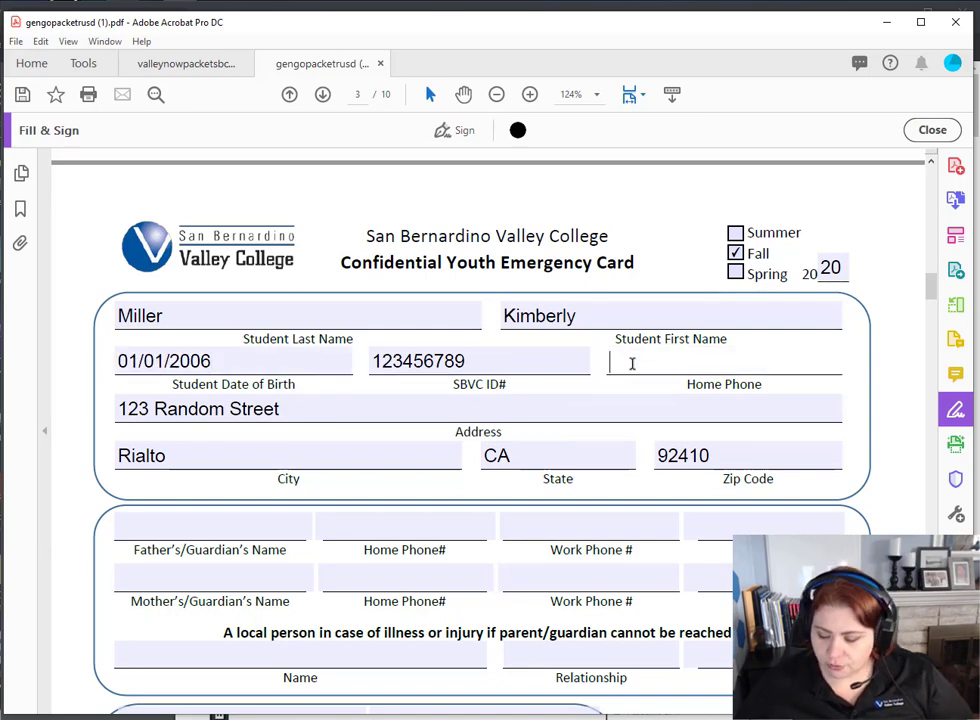
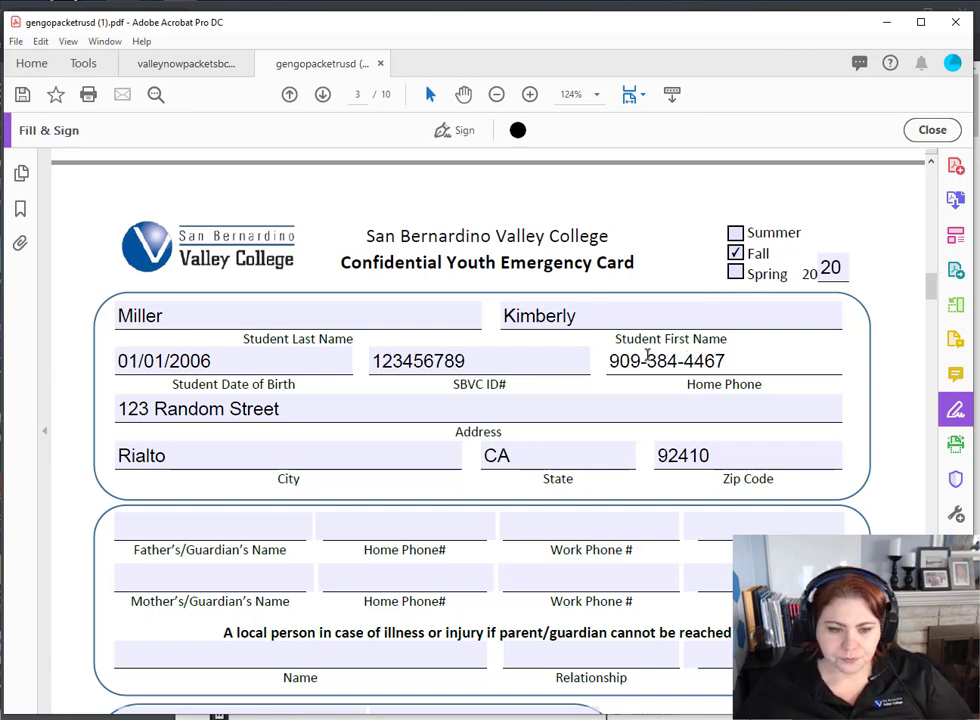
pyautogui.scroll(-2, 160, 500)
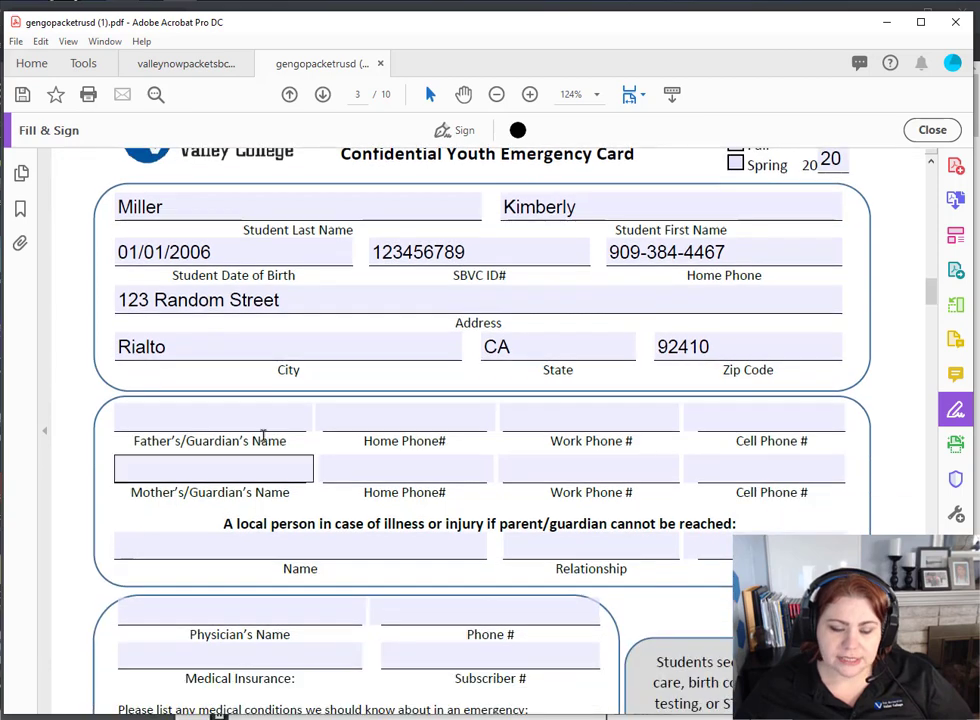
# - Fill in the father's/guardian's name and his home phone number
pyautogui.click(240, 418)
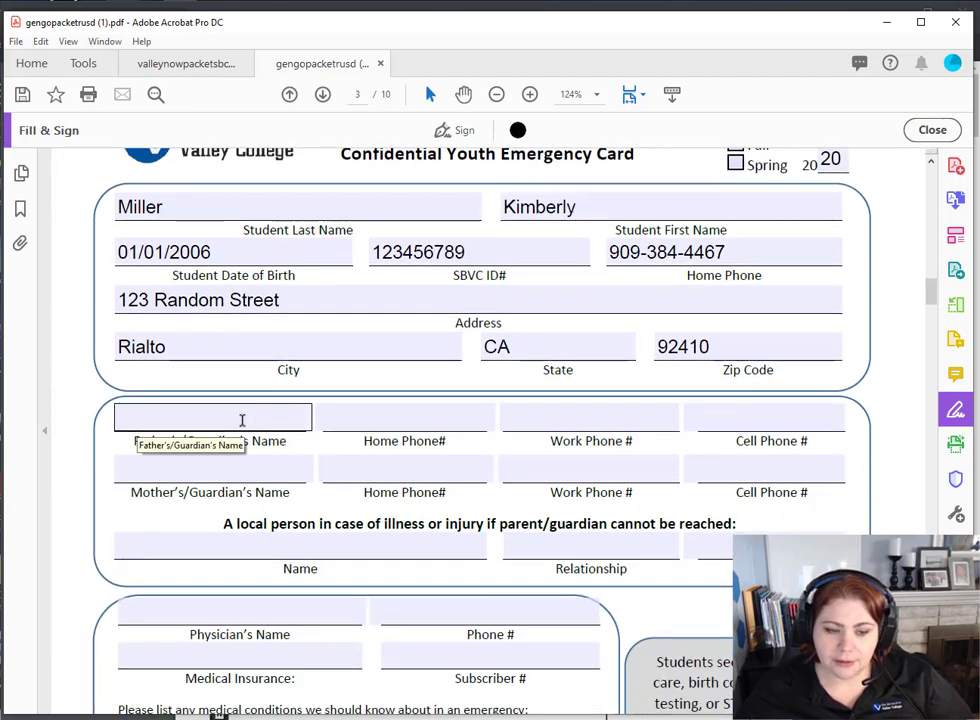
pyautogui.click(240, 438)
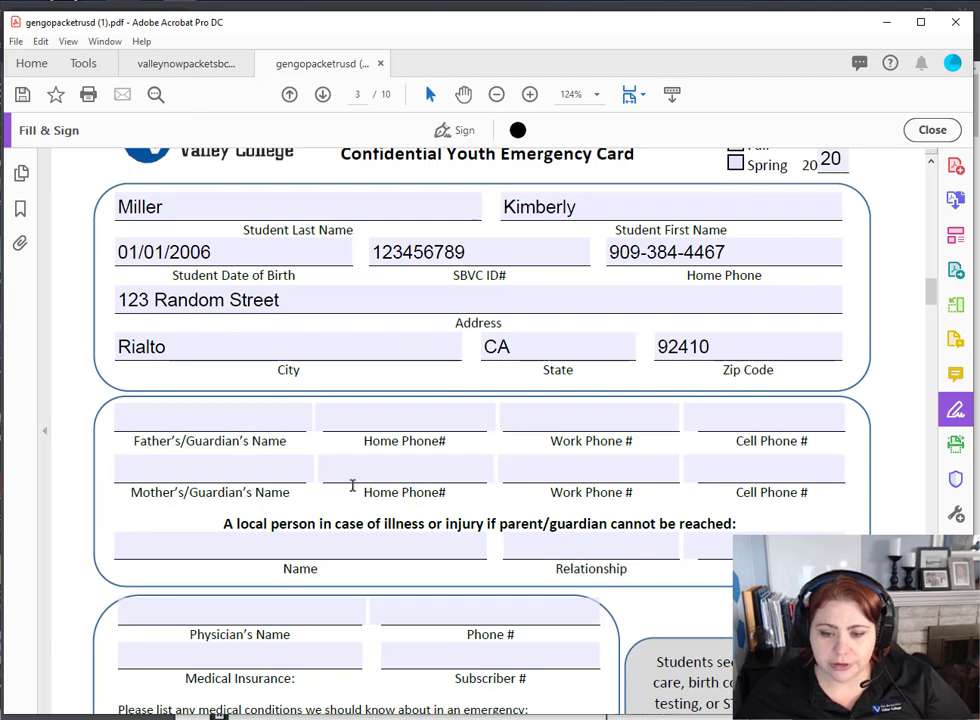
pyautogui.scroll(-2, 352, 485)
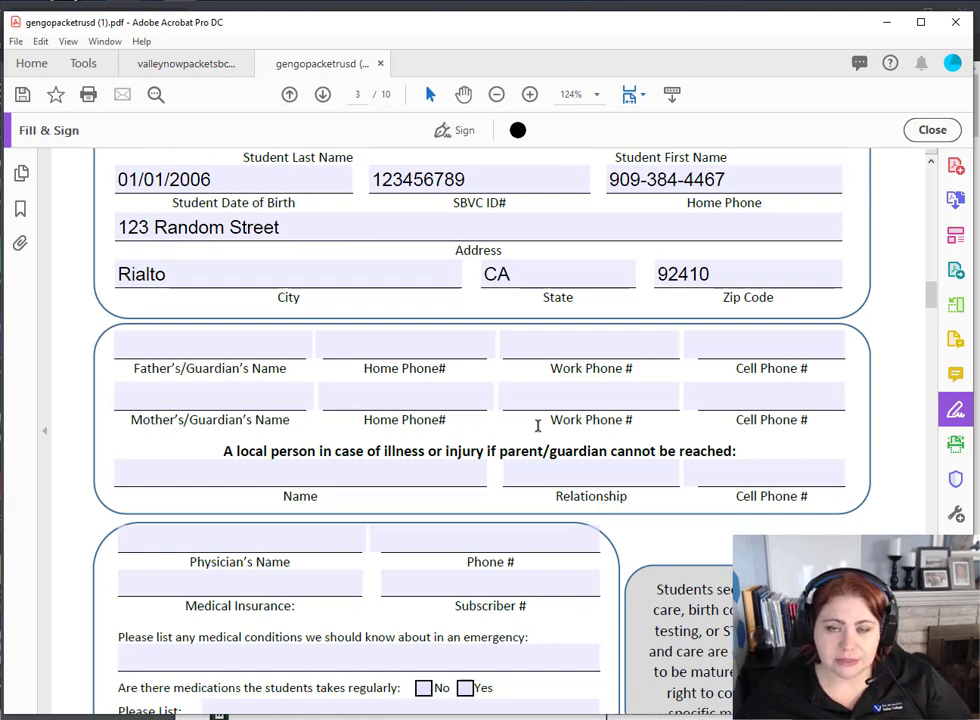
pyautogui.scroll(-5, 537, 425)
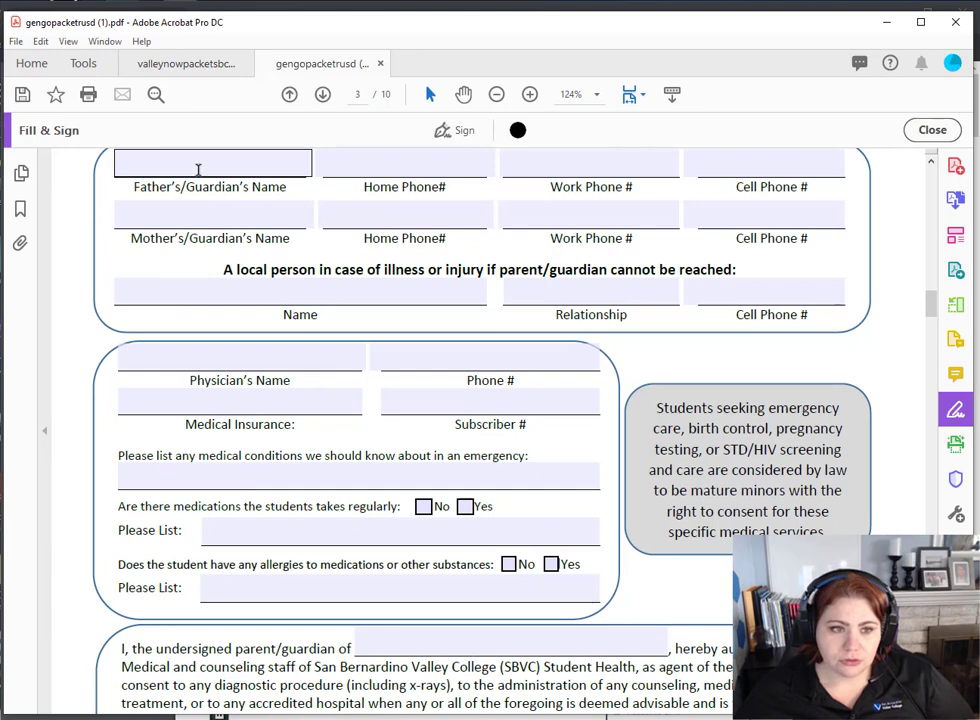
pyautogui.click(197, 168)
pyautogui.write('F')
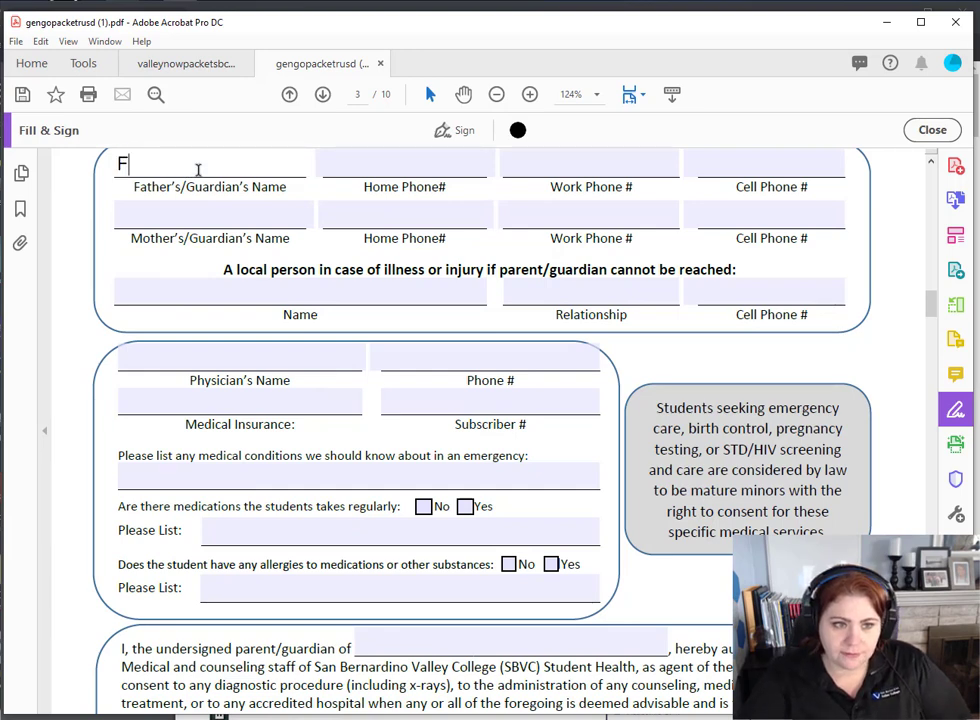
pyautogui.write('ather N')
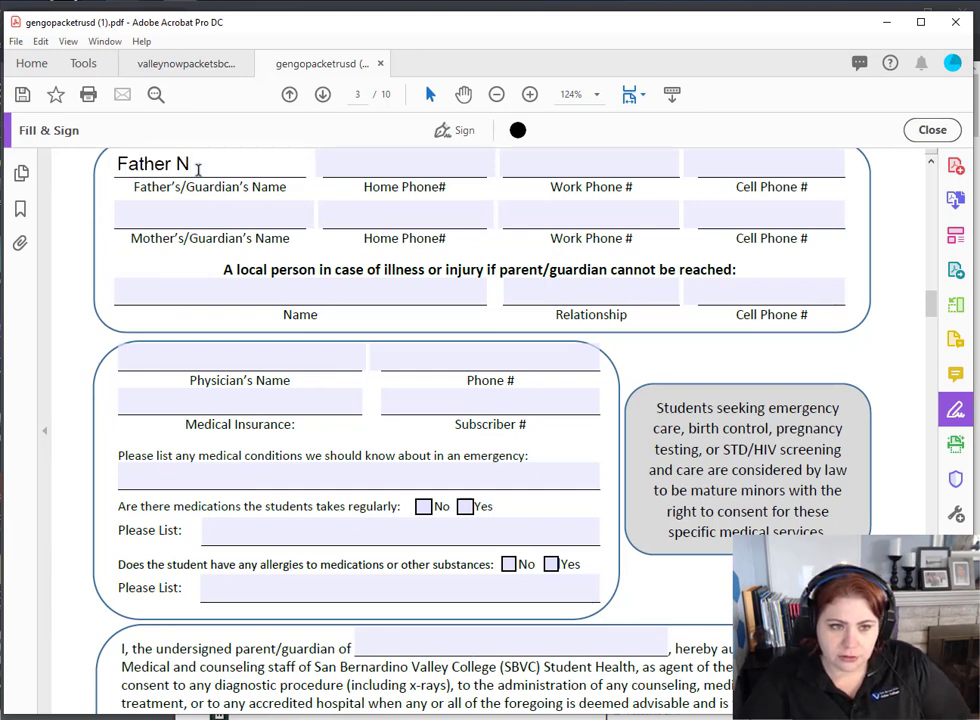
pyautogui.press('BackSpace')
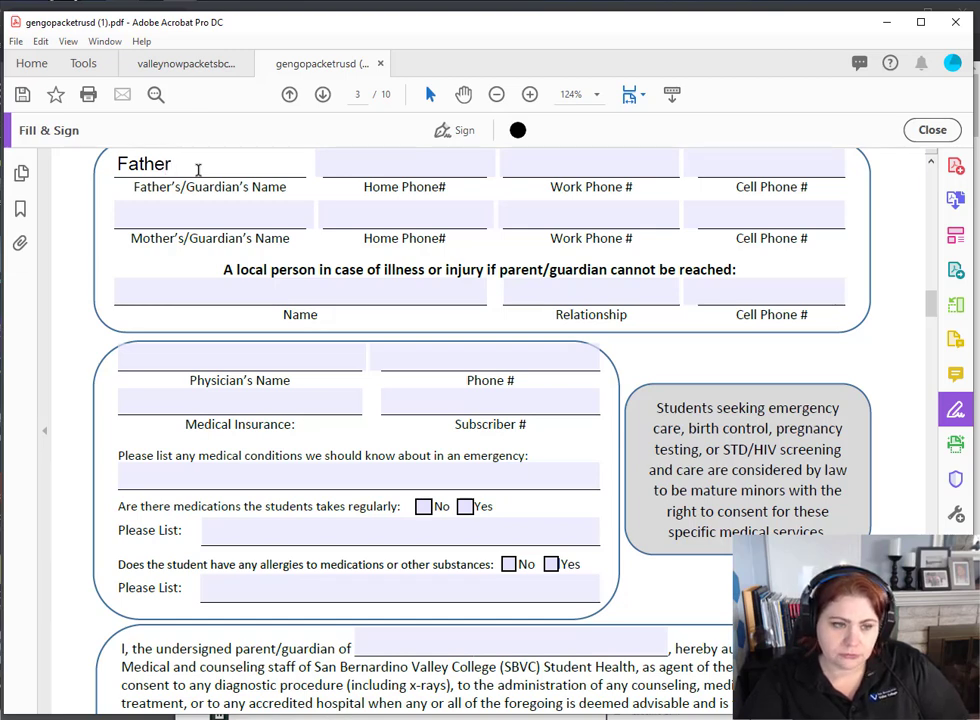
pyautogui.write('Miller')
pyautogui.press('Tab')
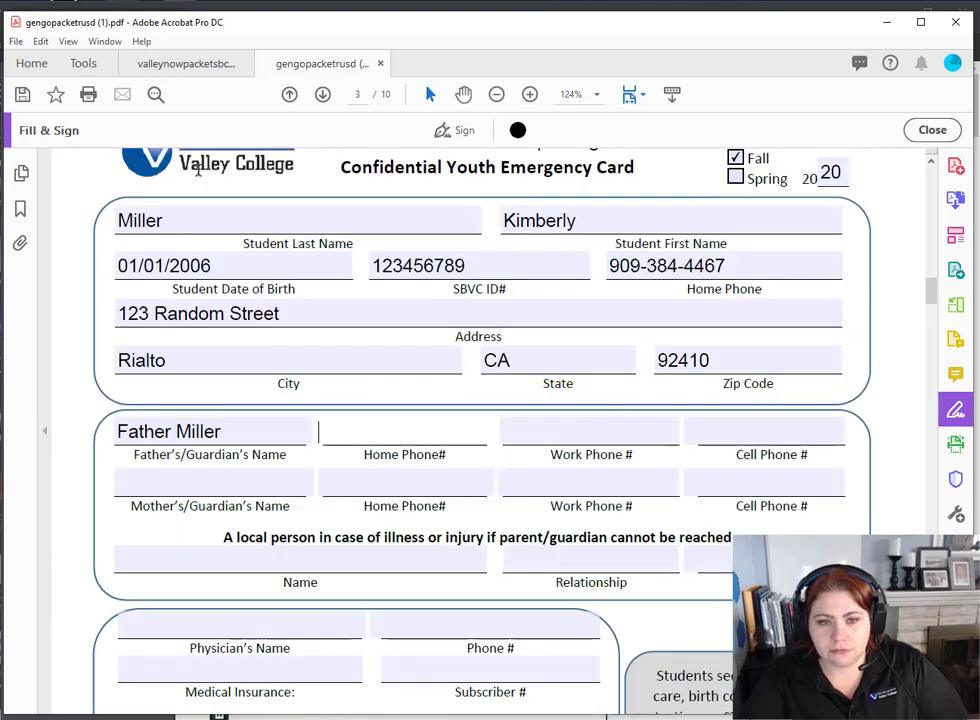
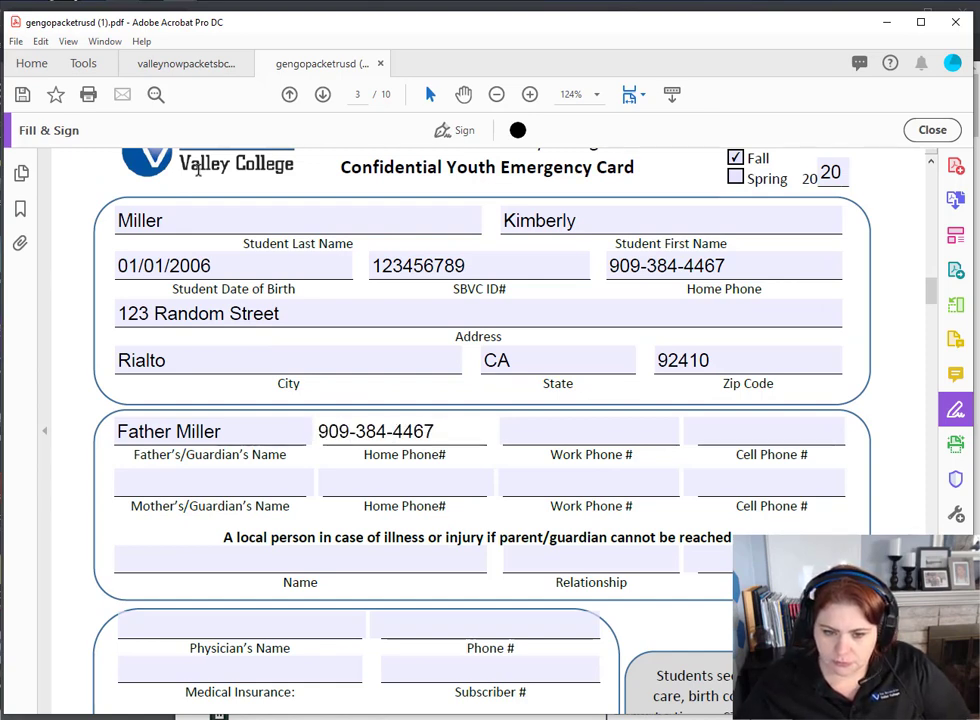
pyautogui.press('Tab')
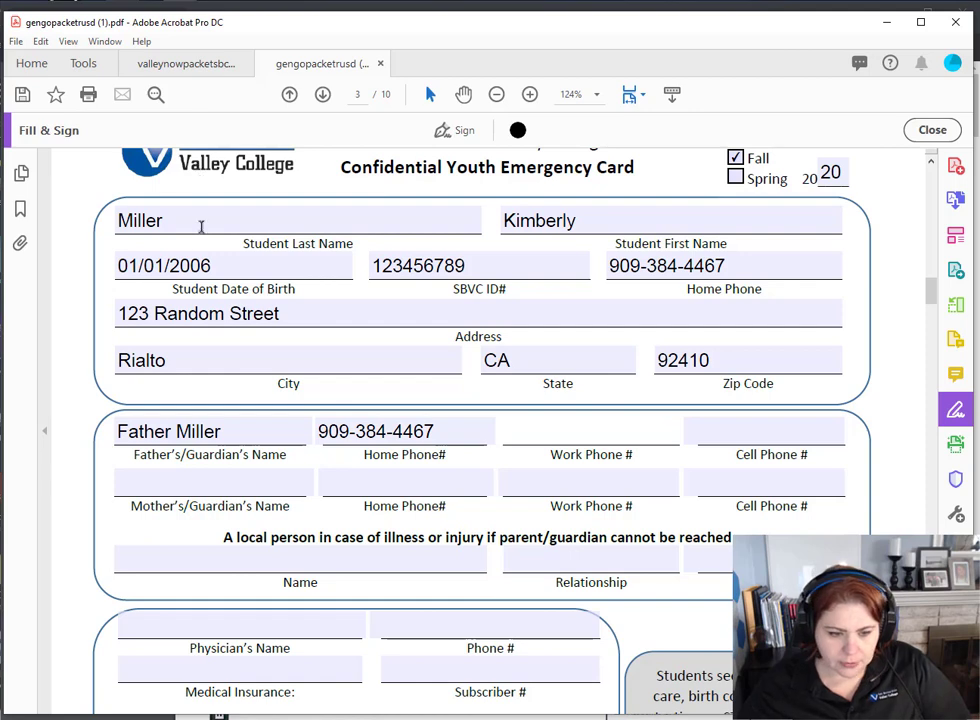
# - Enter the aunt's name as local contact with relationship Aunt and begin her cell number
pyautogui.click(303, 566)
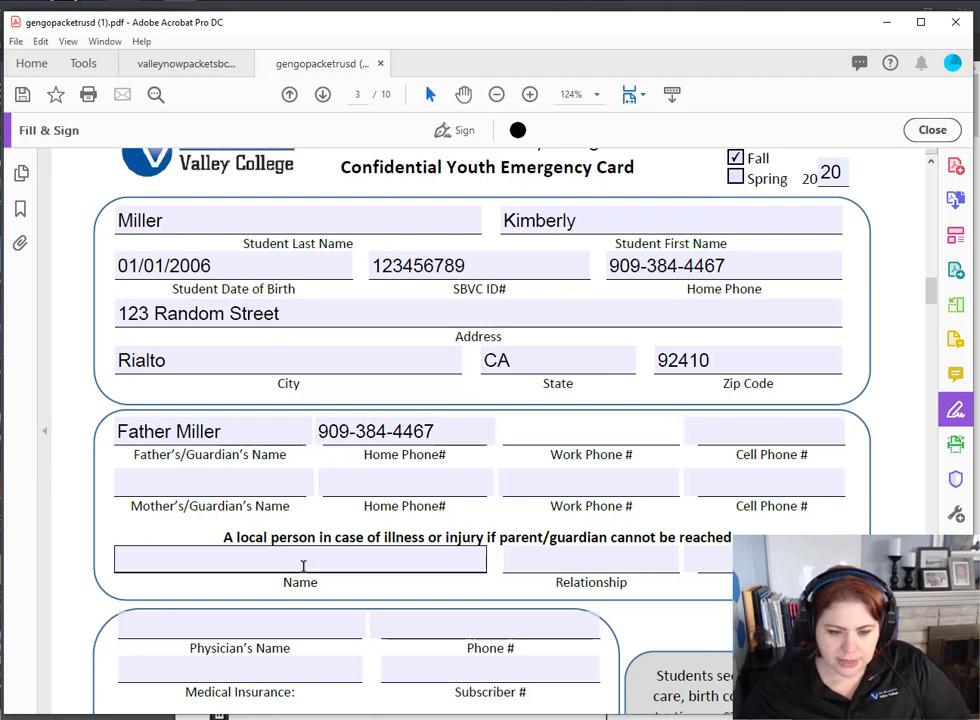
pyautogui.click(303, 566)
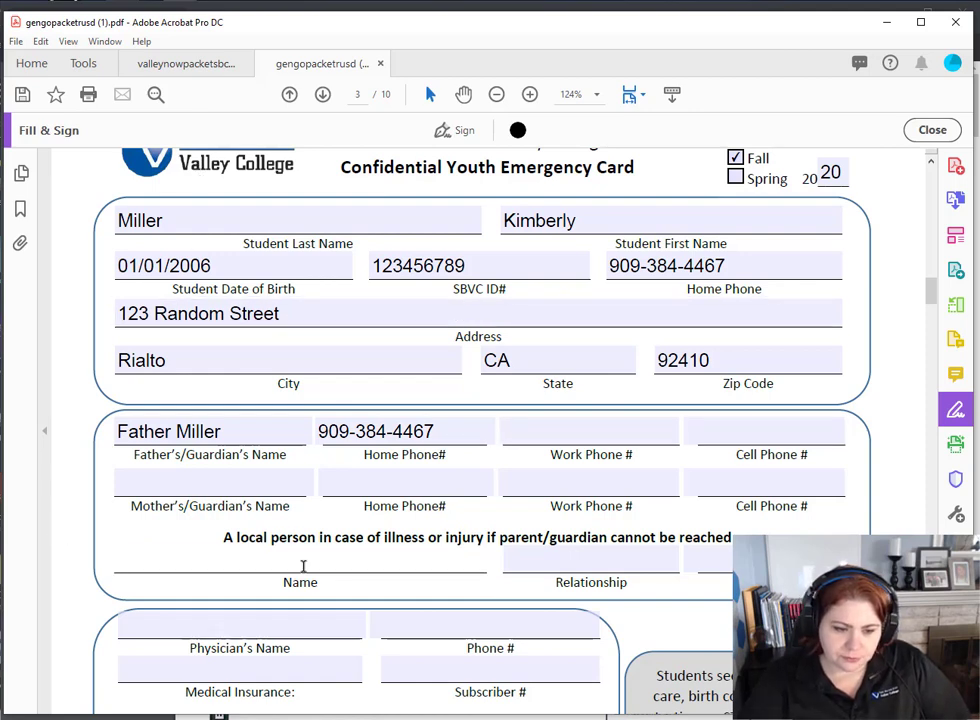
pyautogui.write('Aut')
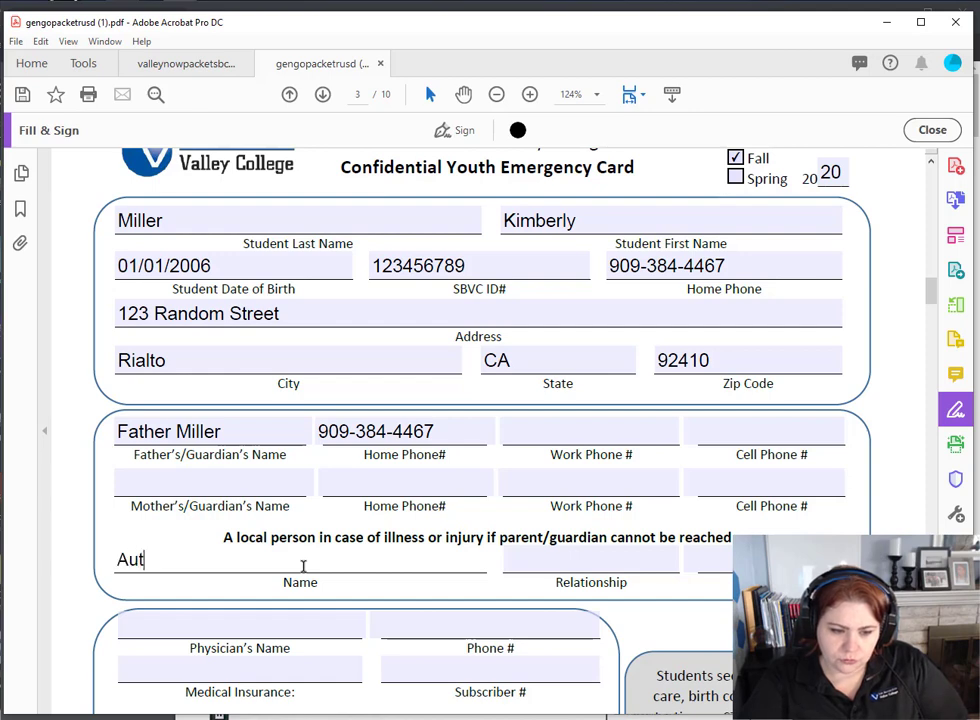
pyautogui.write('nt Miller')
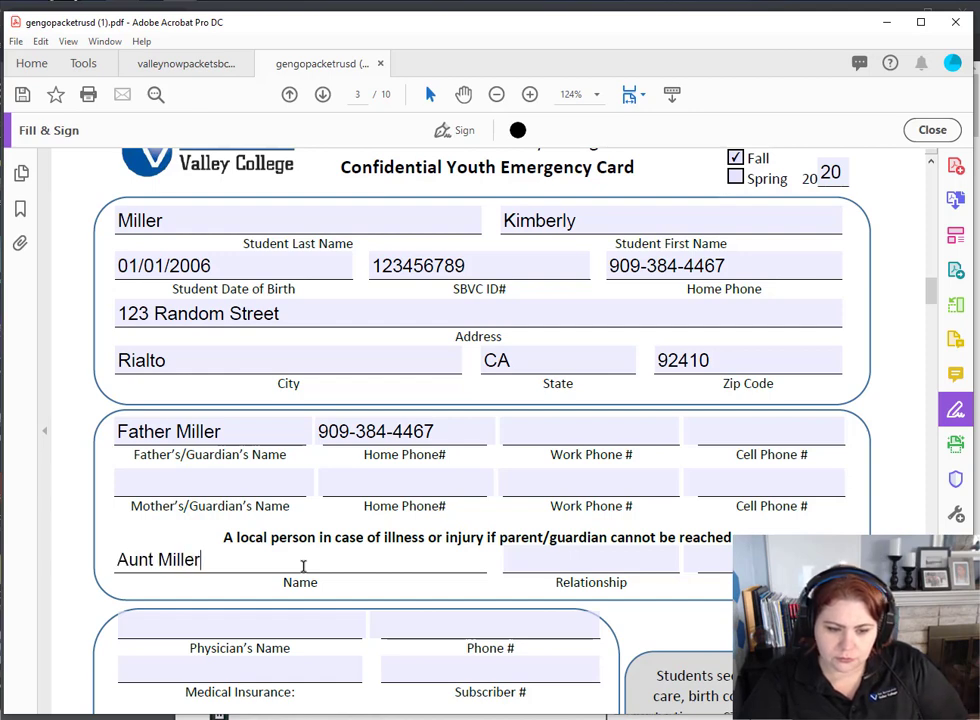
pyautogui.press('Tab')
pyautogui.write('Au')
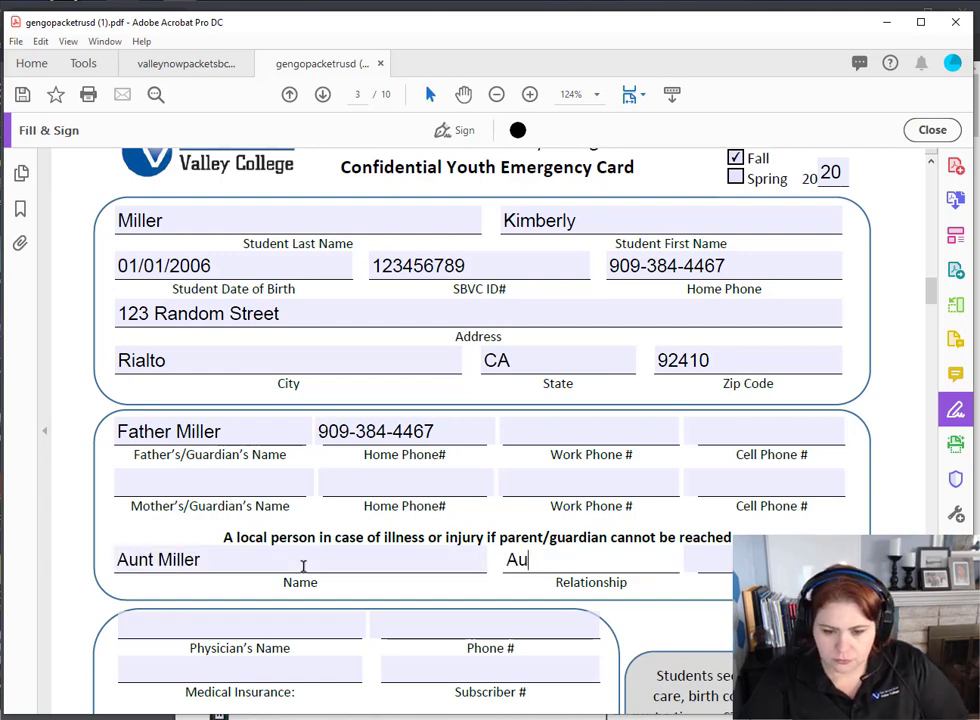
pyautogui.write('nt909')
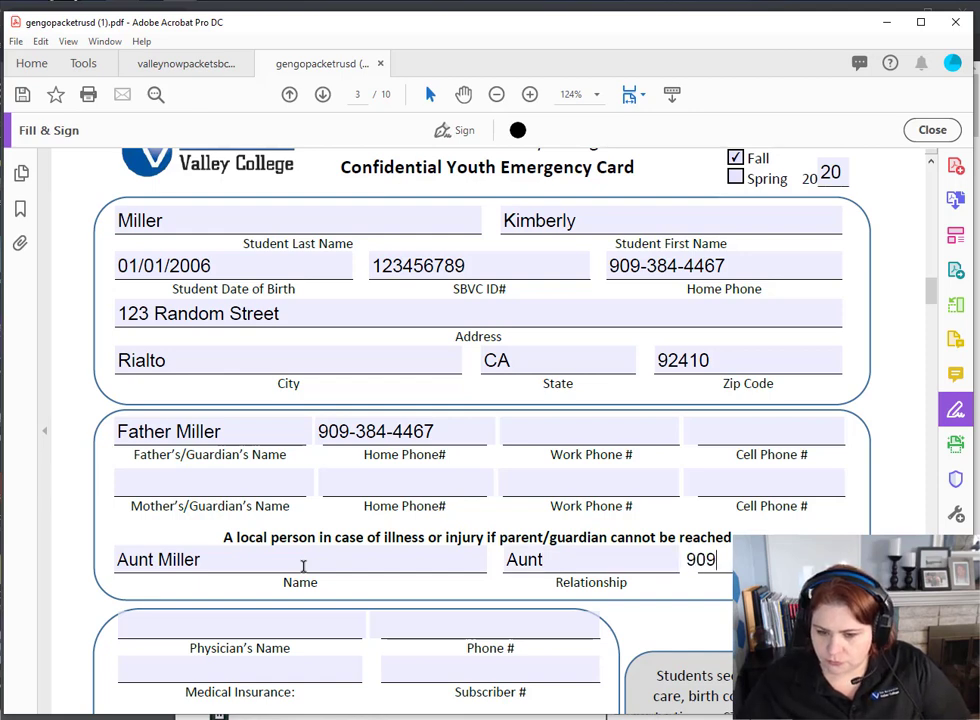
pyautogui.write('-38')
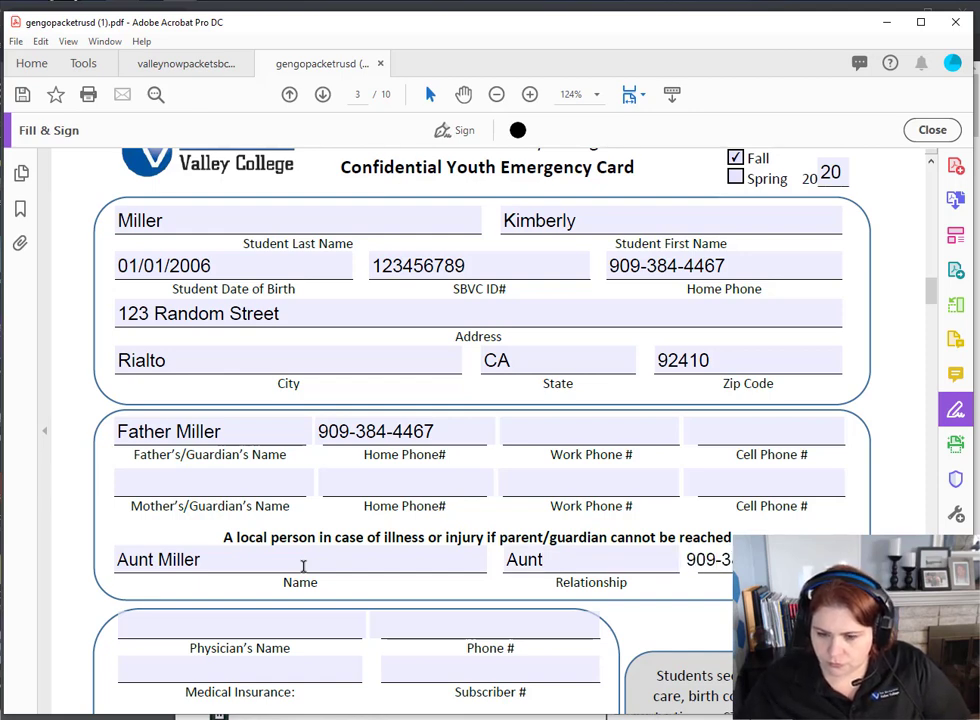
pyautogui.scroll(-5, 303, 566)
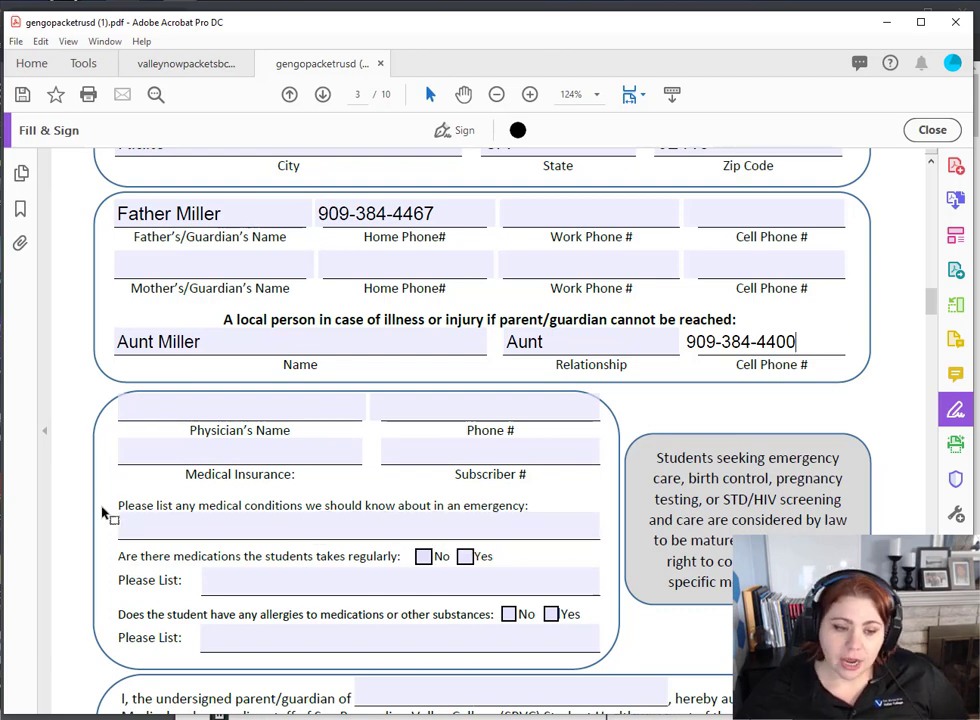
# - Enter 'none' for medical conditions, tick allergies Yes, and list Bees as the allergy
pyautogui.scroll(-2, 110, 510)
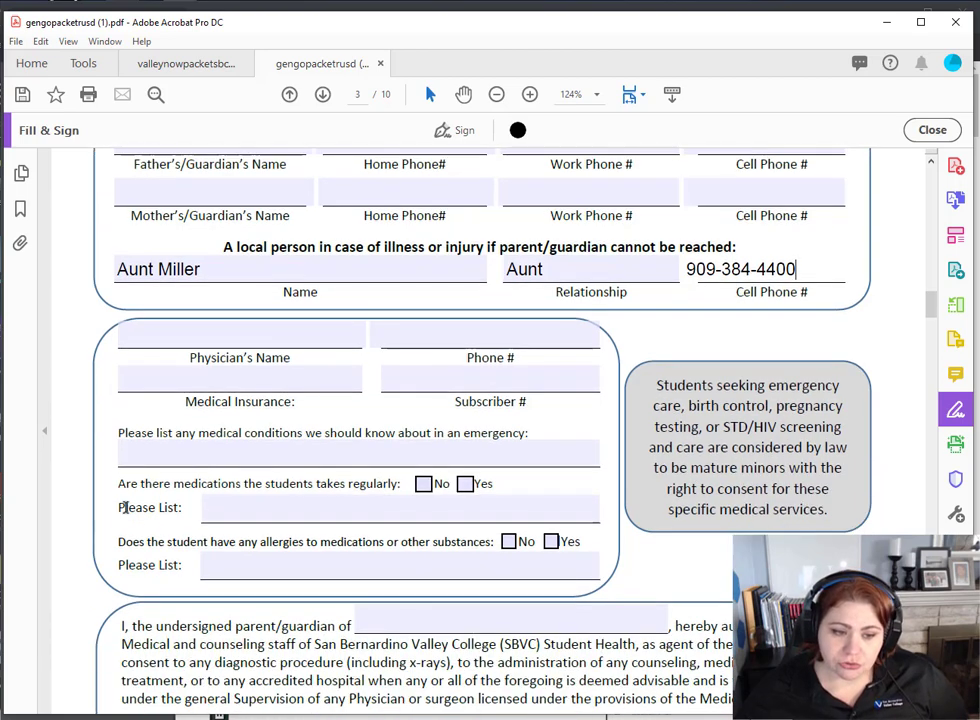
pyautogui.click(212, 456)
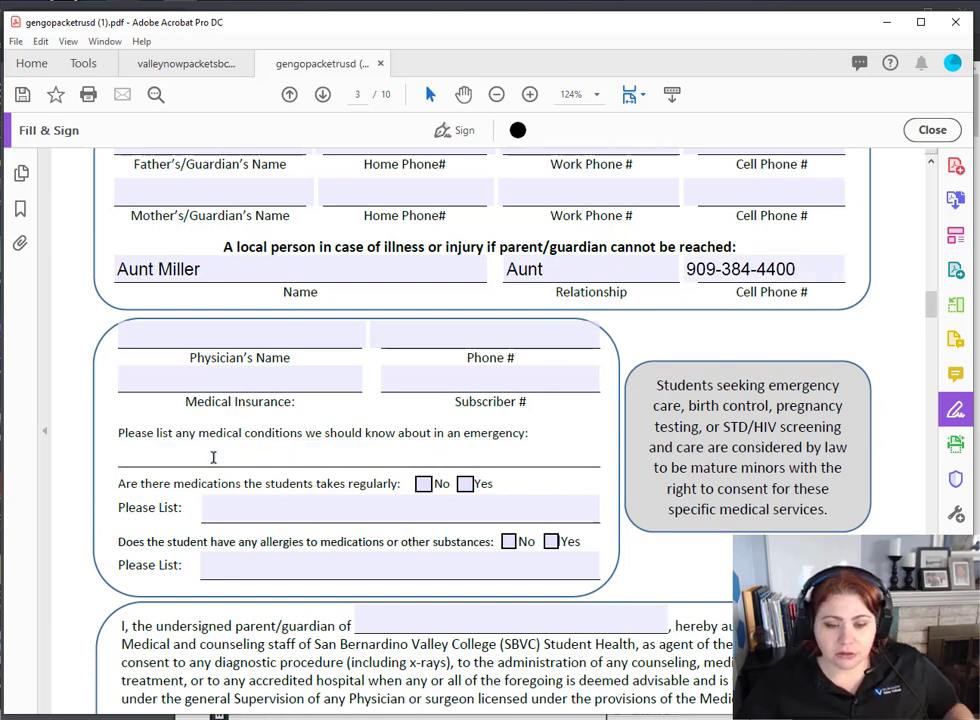
pyautogui.write('none')
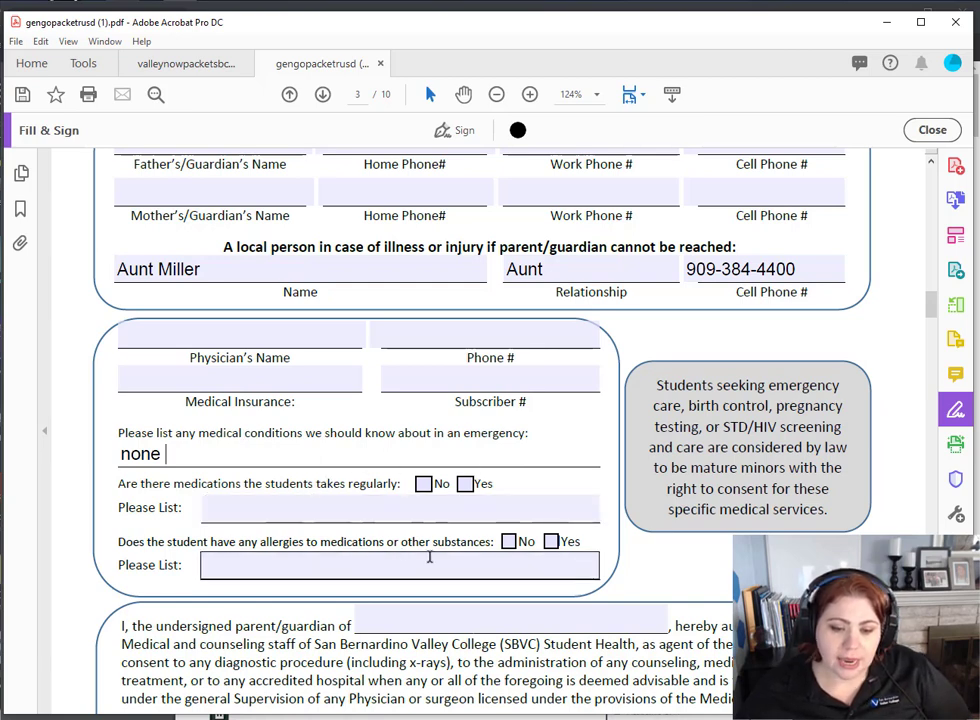
pyautogui.click(552, 542)
pyautogui.click(510, 556)
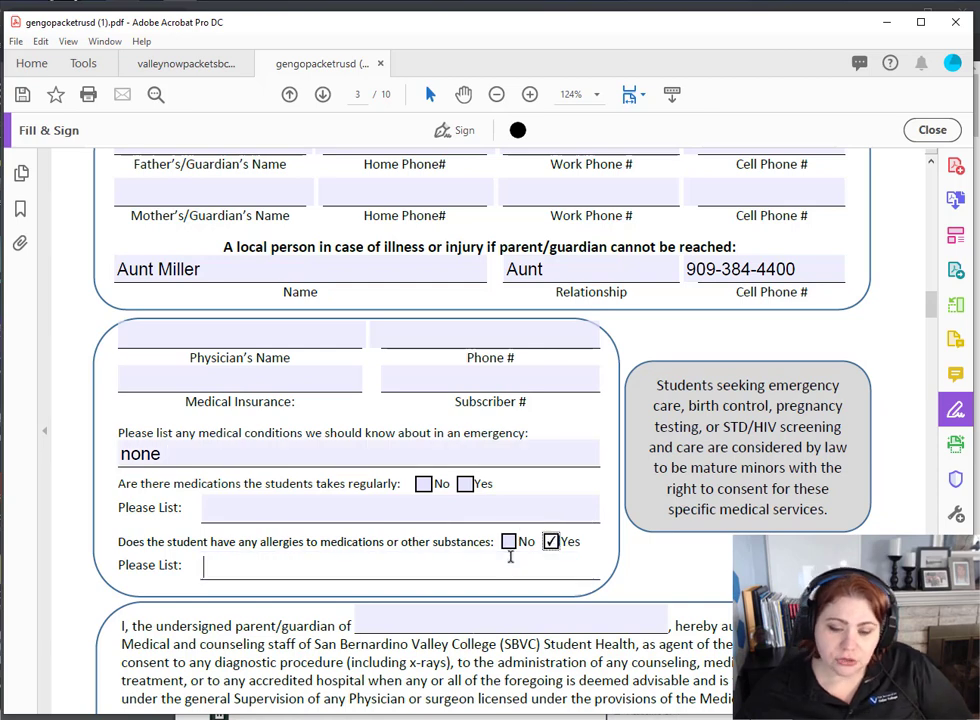
pyautogui.write('B')
pyautogui.press('BackSpace')
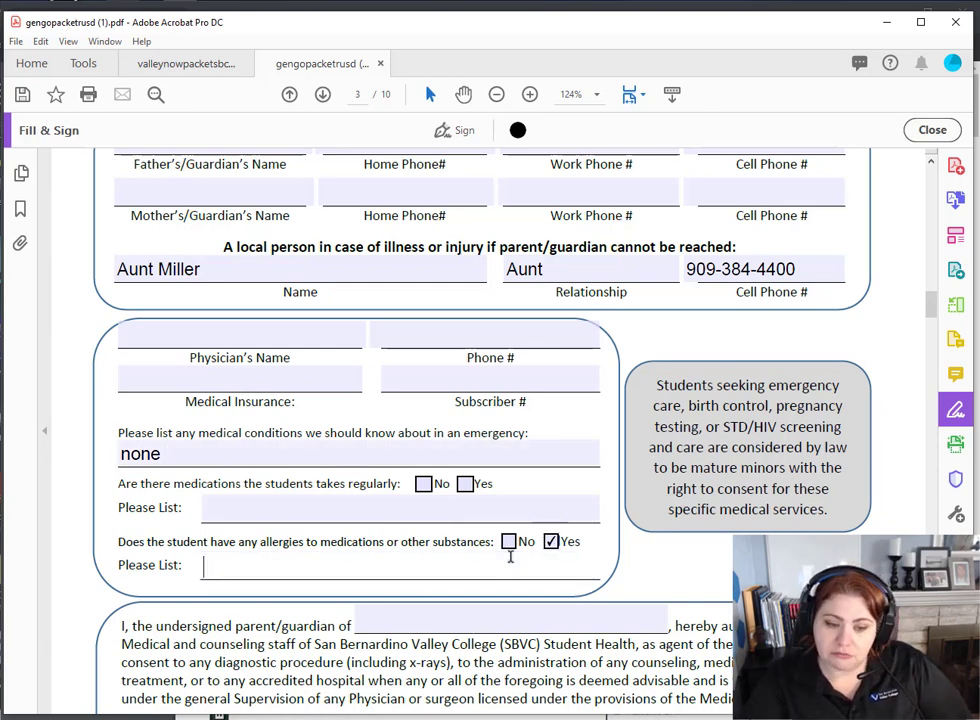
pyautogui.write('Bees')
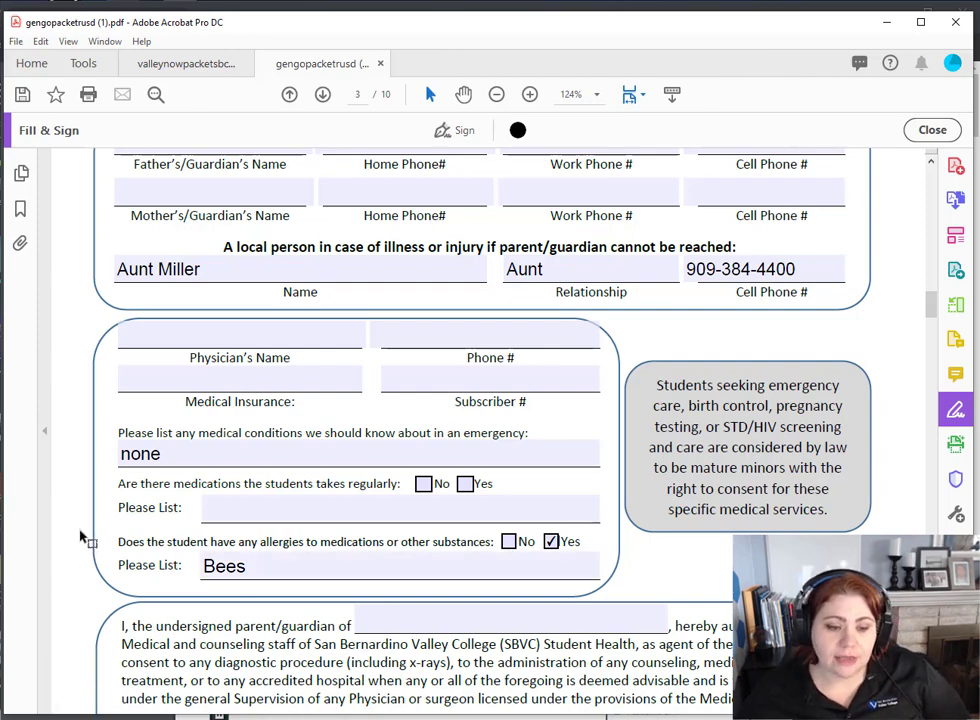
pyautogui.scroll(-4, 470, 422)
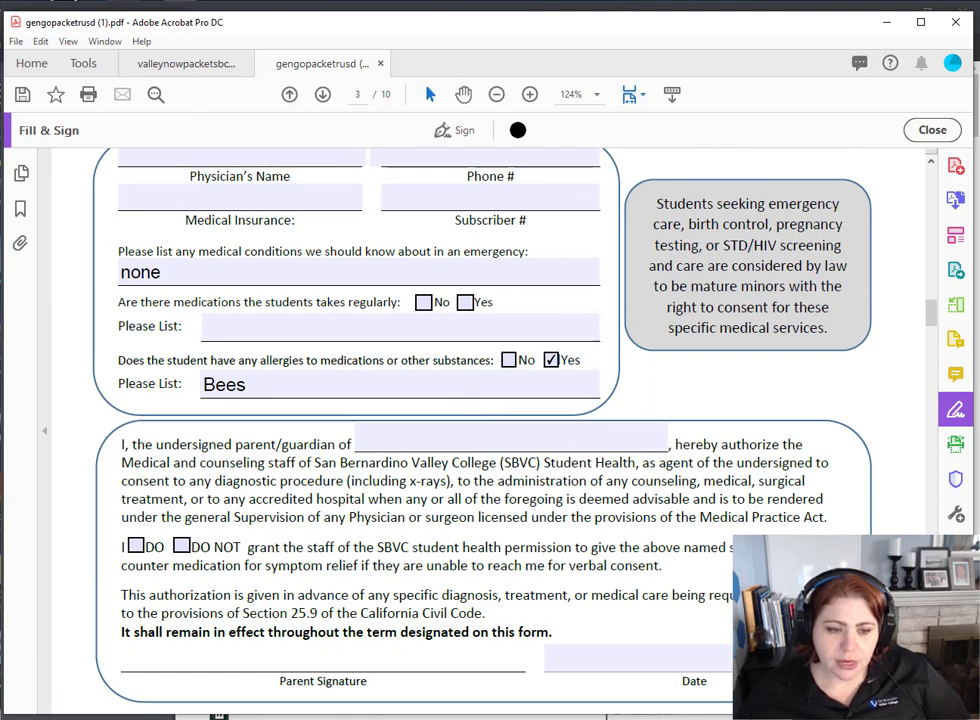
# - Enter the student's full name in the parent authorization and tick I DO for over-the-counter medication
pyautogui.click(398, 437)
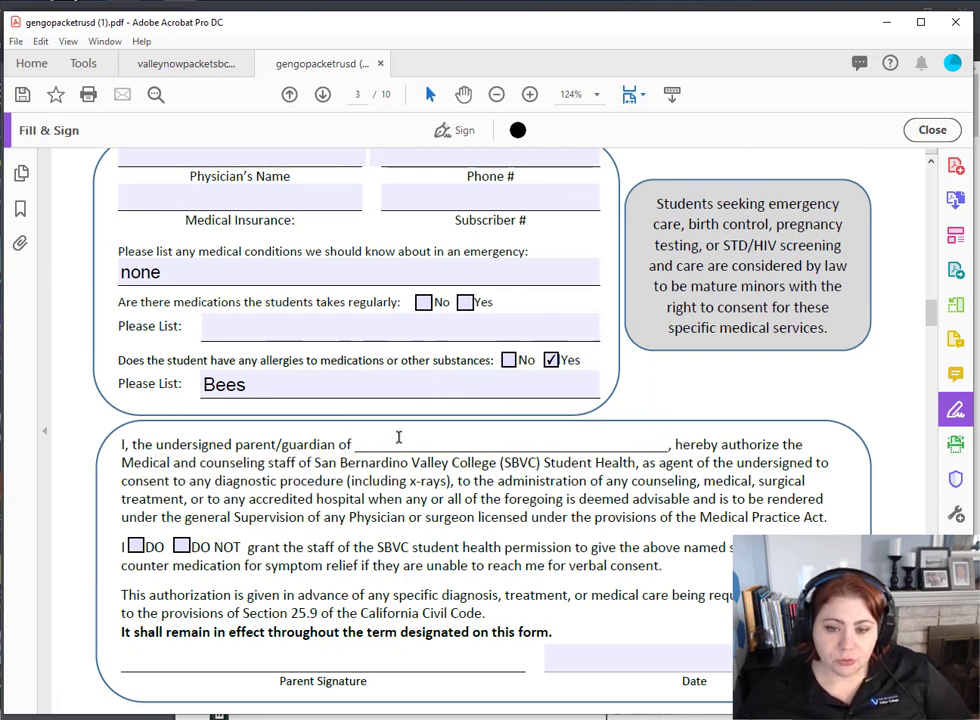
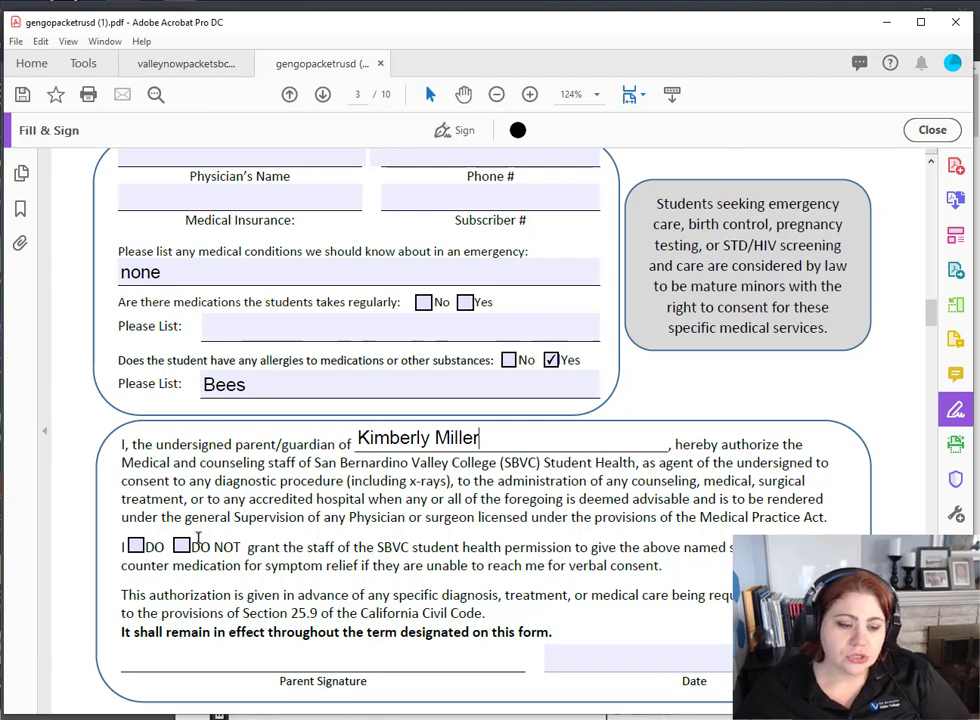
pyautogui.click(135, 547)
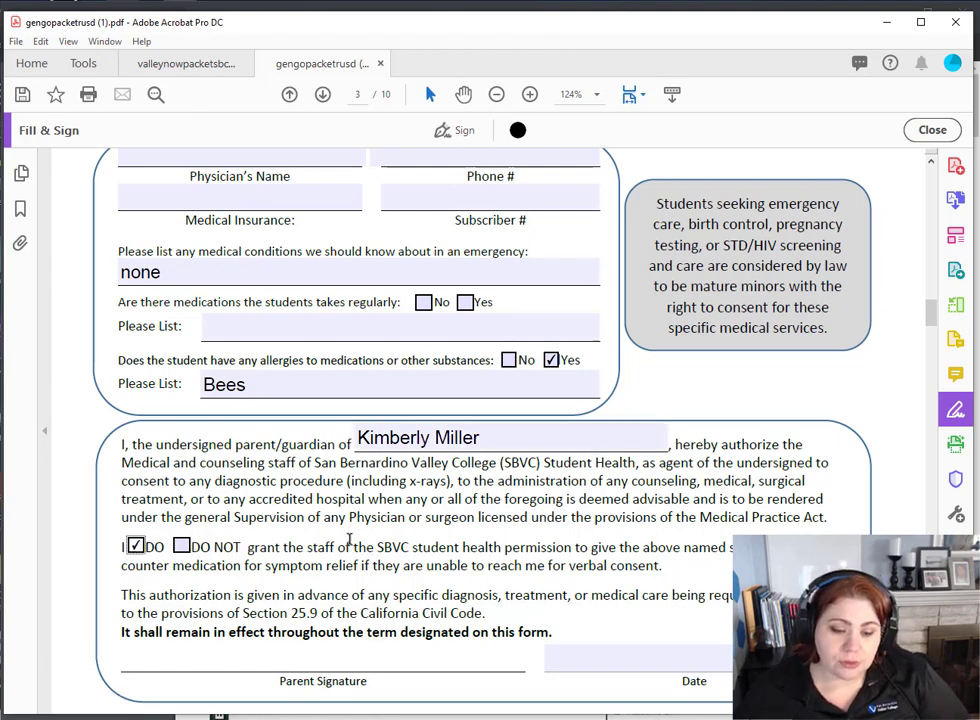
pyautogui.scroll(-3, 345, 535)
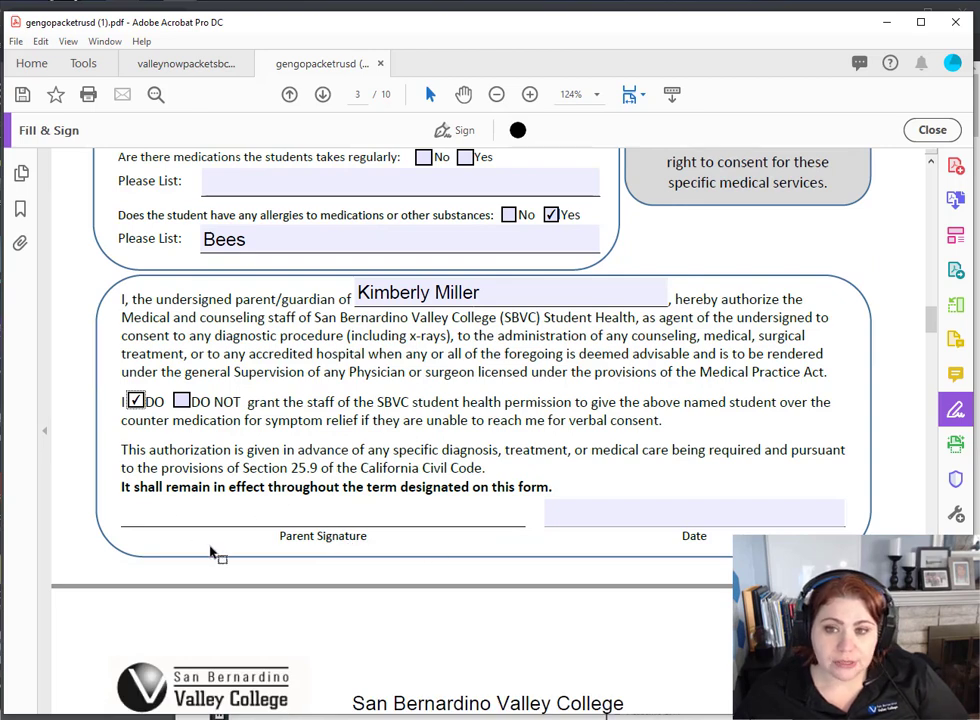
pyautogui.scroll(-3, 257, 534)
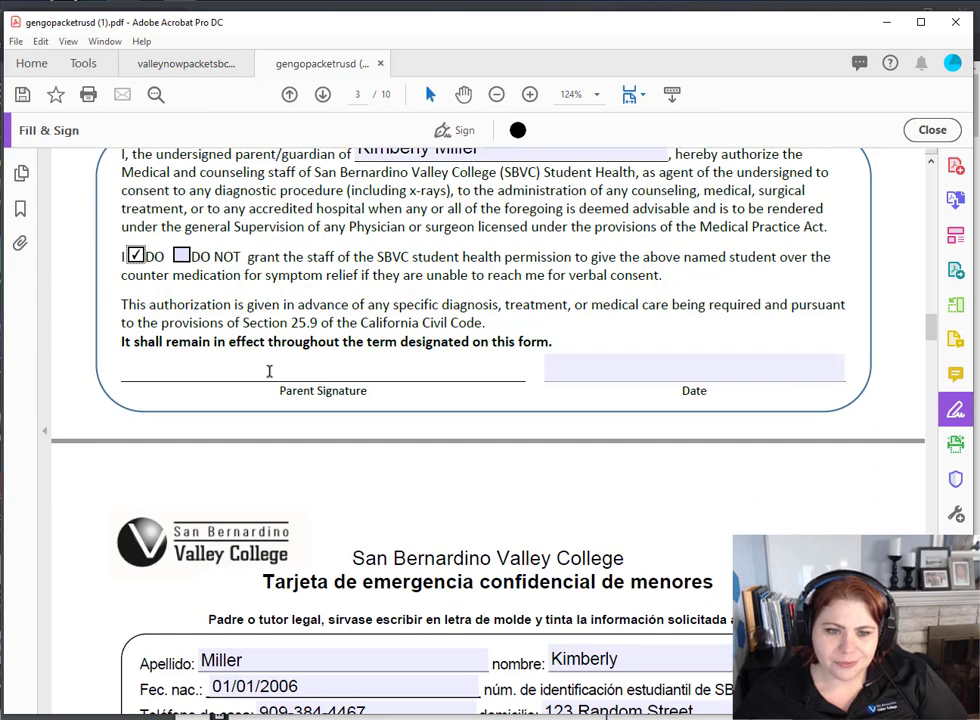
# - Scroll past the Spanish emergency card on page 4 to the Release of Information form on page 5
pyautogui.scroll(-5, 269, 371)
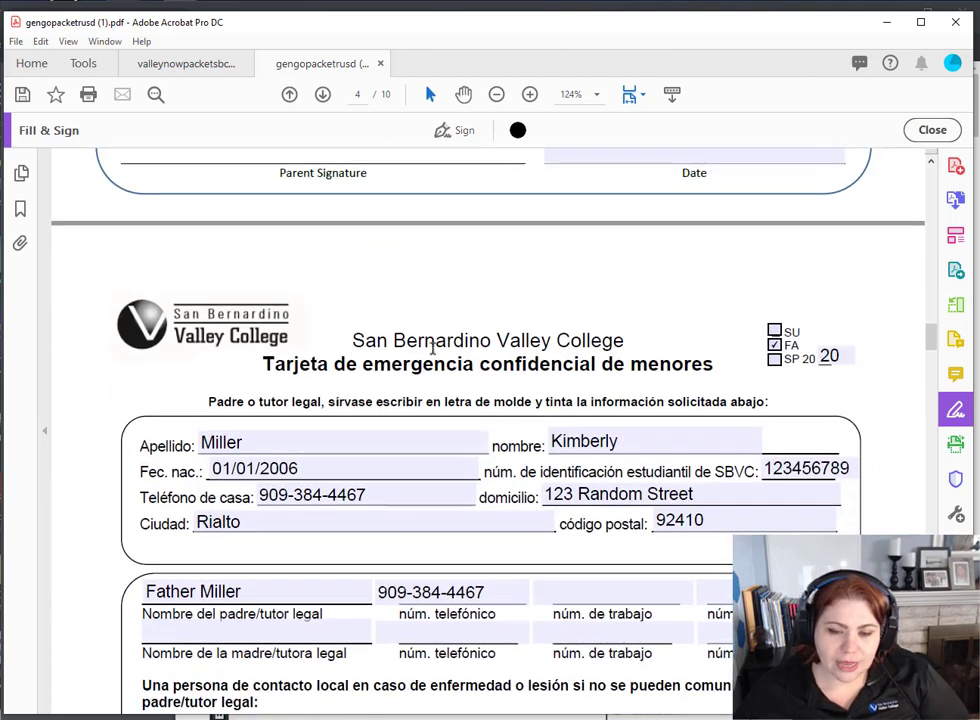
pyautogui.scroll(-4, 655, 300)
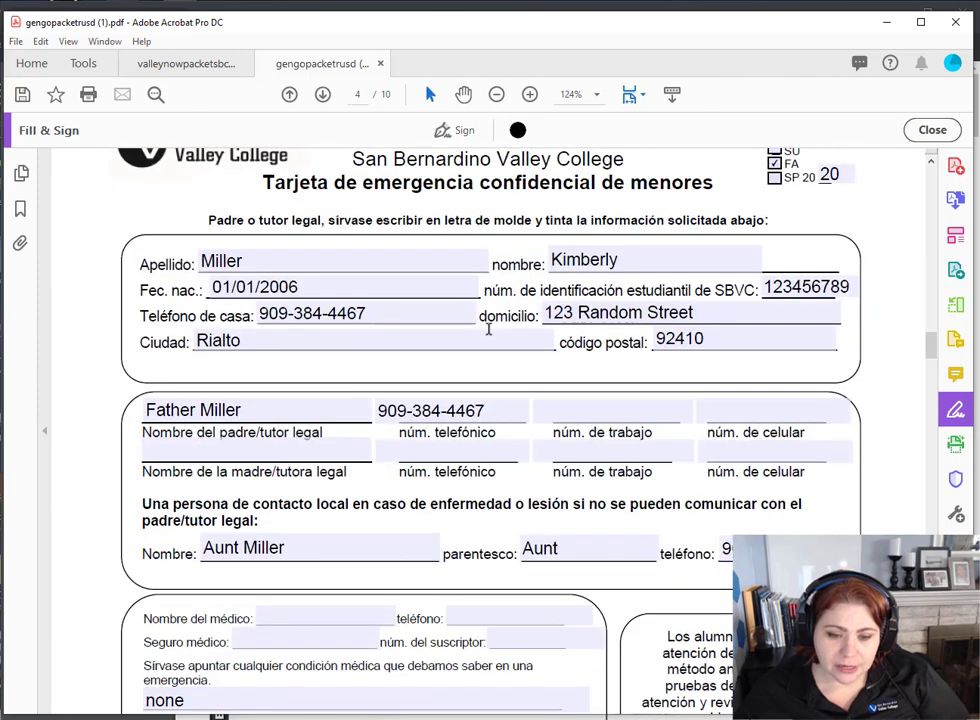
pyautogui.scroll(-7, 400, 445)
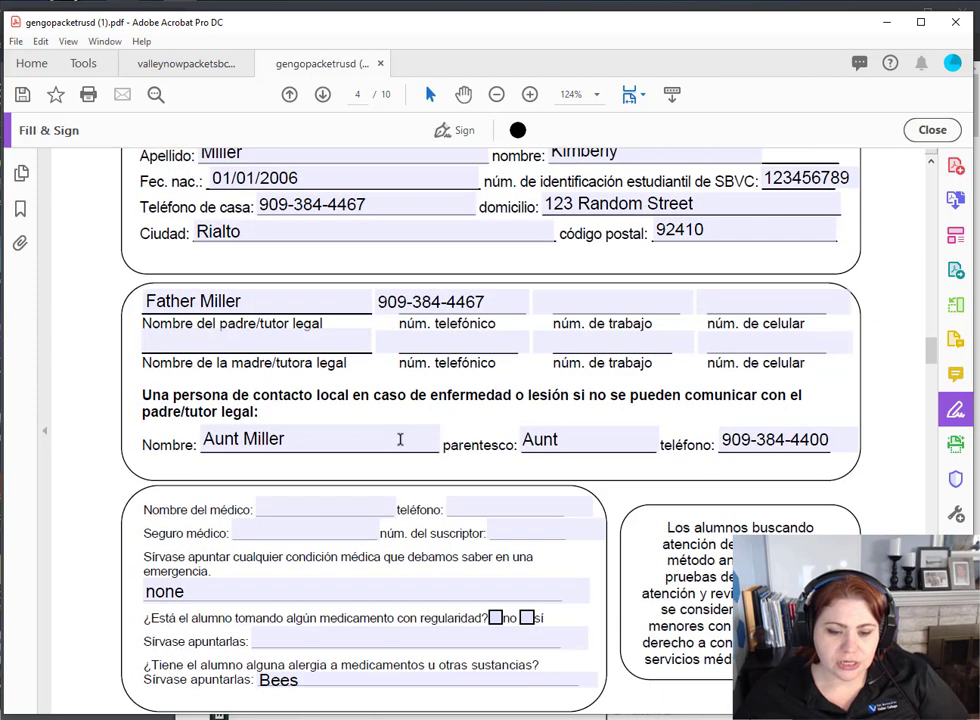
pyautogui.scroll(-5, 400, 440)
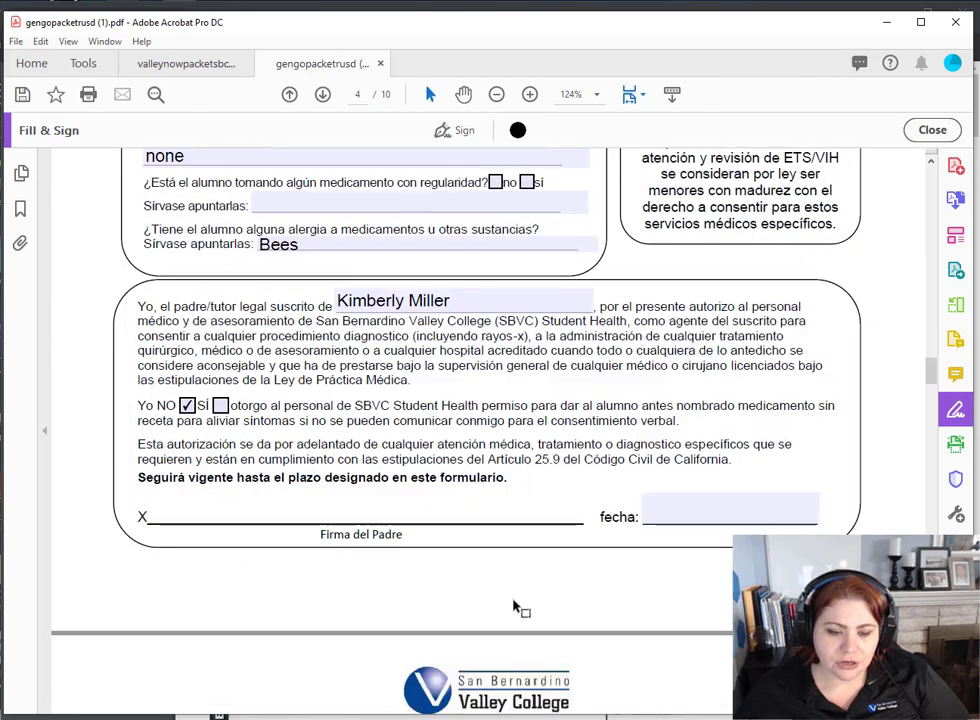
pyautogui.scroll(-1, 704, 427)
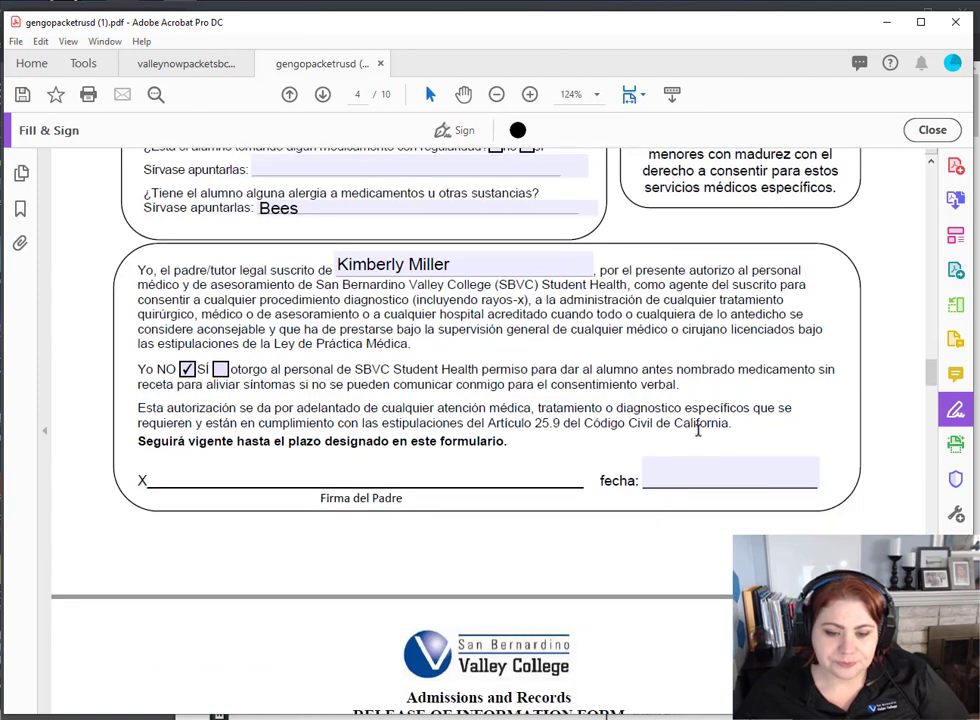
pyautogui.scroll(-12, 701, 425)
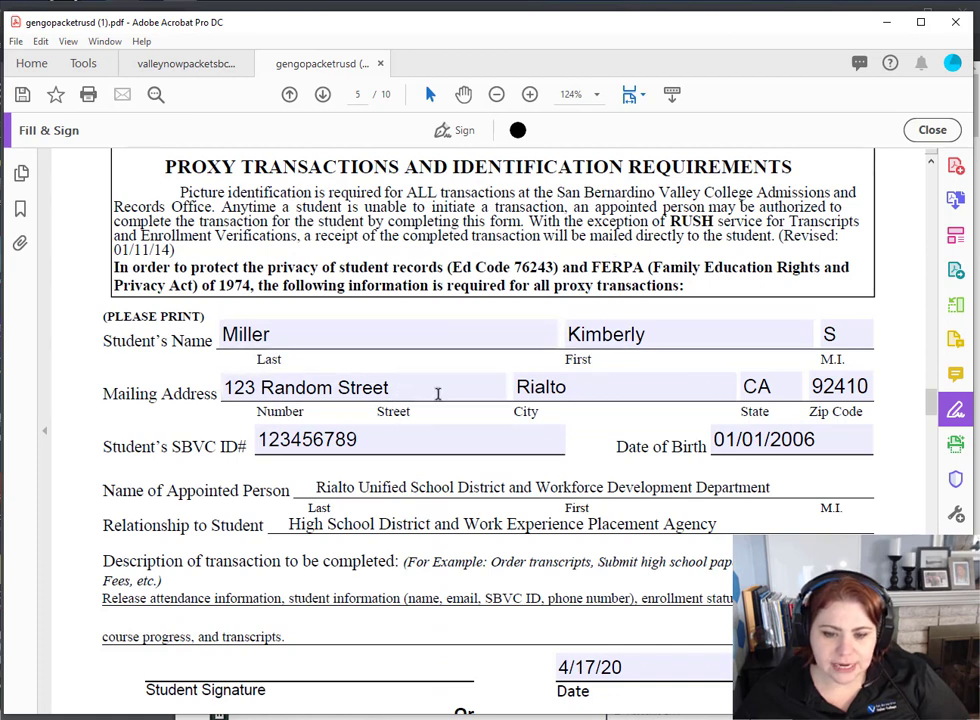
pyautogui.scroll(-3, 559, 457)
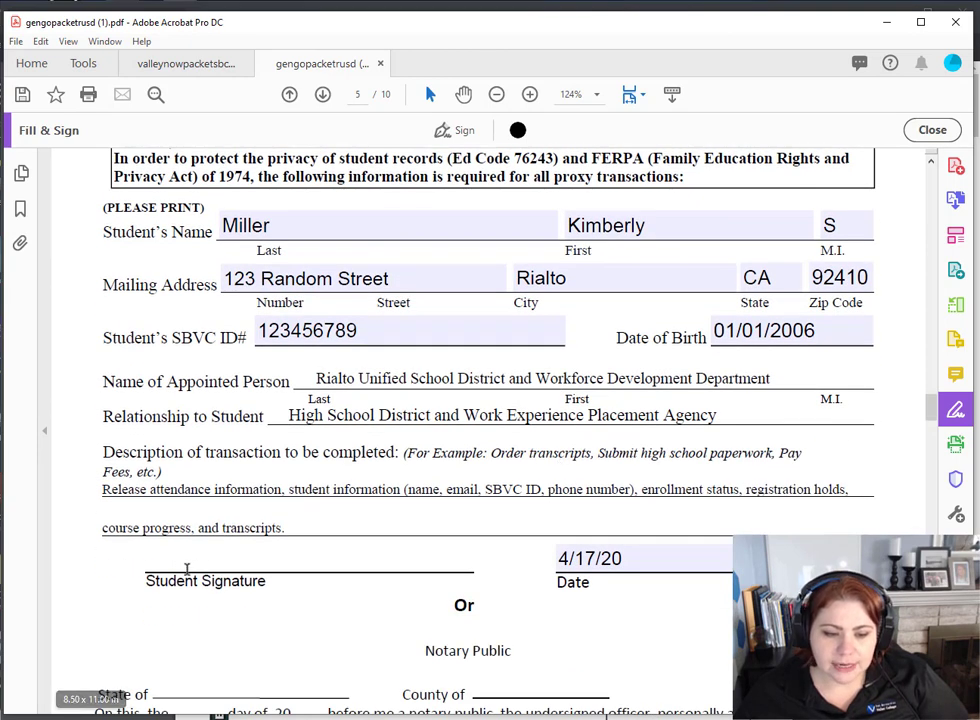
# - Place the saved signature on page 5's Student Signature line after clearing a stray text selection
pyautogui.moveTo(151, 587); pyautogui.dragTo(245, 590)
pyautogui.click(245, 590)
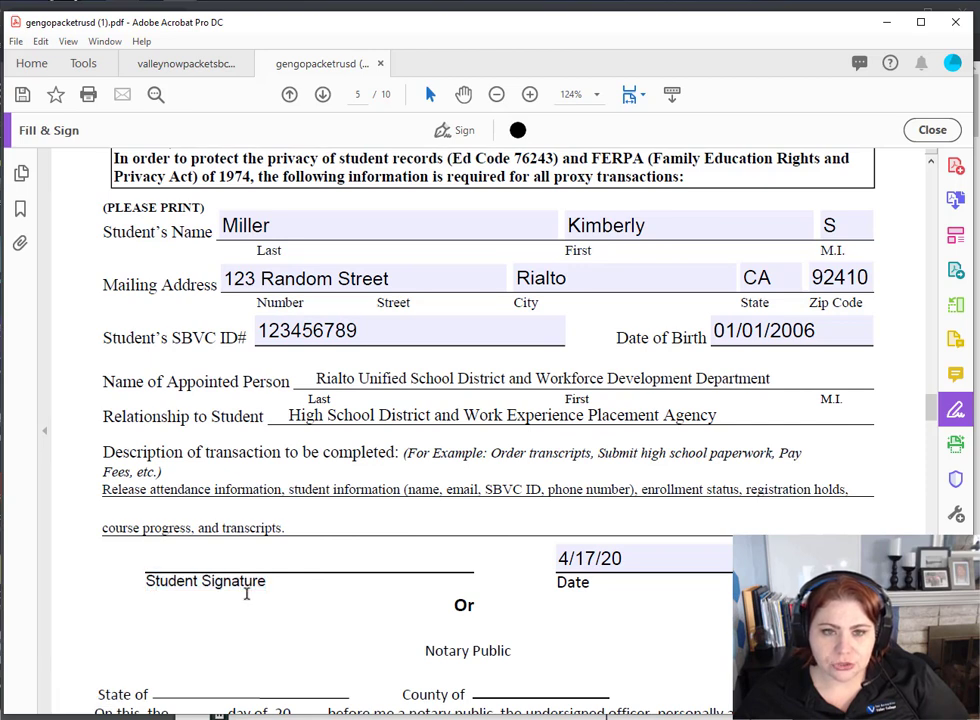
pyautogui.click(455, 133)
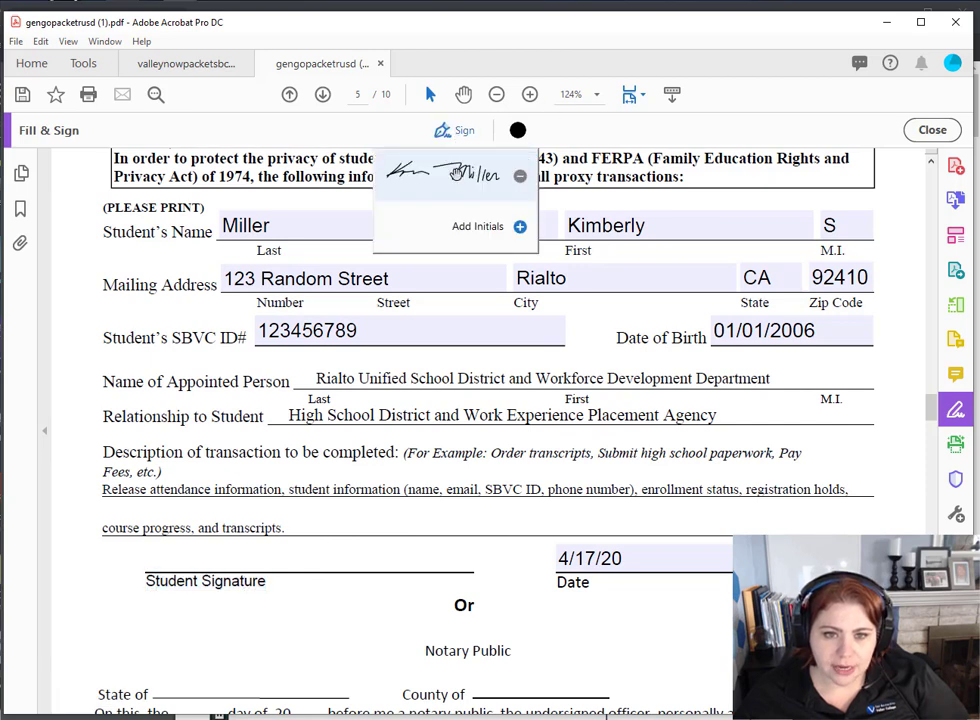
pyautogui.click(437, 176)
pyautogui.click(318, 585)
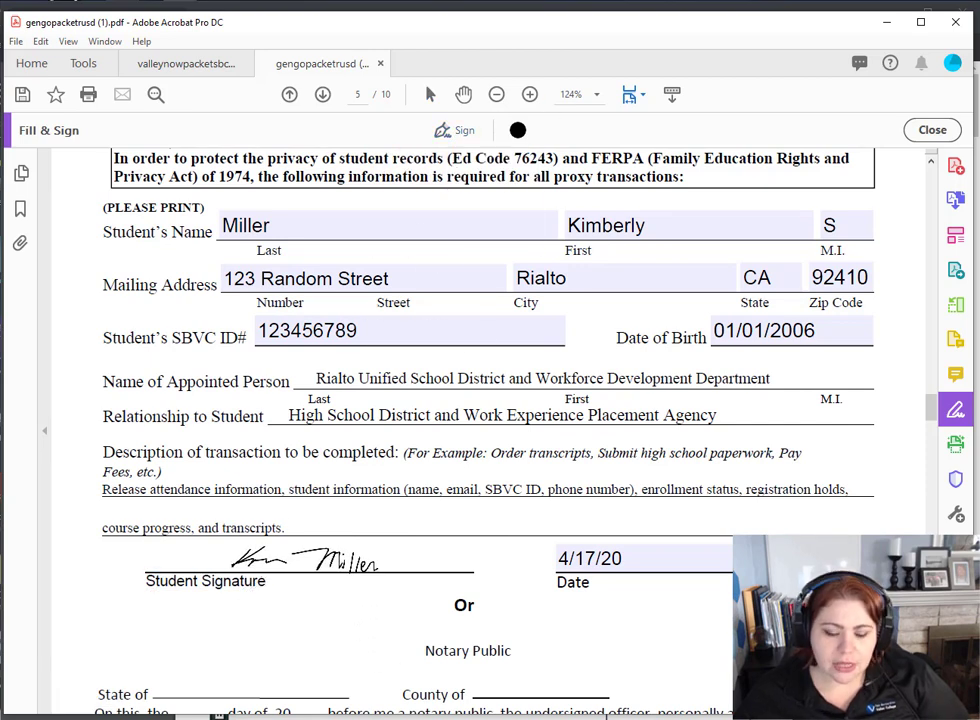
pyautogui.click(300, 563)
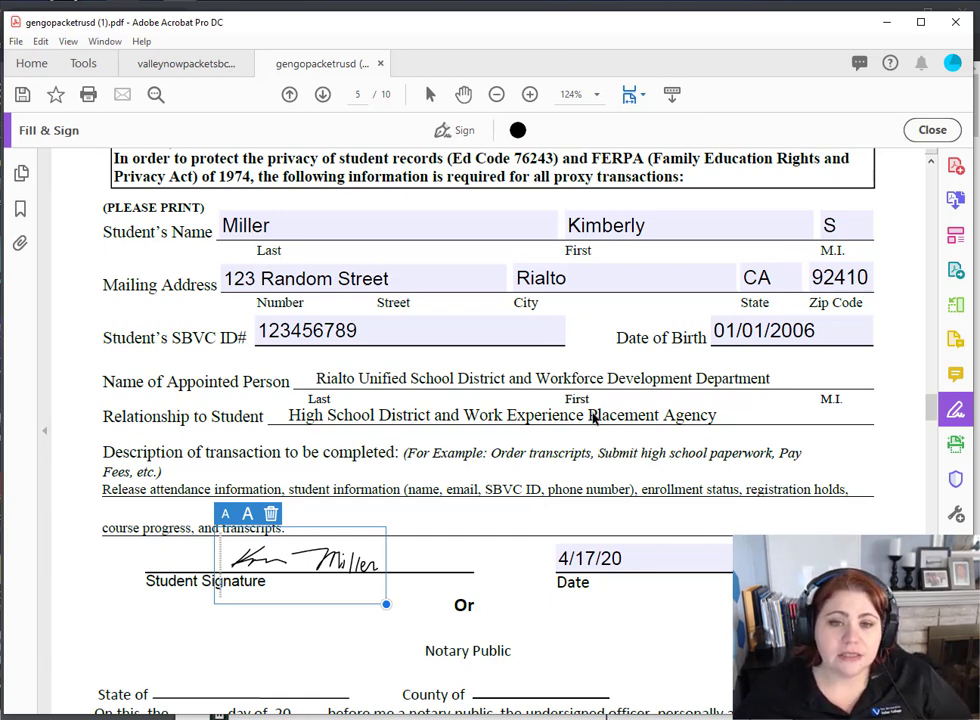
# - Scroll past the notary section to the GenerationGo! Media Release Form on page 6
pyautogui.scroll(-2, 577, 450)
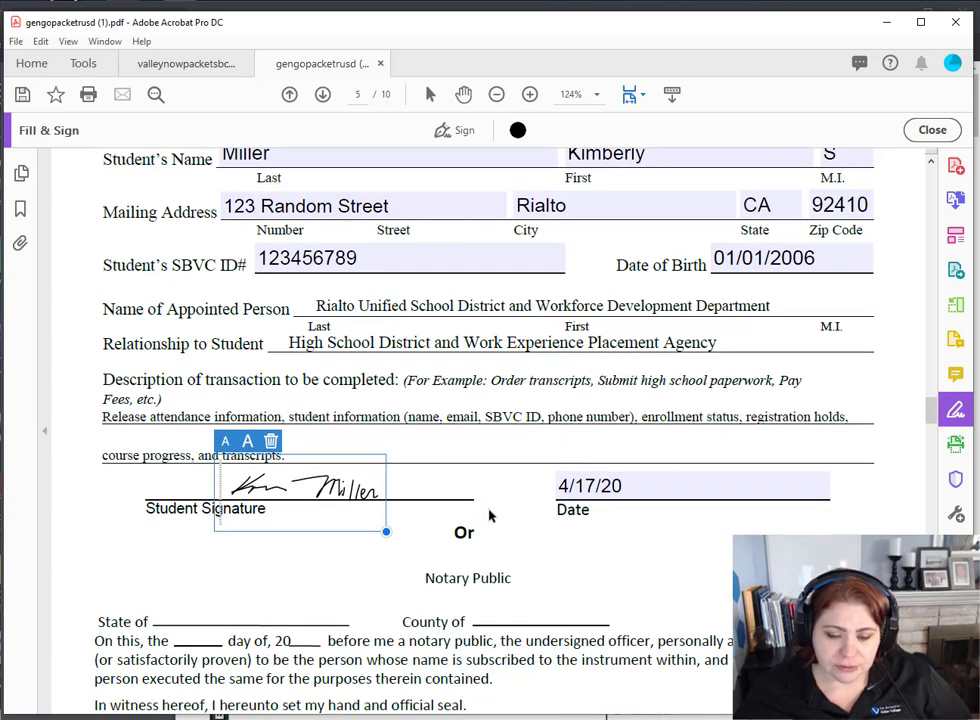
pyautogui.scroll(-4, 488, 516)
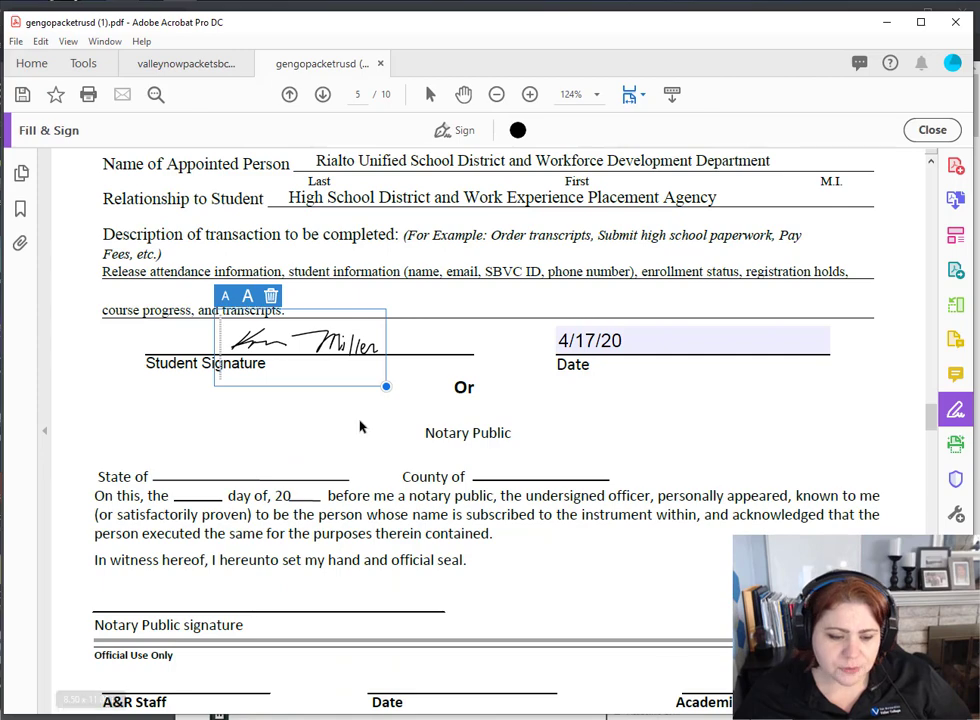
pyautogui.scroll(-4, 517, 520)
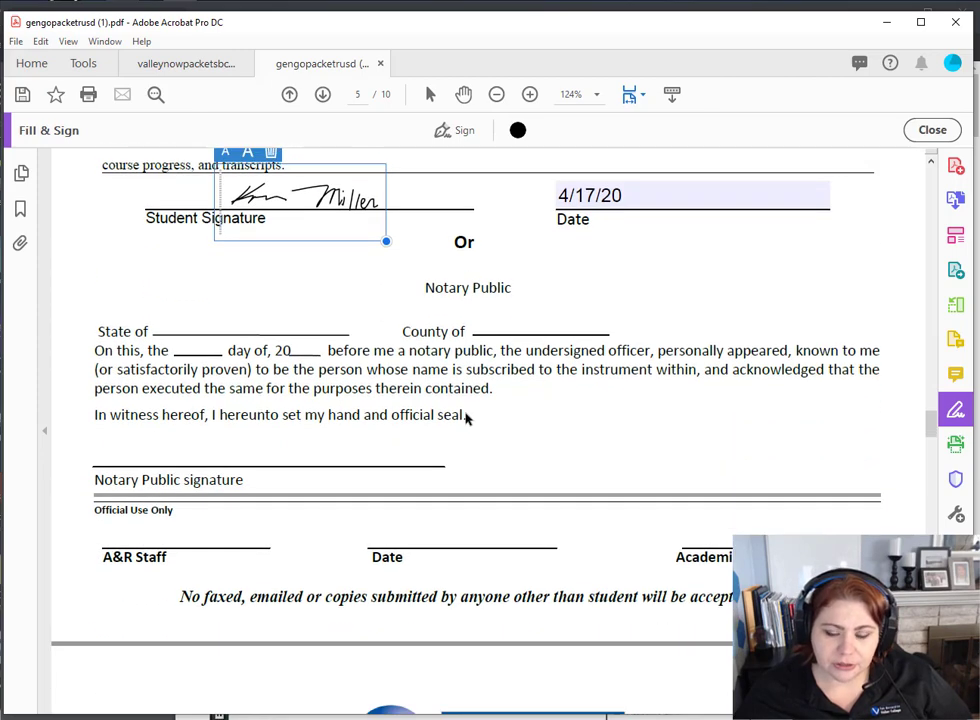
pyautogui.scroll(-6, 650, 477)
pyautogui.scroll(-8, 650, 478)
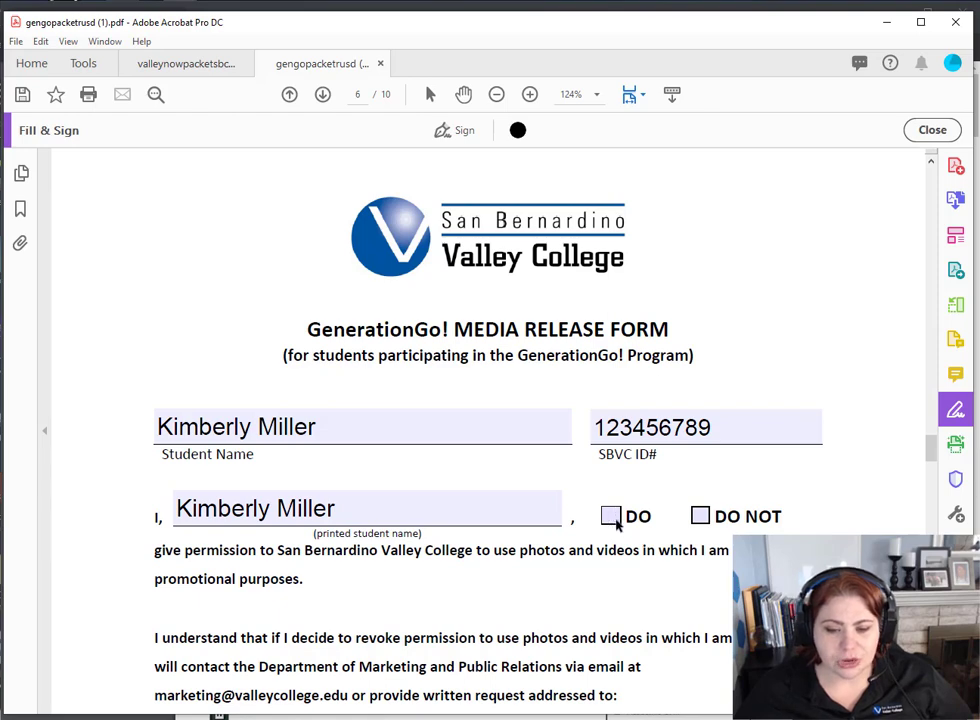
# - Grant photo and video permission and place the saved signature on the media release's Student Signature line
pyautogui.click(610, 516)
pyautogui.scroll(-5, 616, 525)
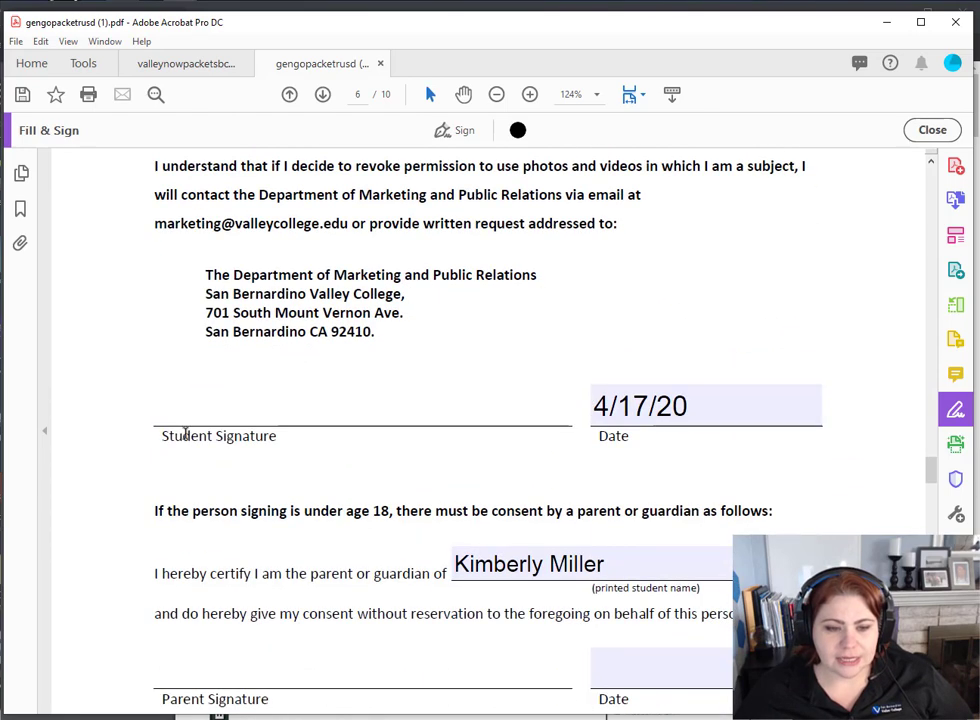
pyautogui.click(455, 132)
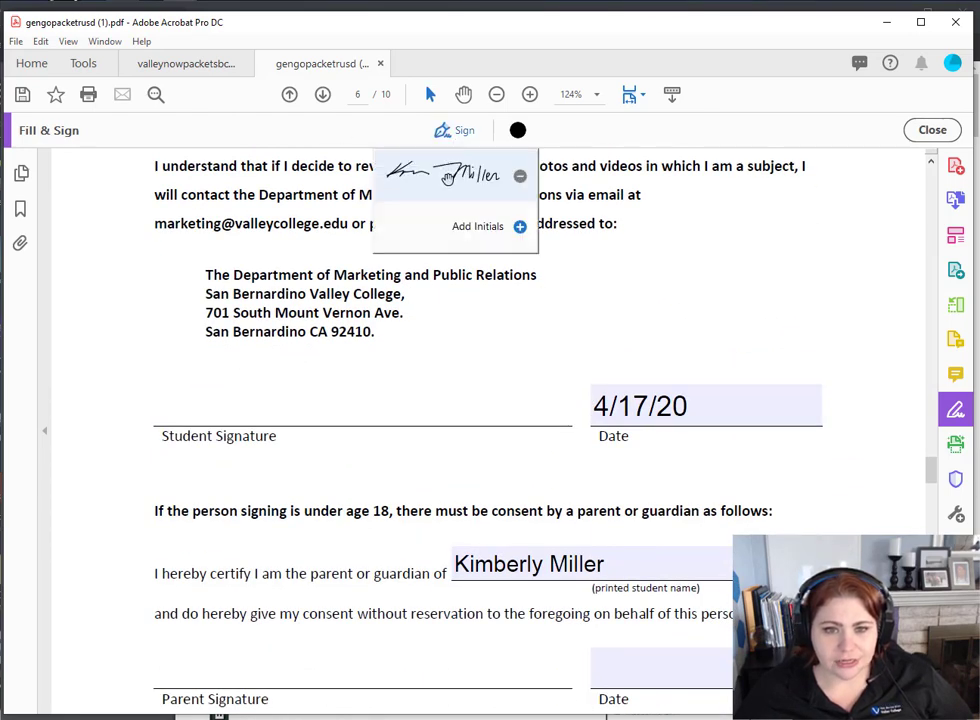
pyautogui.click(430, 175)
pyautogui.click(310, 403)
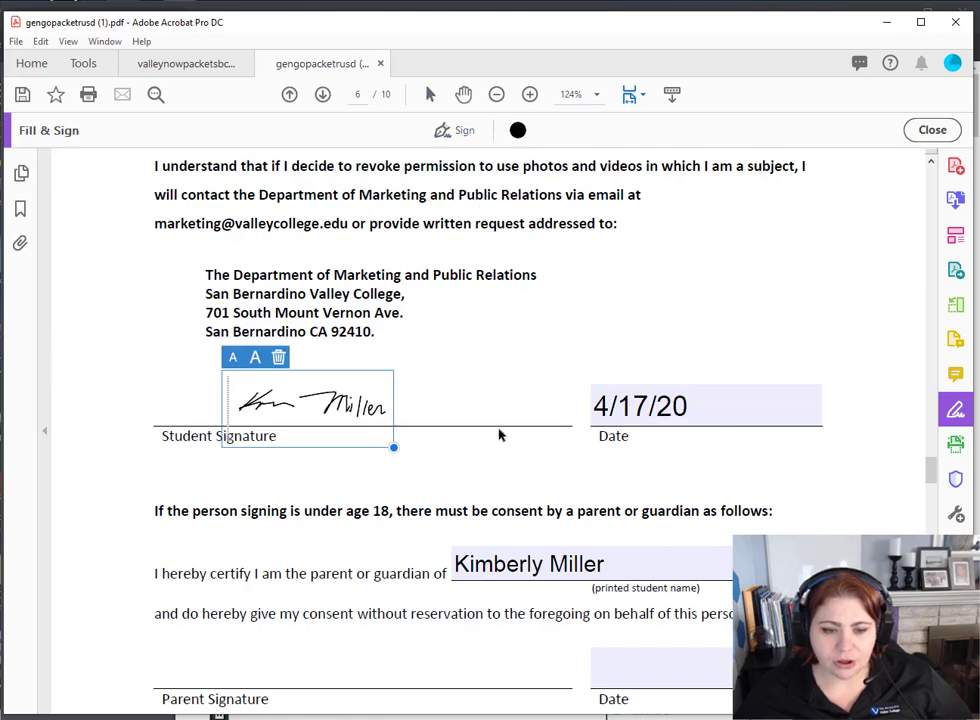
pyautogui.scroll(-1, 260, 620)
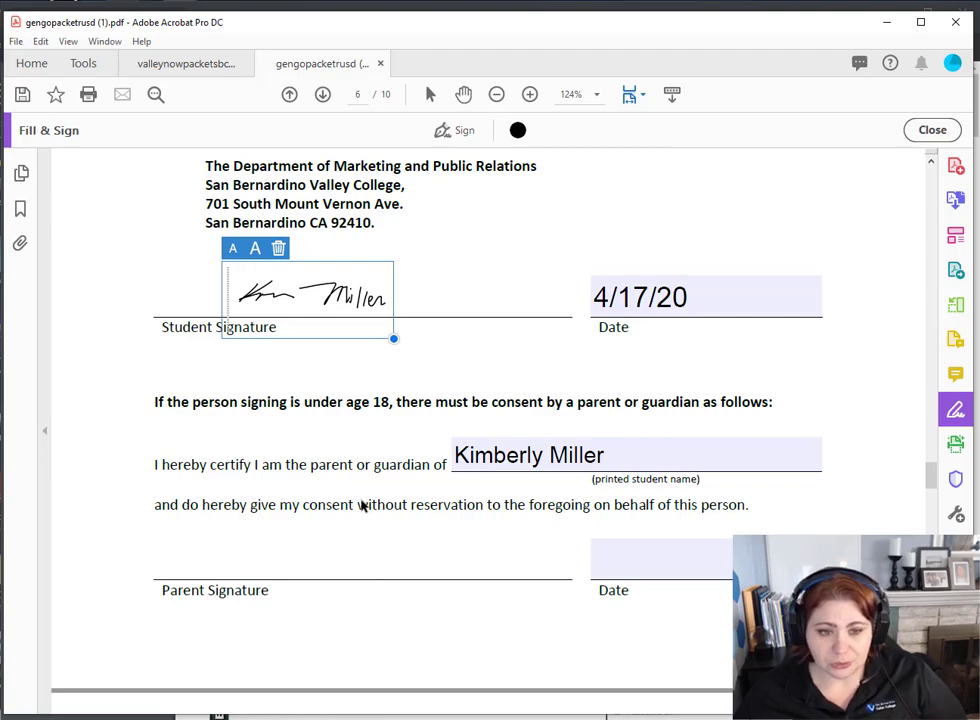
pyautogui.scroll(-2, 372, 455)
pyautogui.scroll(-2, 372, 451)
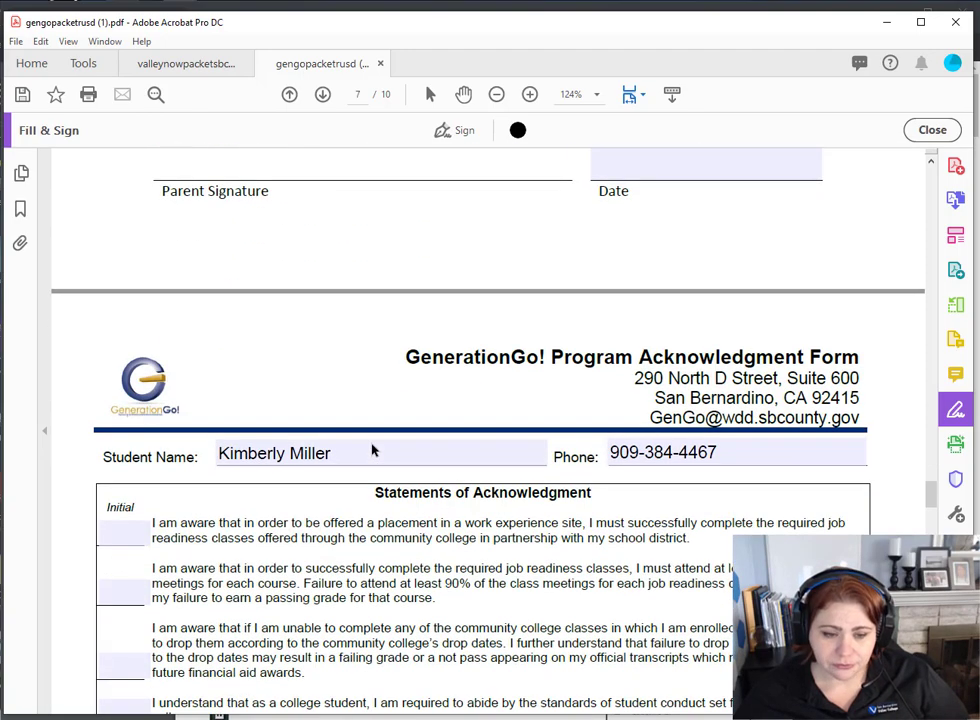
# - Choose Add Initials from the Sign menu on the page 7 Acknowledgment Form
pyautogui.scroll(-2, 372, 451)
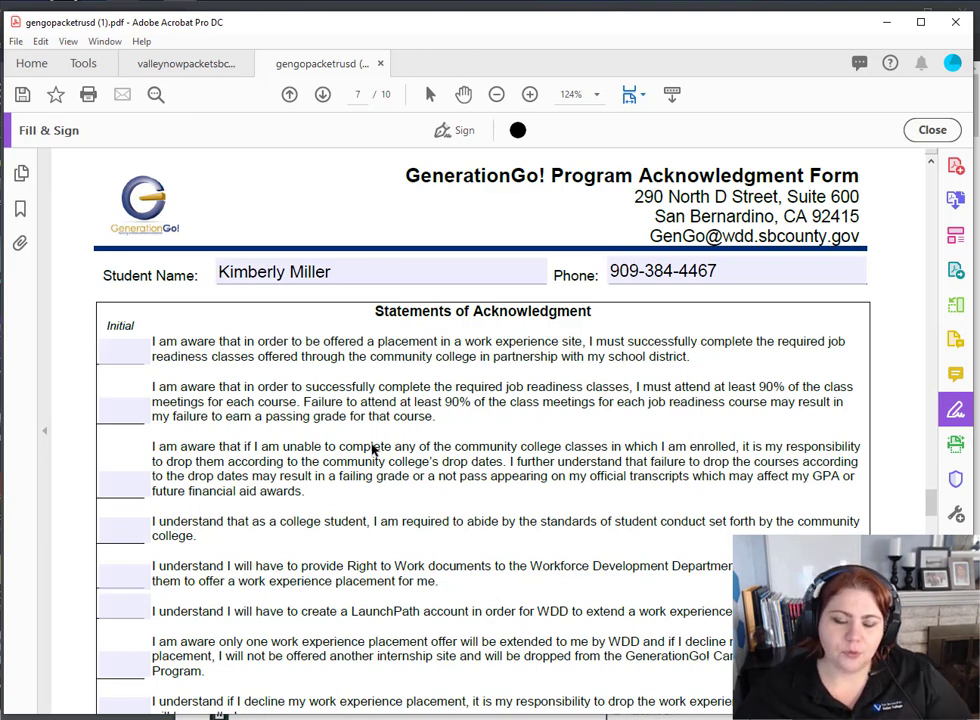
pyautogui.click(460, 131)
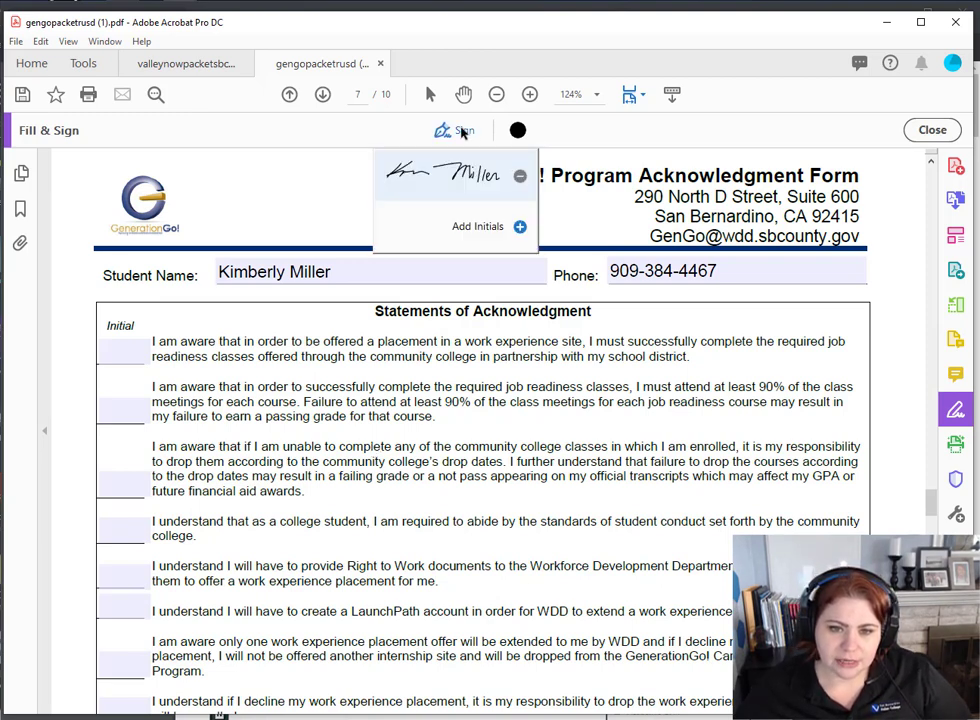
pyautogui.click(494, 233)
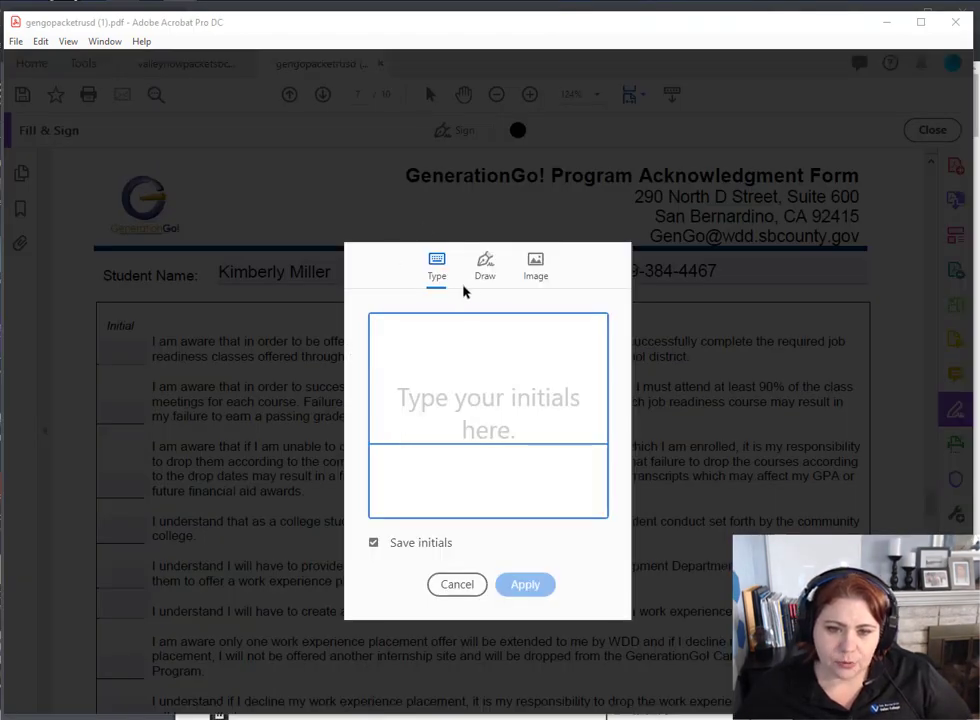
# - Draw and save KM initials, then place them in the first Initial box
pyautogui.click(484, 270)
pyautogui.moveTo(446, 366)
pyautogui.mouseDown()
pyautogui.moveTo(414, 429)
pyautogui.moveTo(463, 375)
pyautogui.moveTo(415, 410)
pyautogui.moveTo(480, 379)
pyautogui.moveTo(494, 386)
pyautogui.moveTo(500, 425)
pyautogui.mouseUp()
pyautogui.click(526, 585)
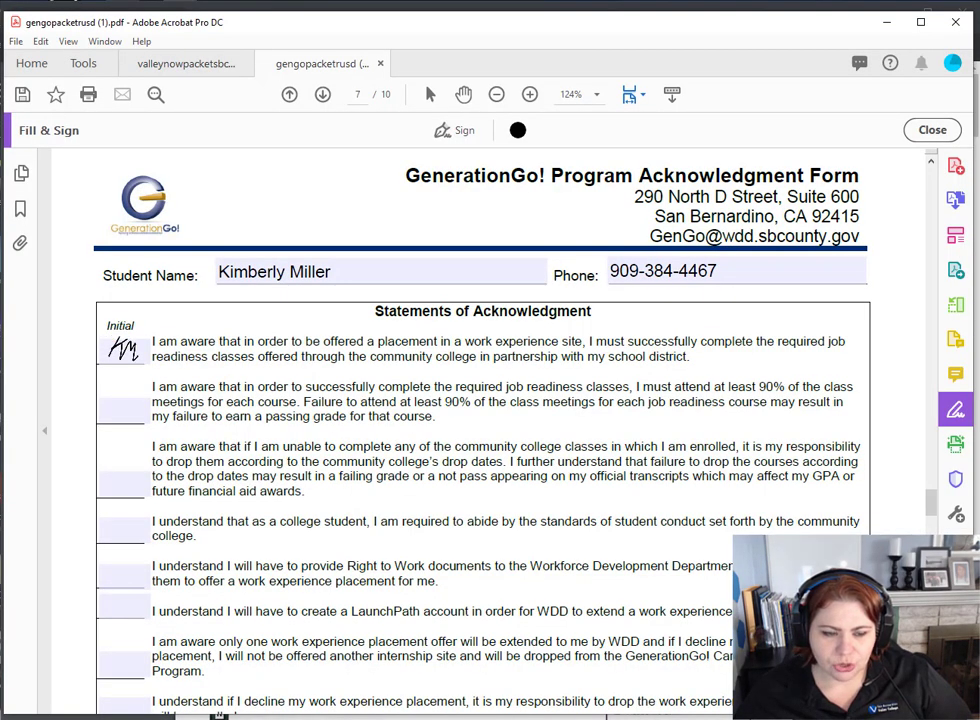
pyautogui.click(123, 349)
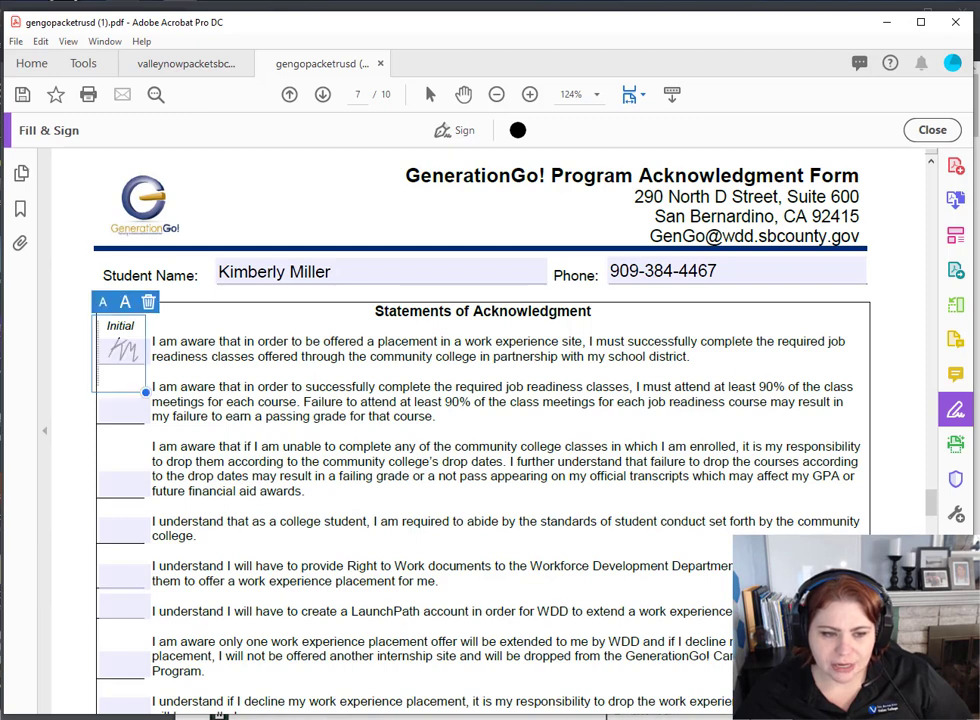
# - Add the saved KM initials to the second Initial box
pyautogui.click(462, 132)
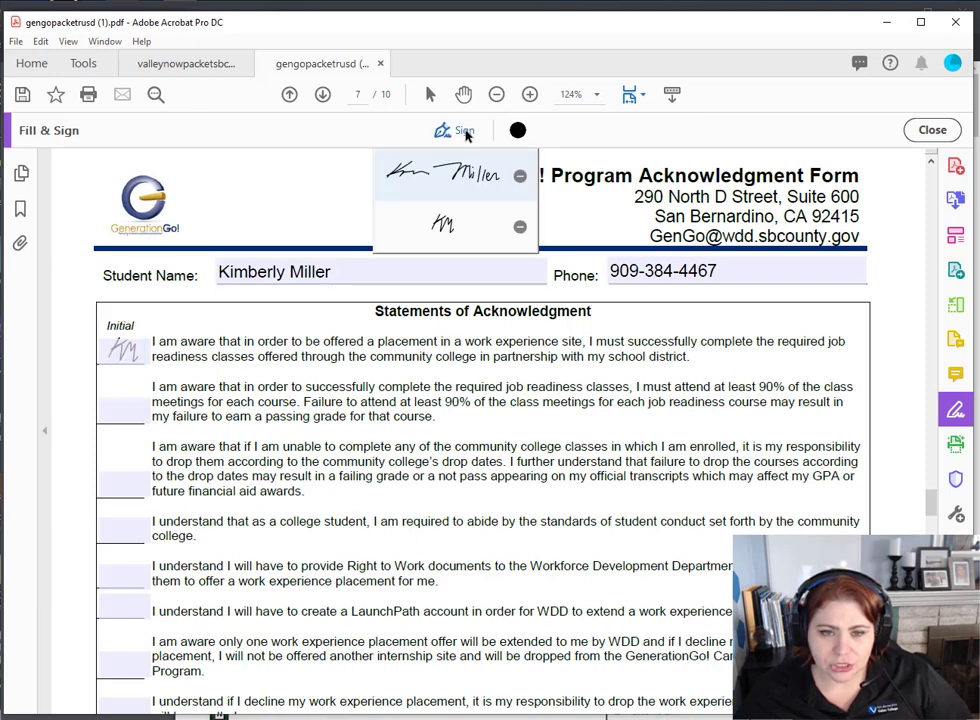
pyautogui.click(460, 245)
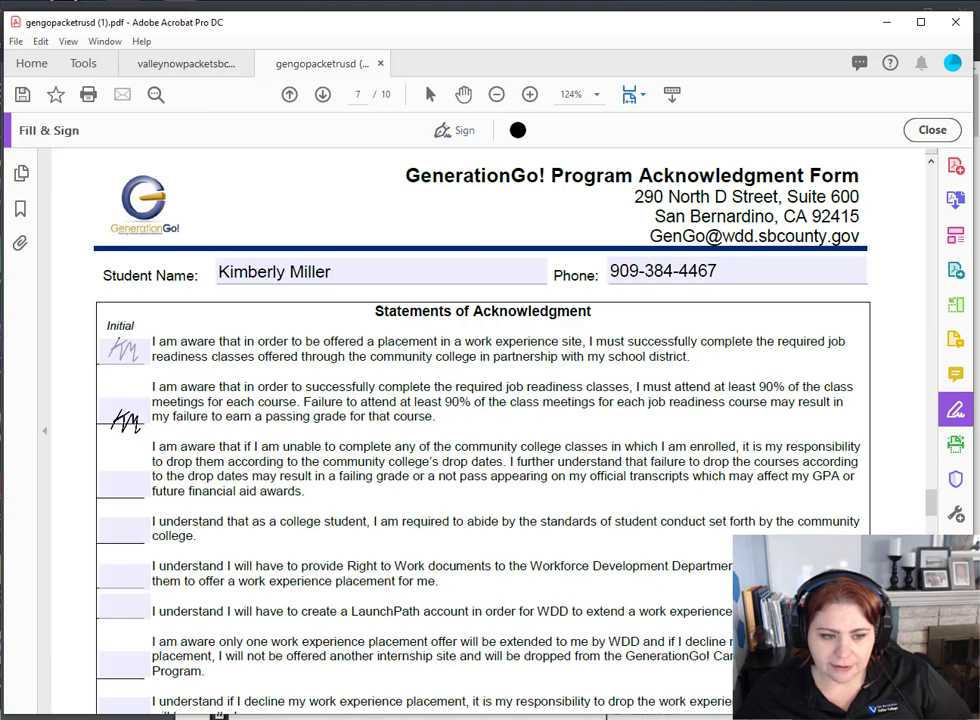
pyautogui.click(123, 412)
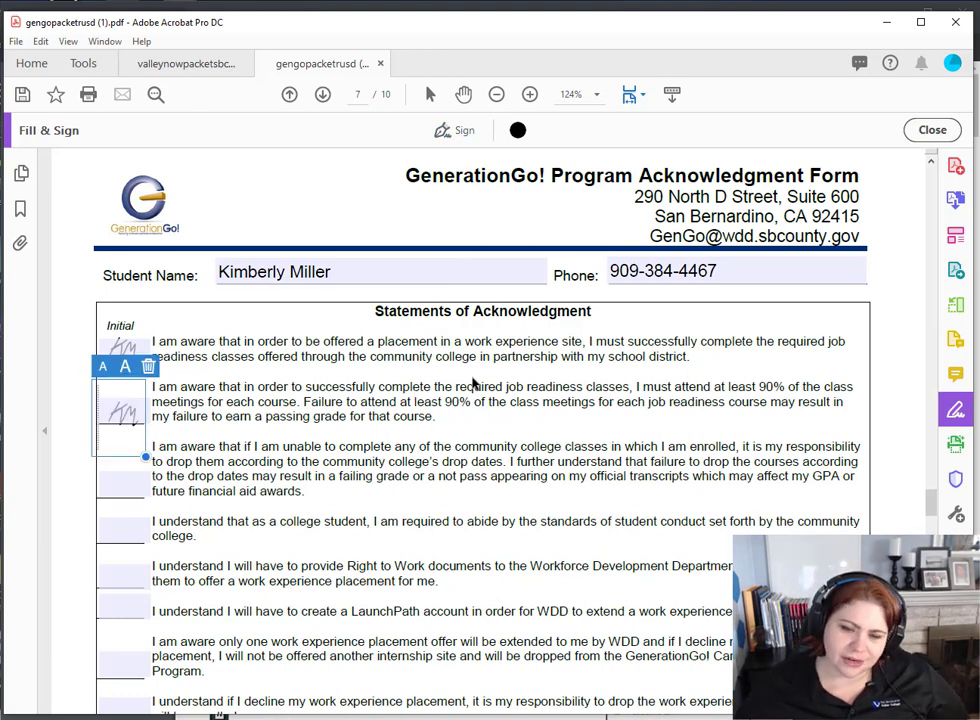
# - Scroll down to page 8's acknowledgment signature section, prefilled with the student's name and 4/17/20
pyautogui.scroll(-2, 472, 380)
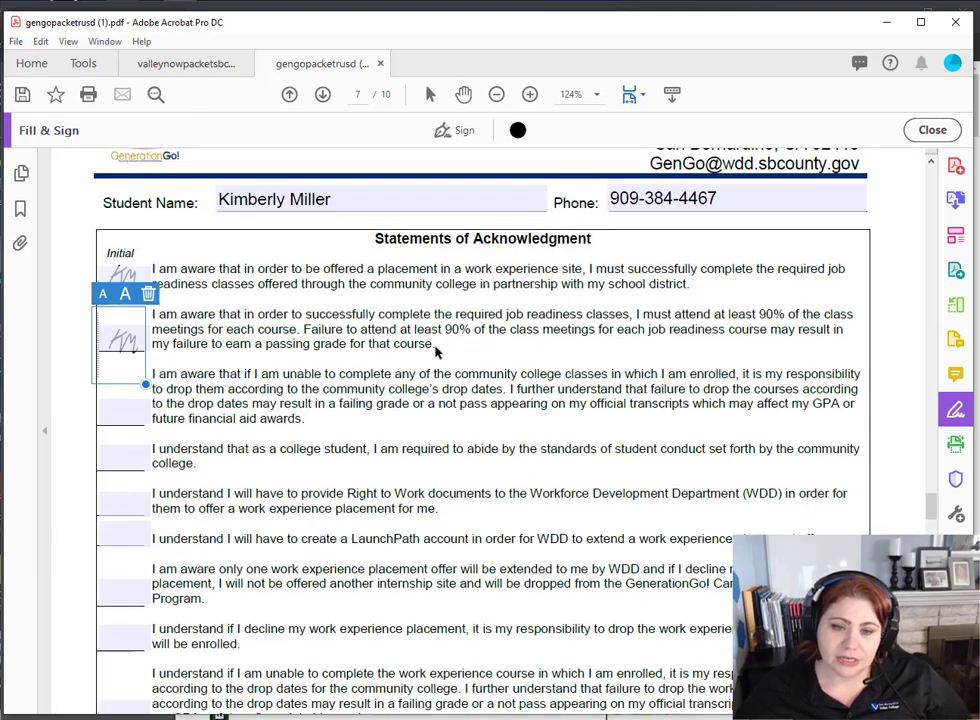
pyautogui.scroll(-10, 436, 351)
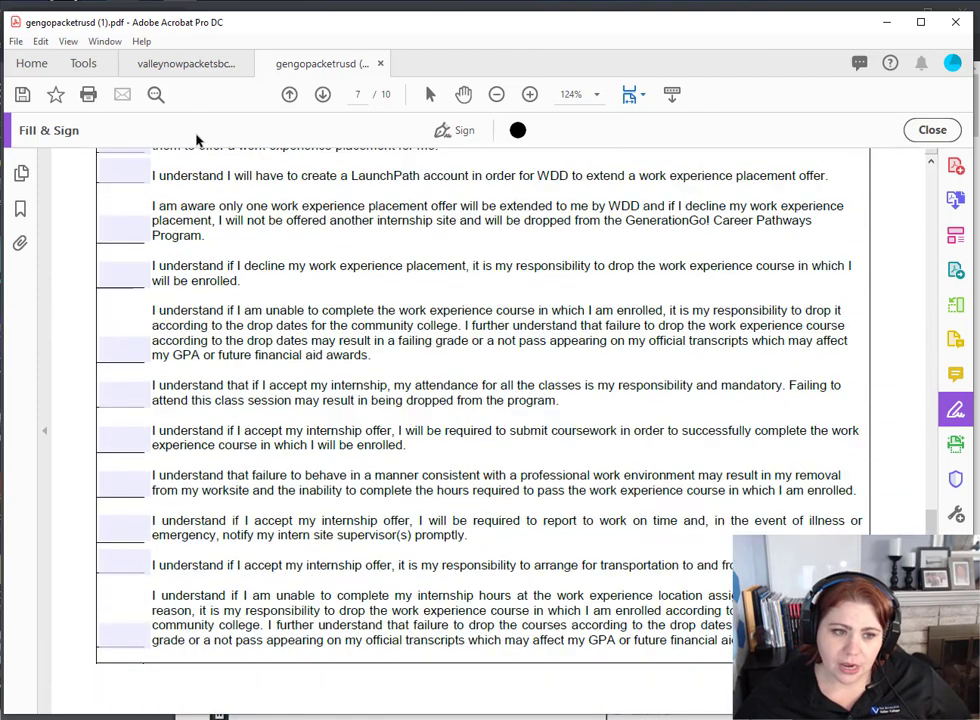
pyautogui.scroll(-4, 155, 485)
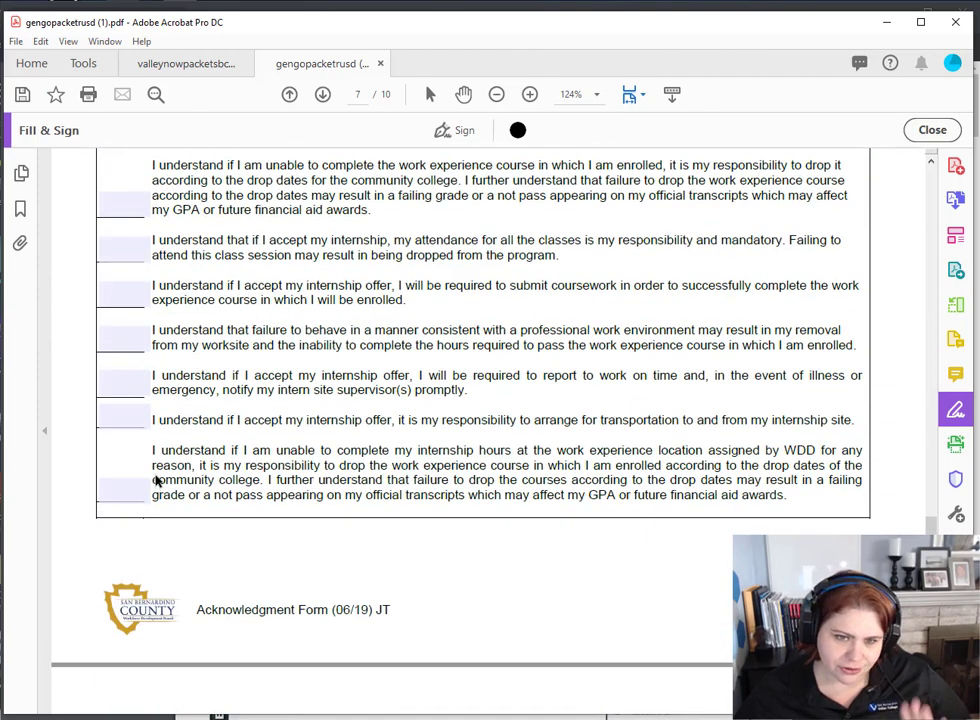
pyautogui.scroll(-2, 162, 472)
pyautogui.scroll(-2, 168, 465)
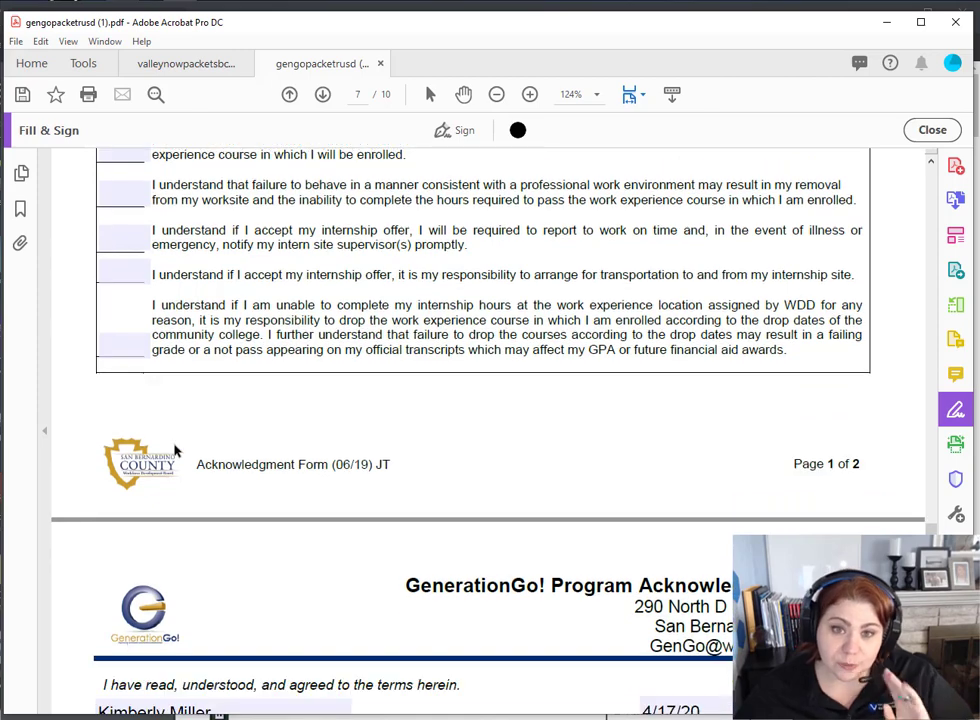
pyautogui.scroll(-7, 240, 420)
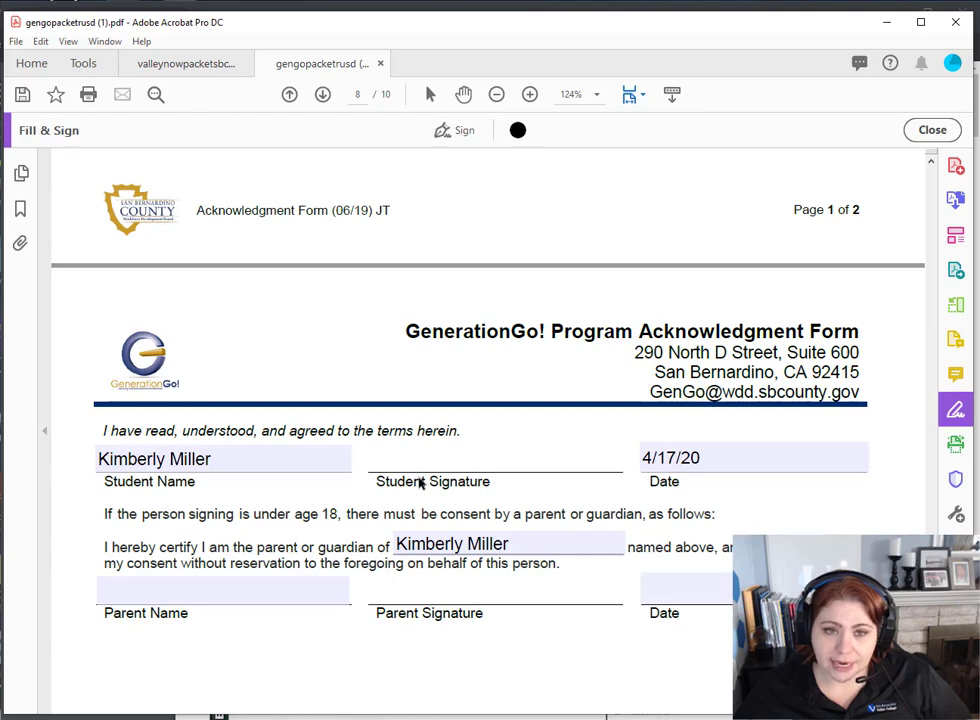
# - Place the saved student signature on page 8's Student Signature line
pyautogui.click(455, 133)
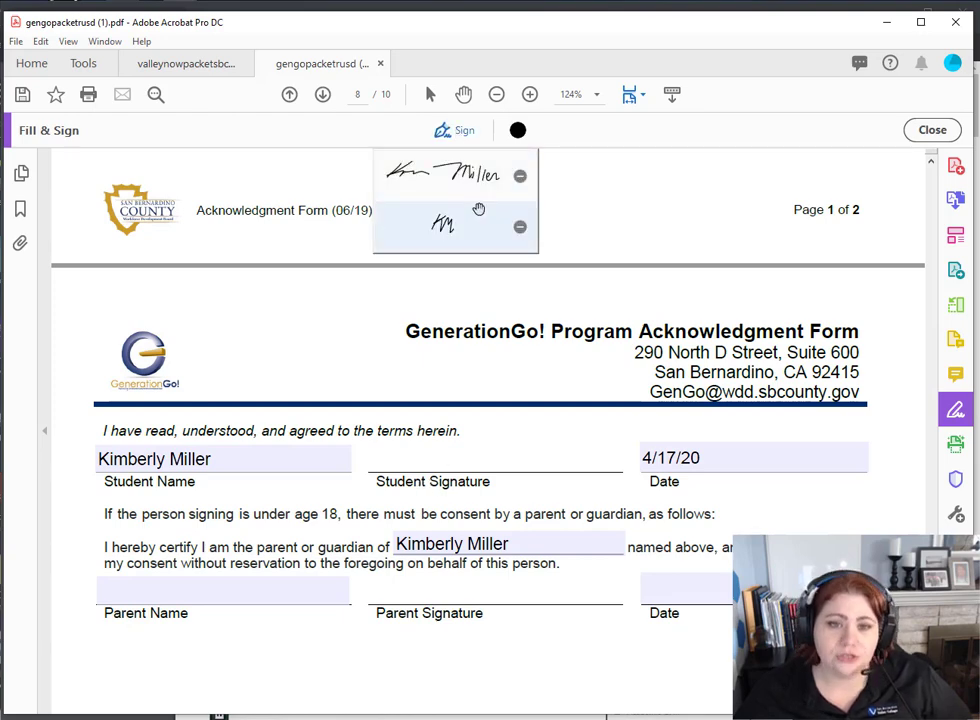
pyautogui.click(445, 170)
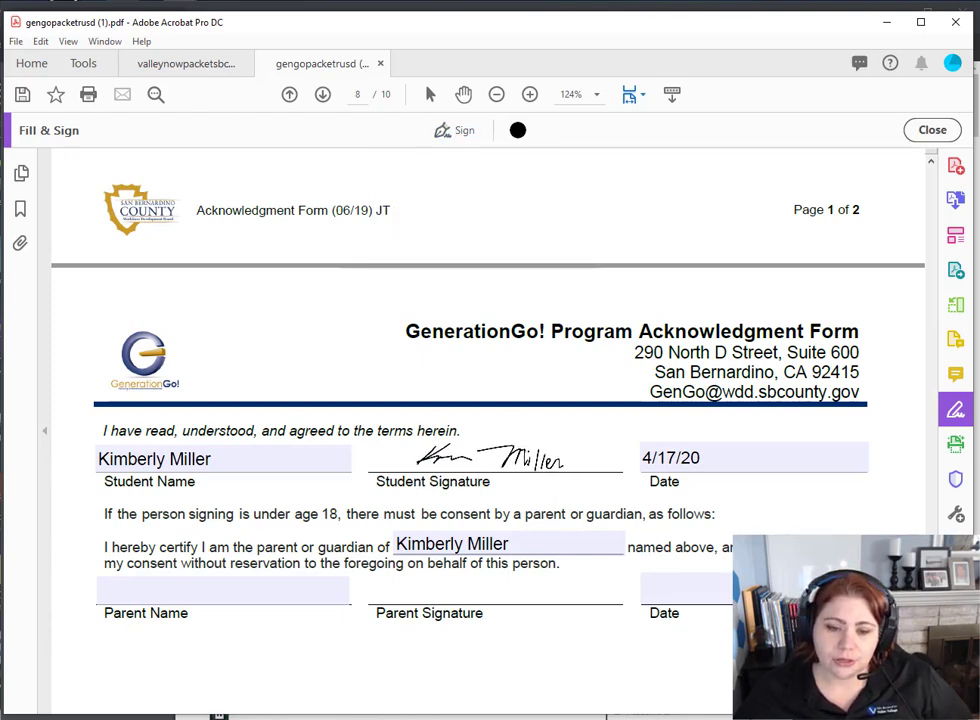
pyautogui.click(480, 458)
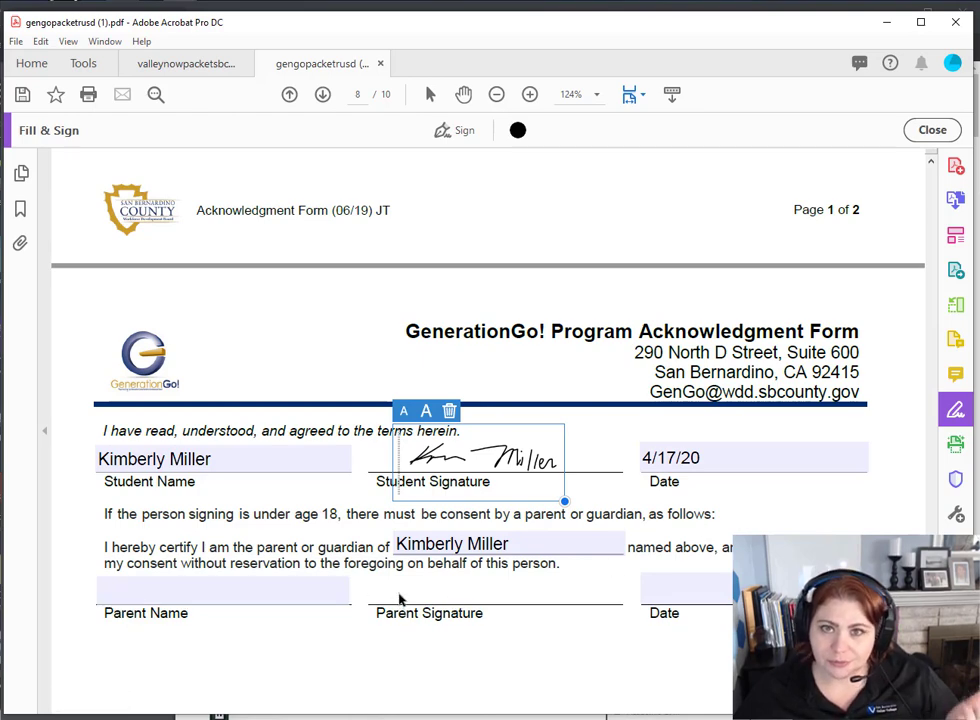
pyautogui.scroll(-4, 368, 450)
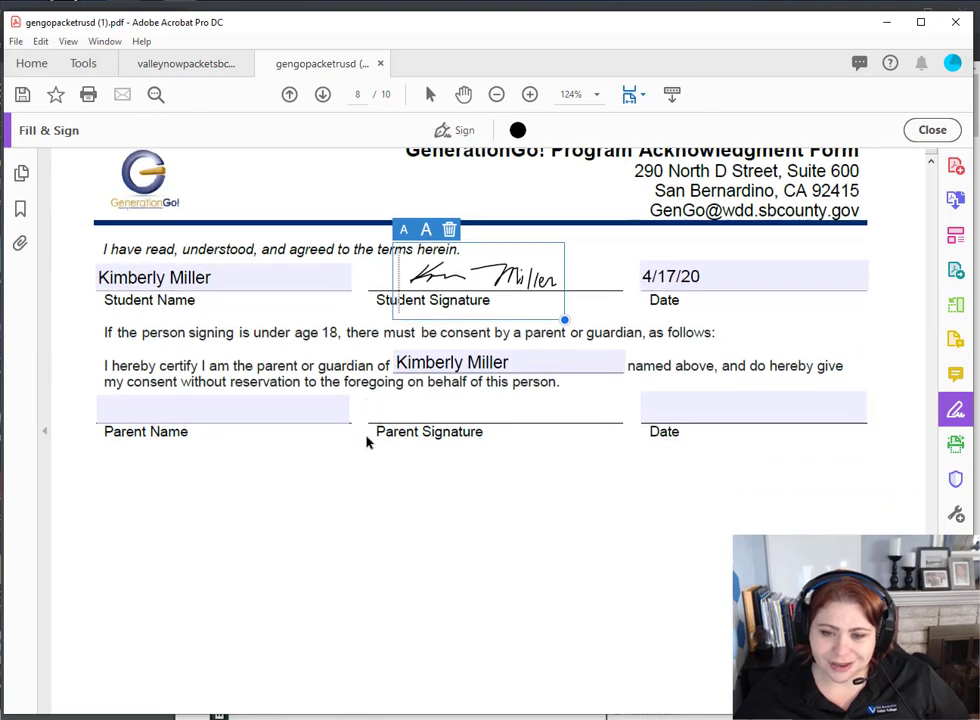
# - Scroll through Spanish pages 9 and 10, then jump back to page 1's petition
pyautogui.scroll(-15, 370, 450)
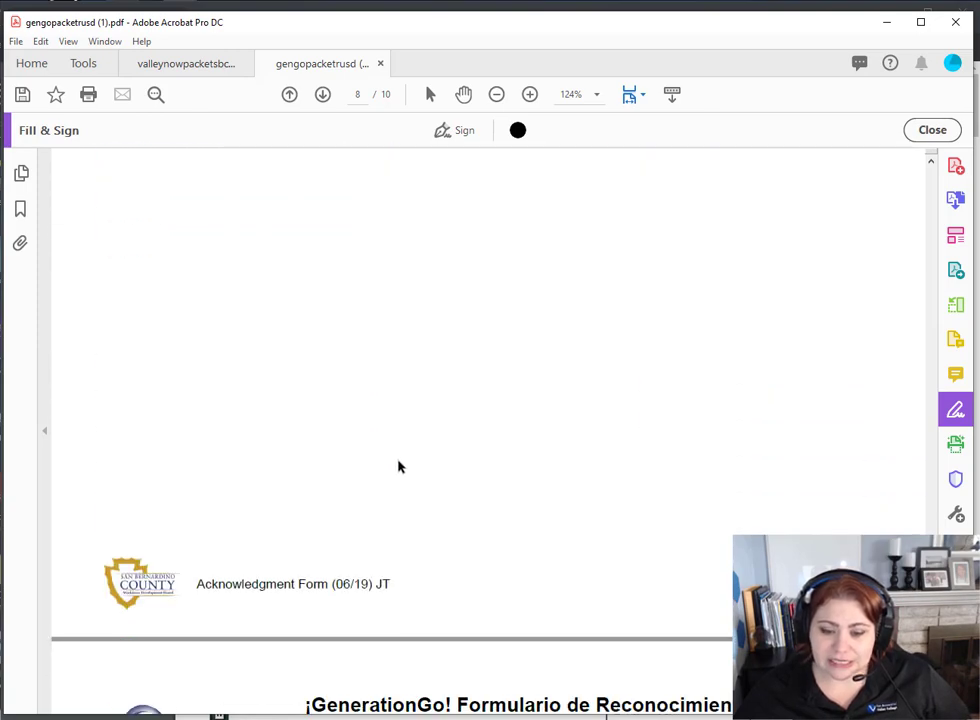
pyautogui.scroll(-5, 403, 463)
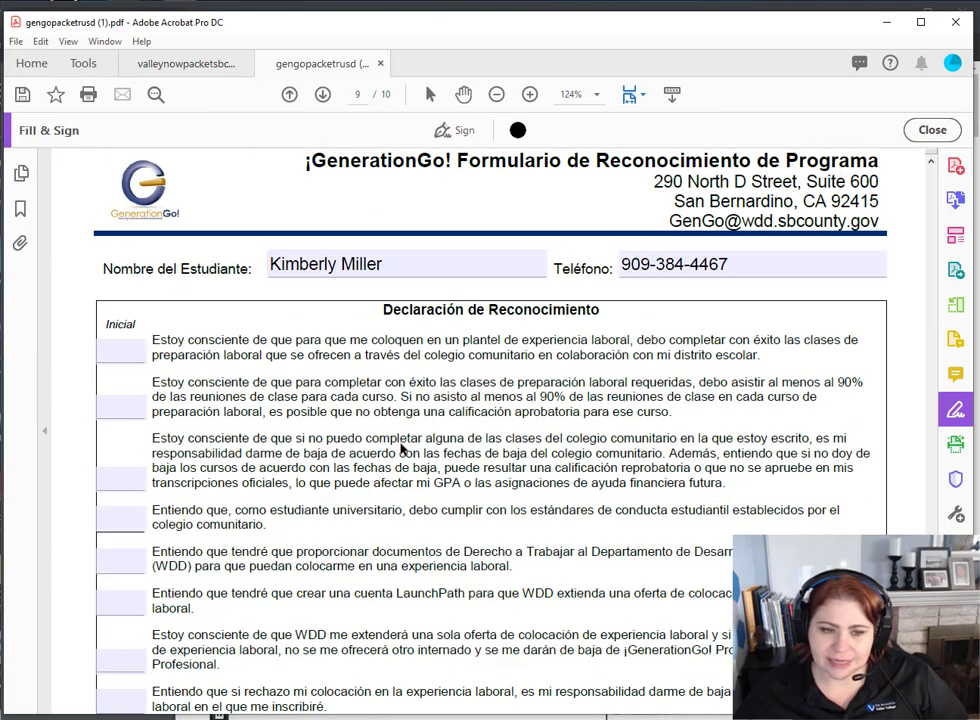
pyautogui.scroll(-3, 234, 562)
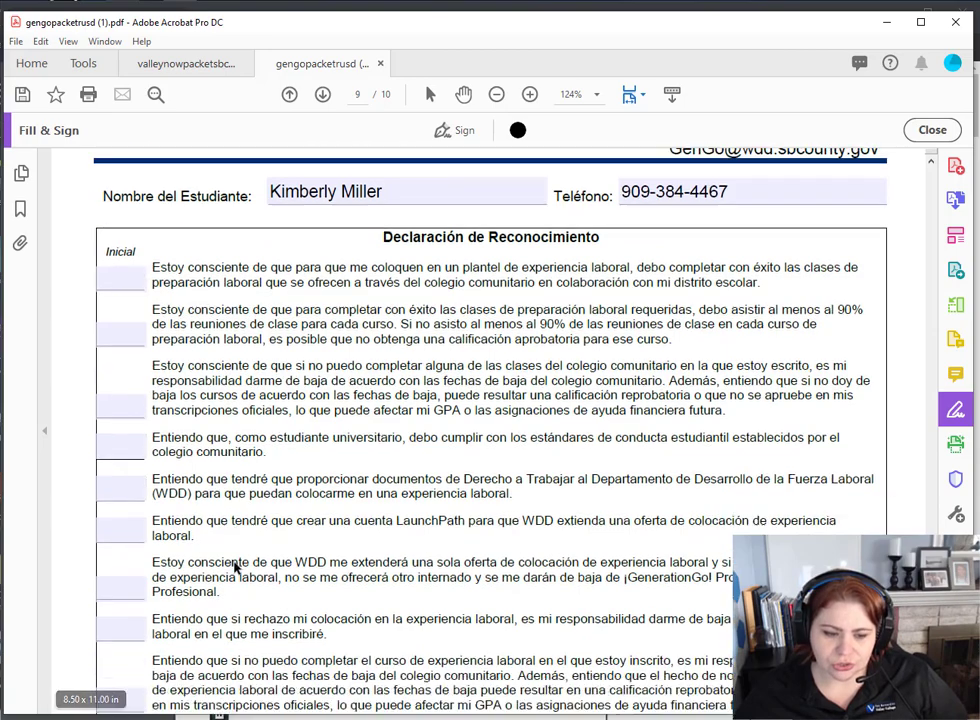
pyautogui.scroll(-11, 236, 566)
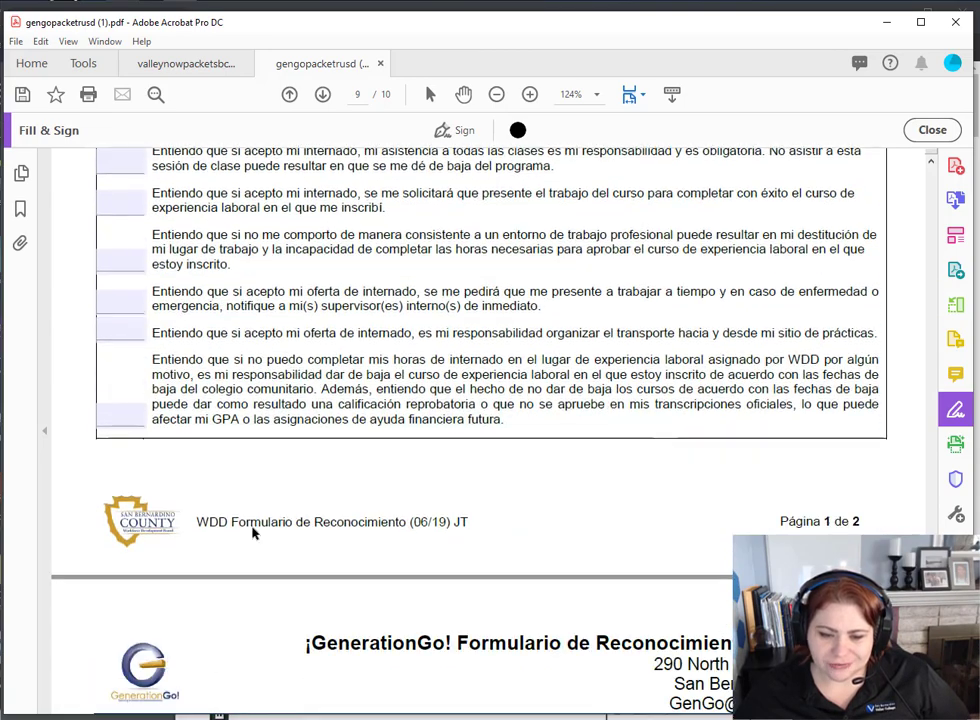
pyautogui.scroll(-2, 540, 451)
pyautogui.scroll(-2, 500, 500)
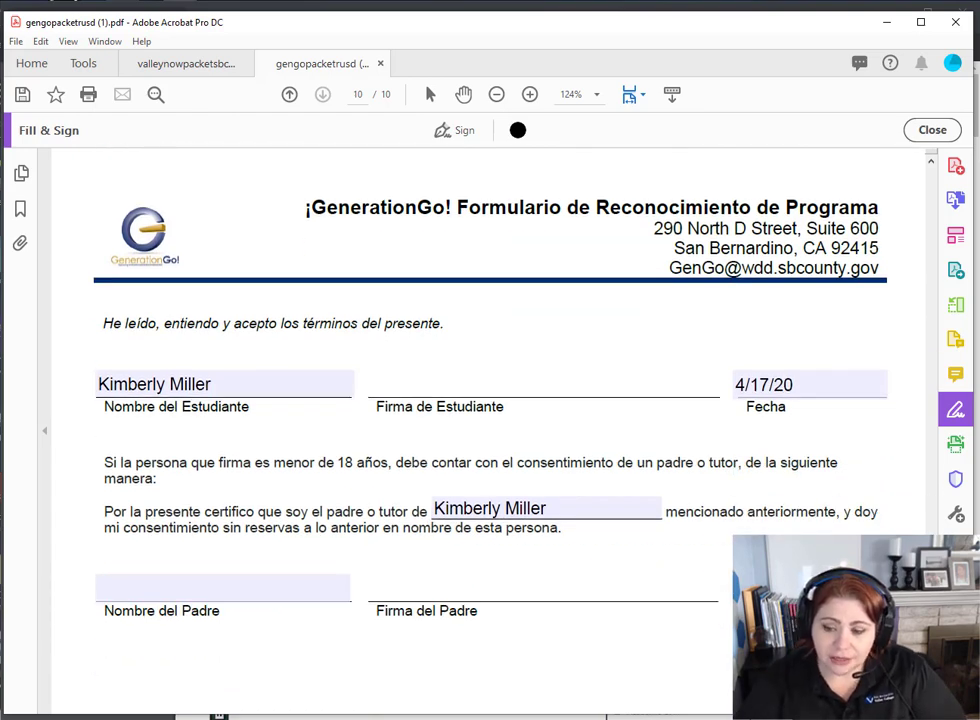
pyautogui.moveTo(930, 640); pyautogui.dragTo(924, 168)
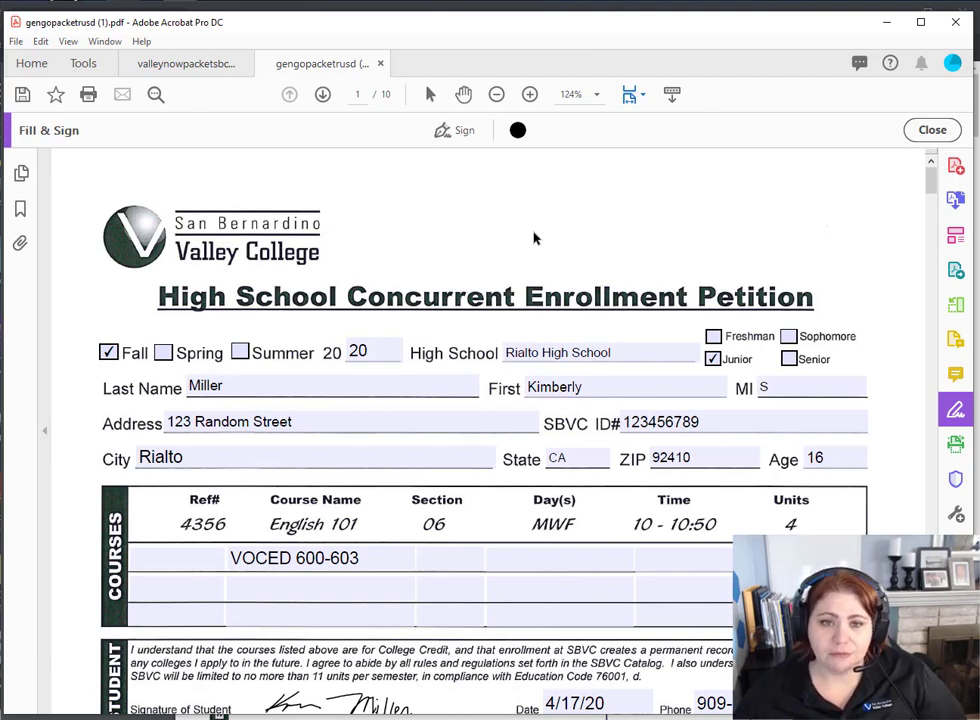
# - Delete the saved student signature, then draw and apply a new Parent signature
pyautogui.click(455, 132)
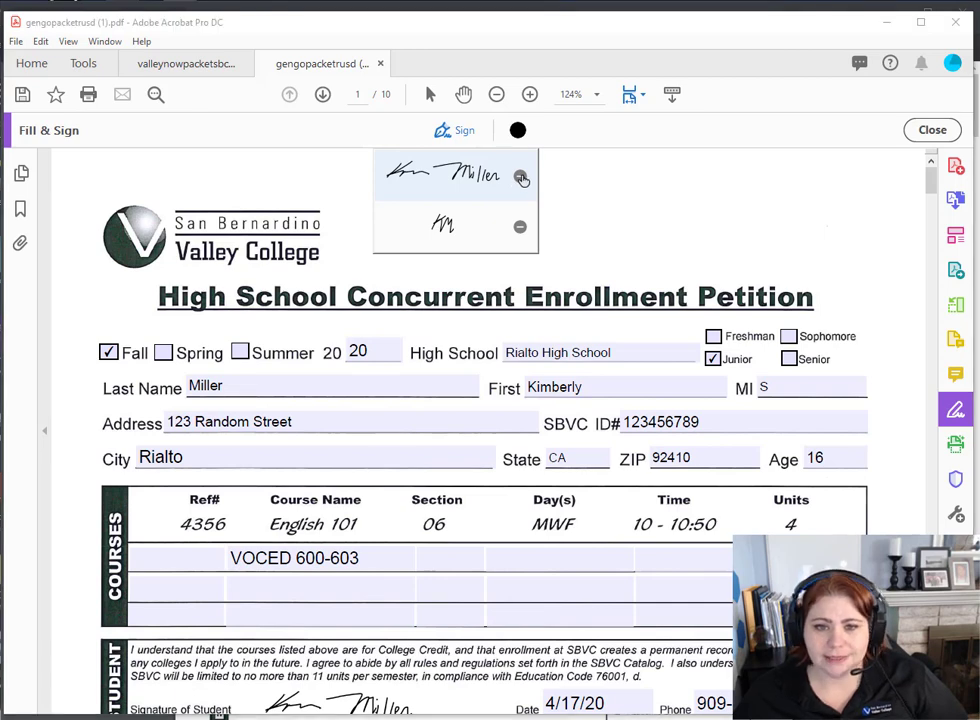
pyautogui.click(521, 178)
pyautogui.click(472, 177)
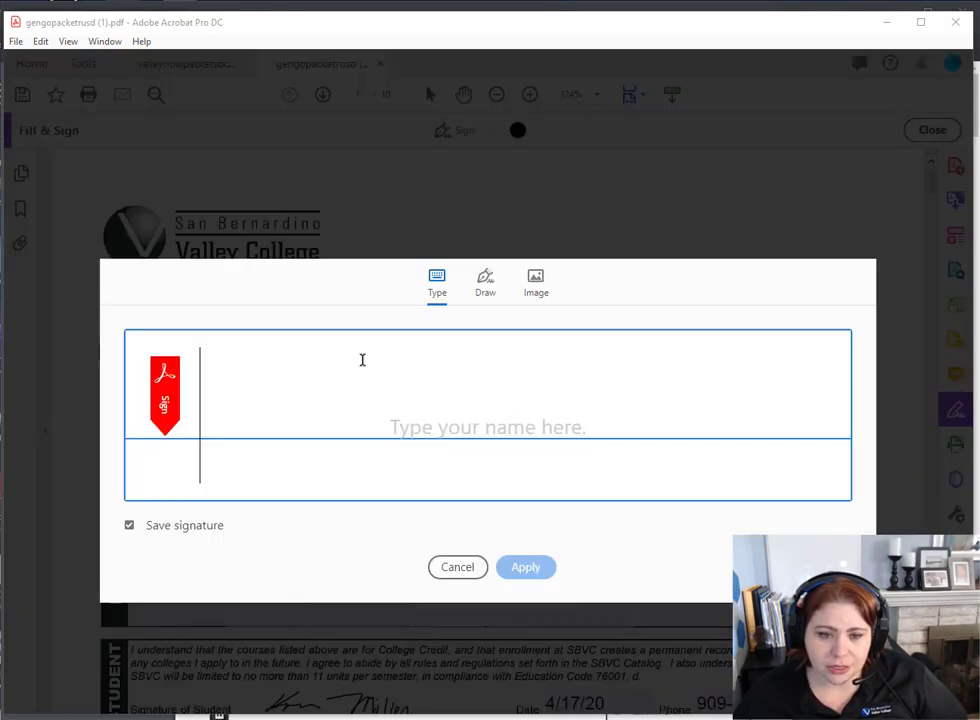
pyautogui.click(485, 300)
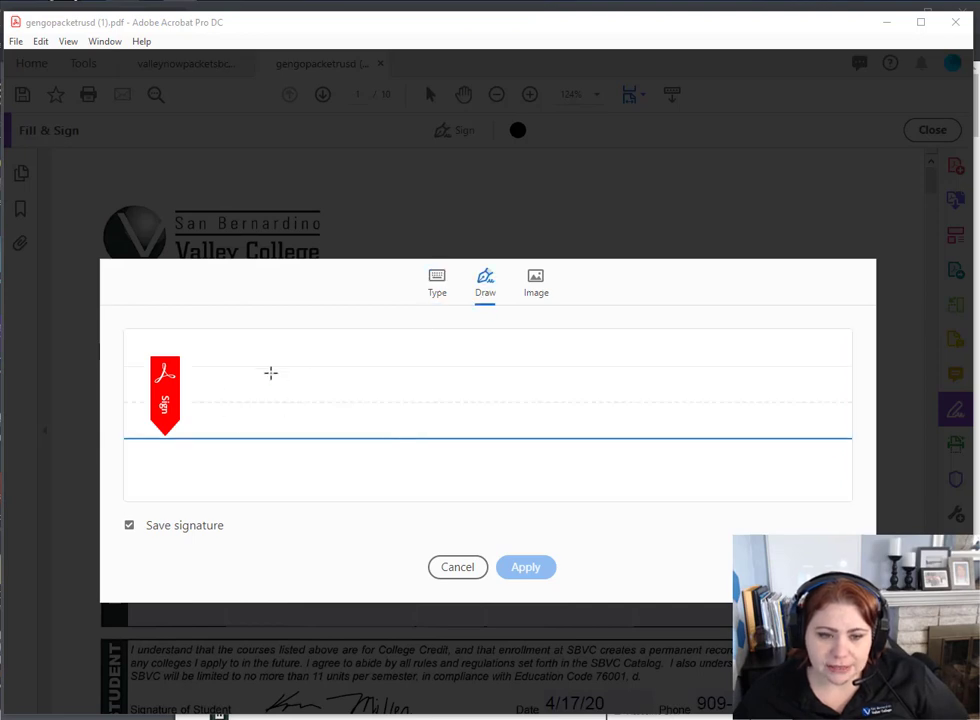
pyautogui.moveTo(273, 376)
pyautogui.mouseDown()
pyautogui.moveTo(230, 445)
pyautogui.moveTo(282, 378)
pyautogui.moveTo(243, 410)
pyautogui.moveTo(357, 411)
pyautogui.moveTo(396, 392)
pyautogui.moveTo(400, 427)
pyautogui.moveTo(412, 428)
pyautogui.moveTo(420, 401)
pyautogui.mouseUp()
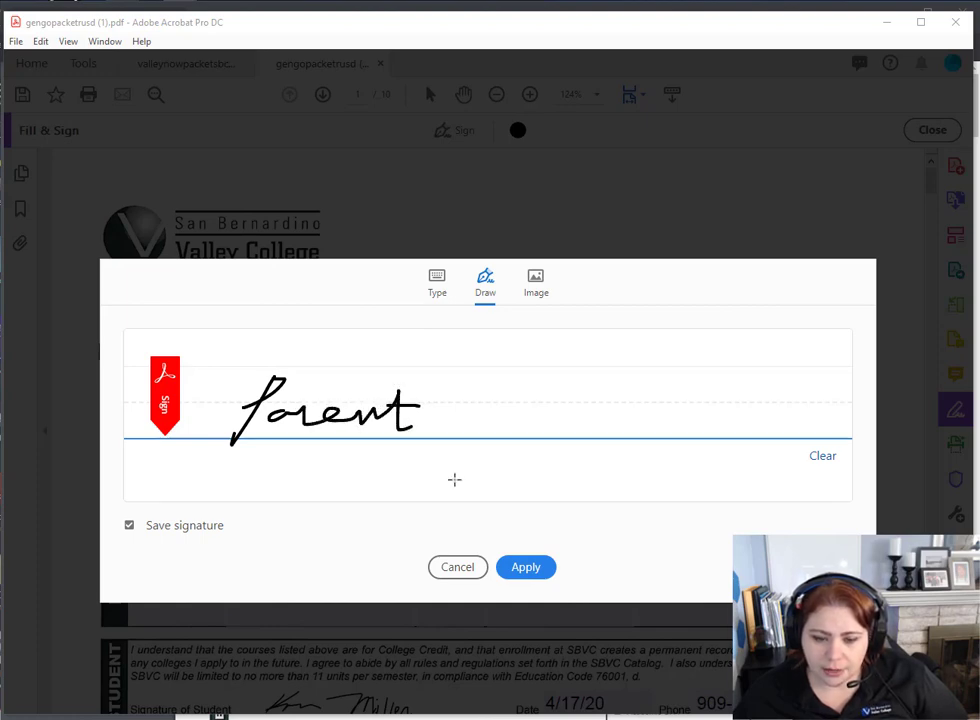
pyautogui.click(530, 570)
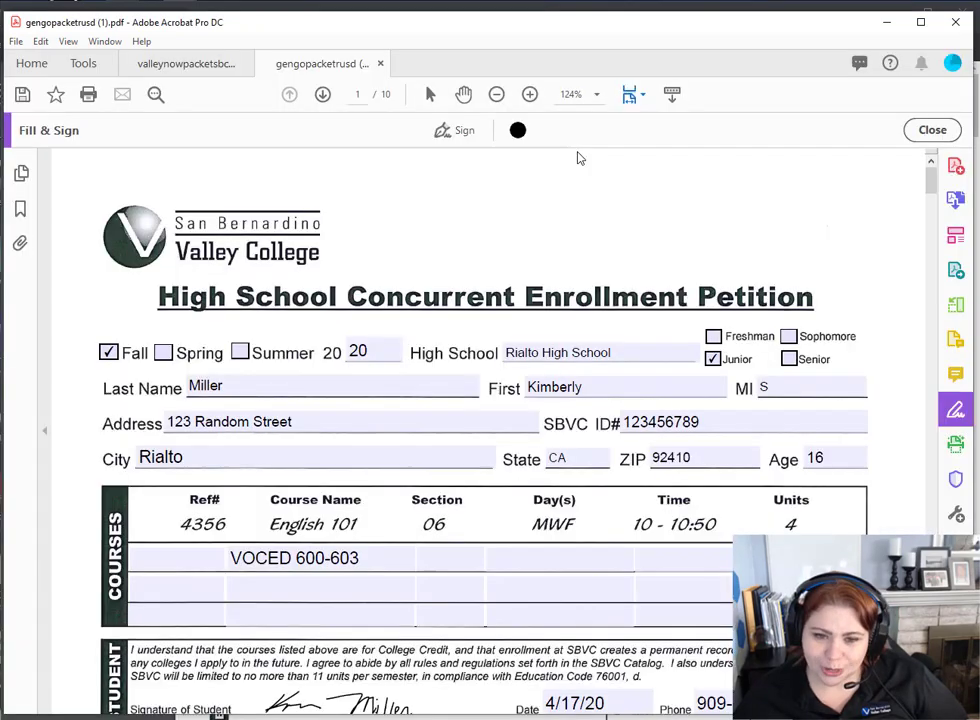
# - Place the drawn Parent signature on page 1's Parent/Legal Guardian line
pyautogui.scroll(-3, 410, 430)
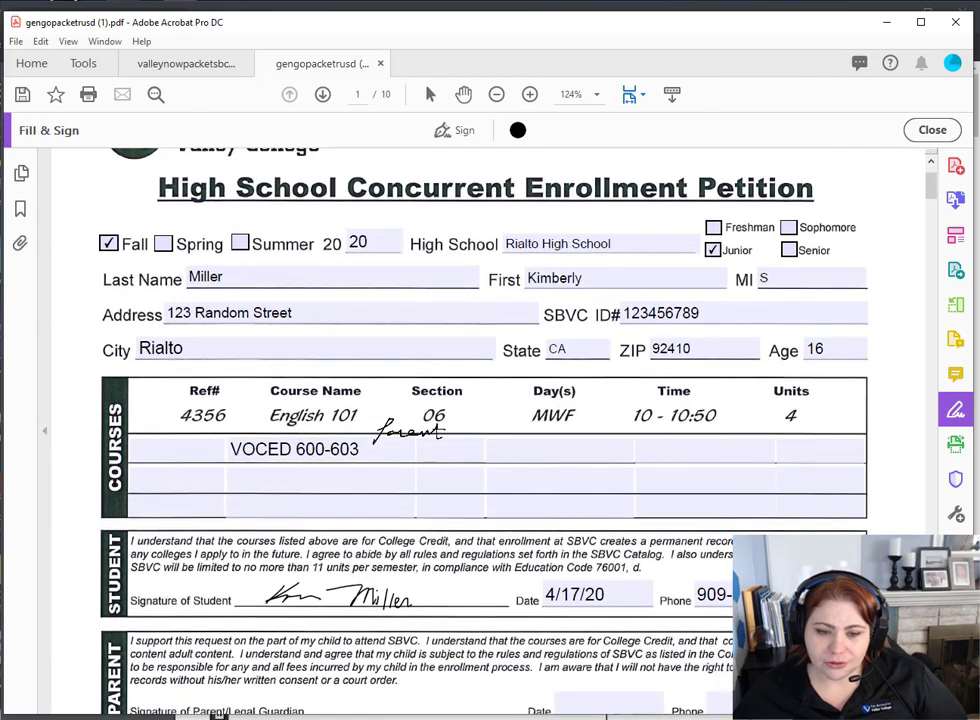
pyautogui.scroll(-4, 408, 430)
pyautogui.scroll(-2, 405, 440)
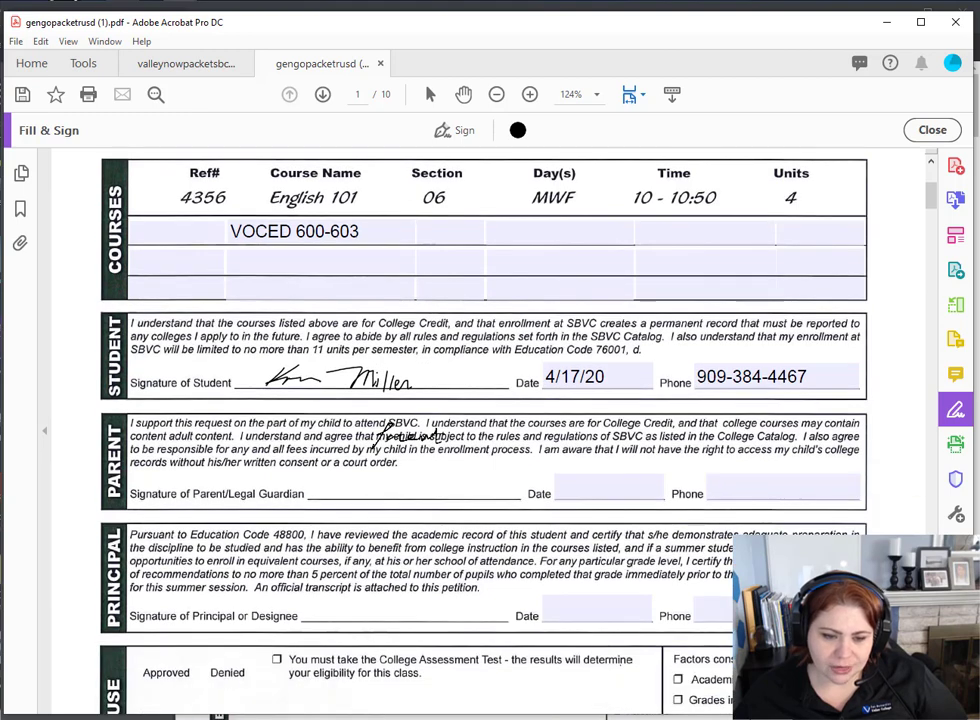
pyautogui.click(365, 489)
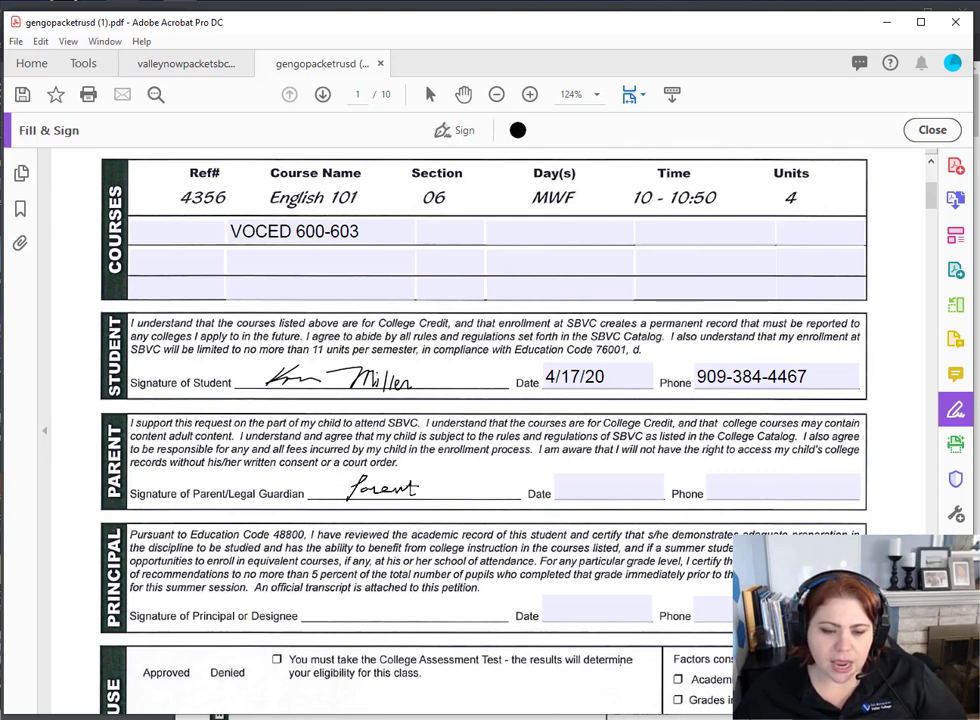
pyautogui.click(380, 487)
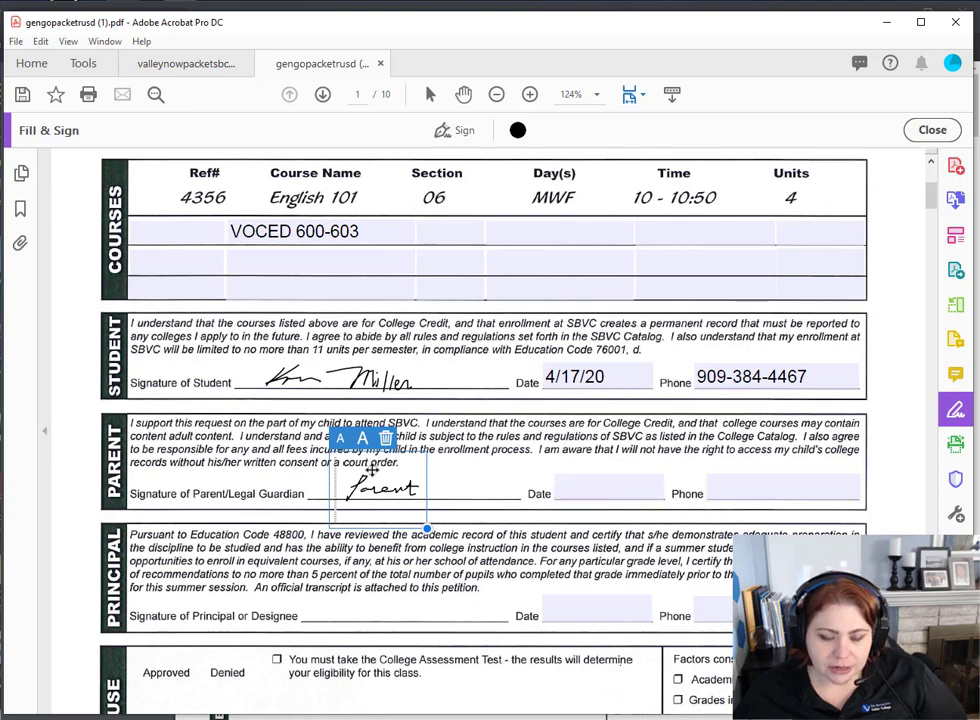
# - Enter 4/17/20 as the parent's date and fill in the parent's phone number
pyautogui.click(580, 486)
pyautogui.write('4/')
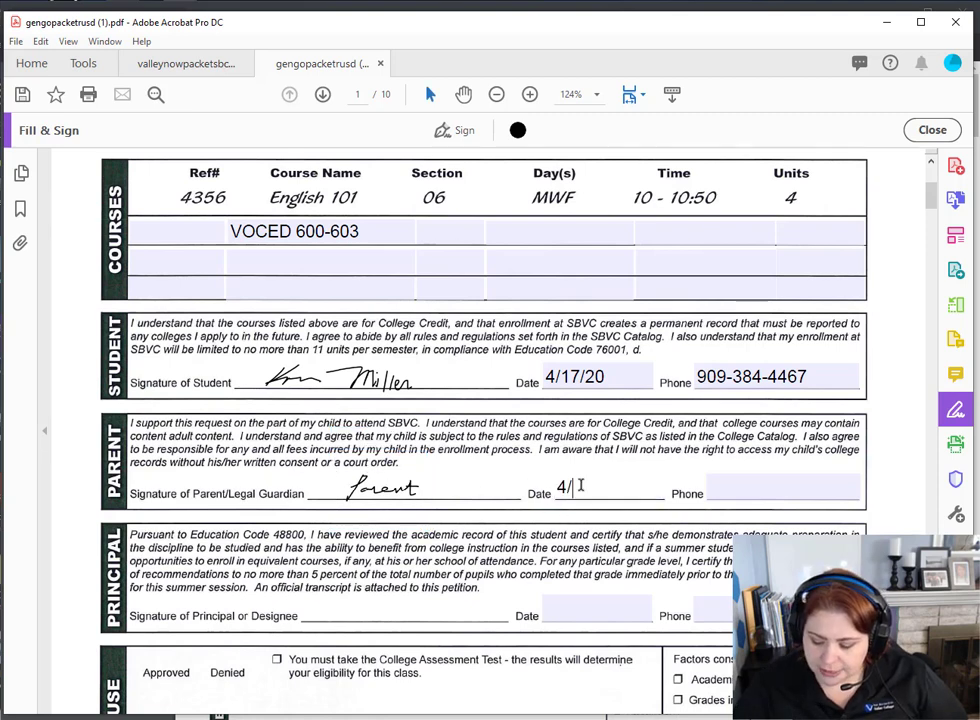
pyautogui.write('17/20')
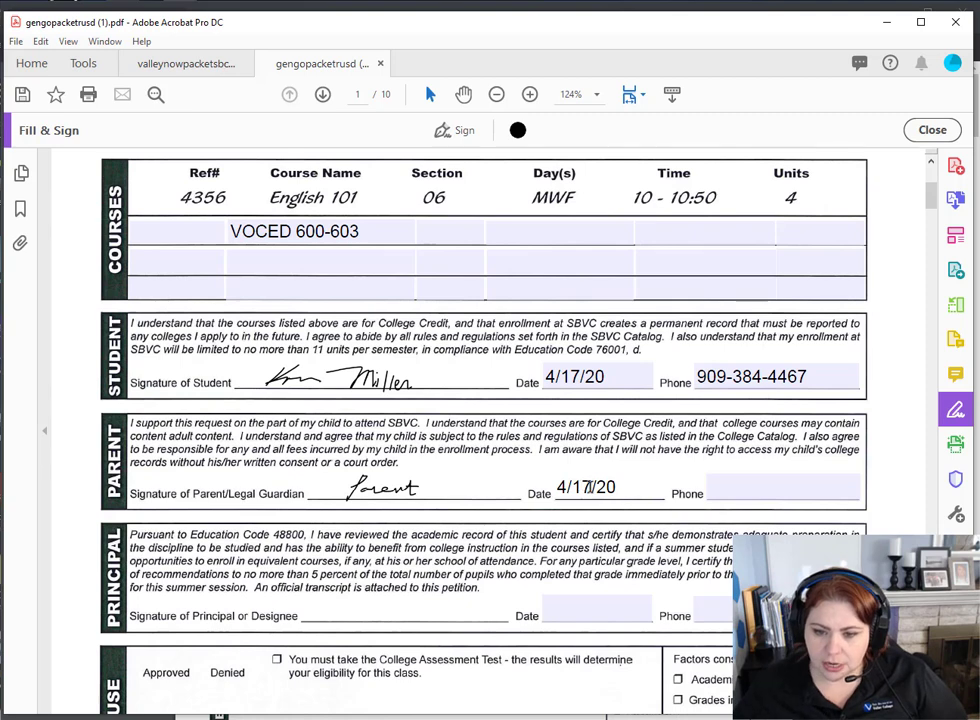
pyautogui.click(752, 484)
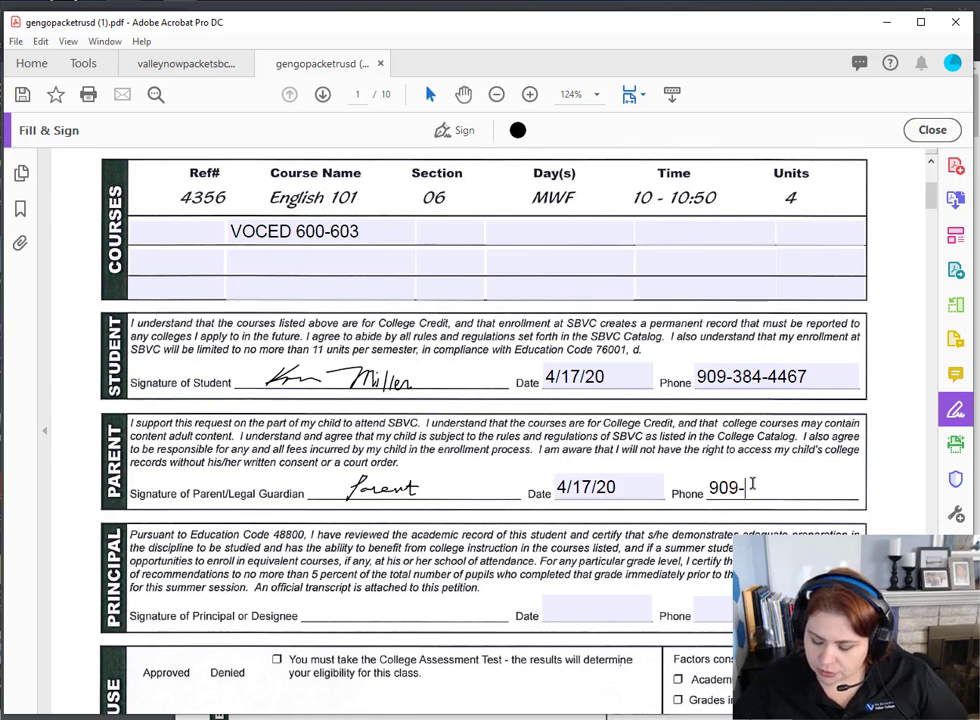
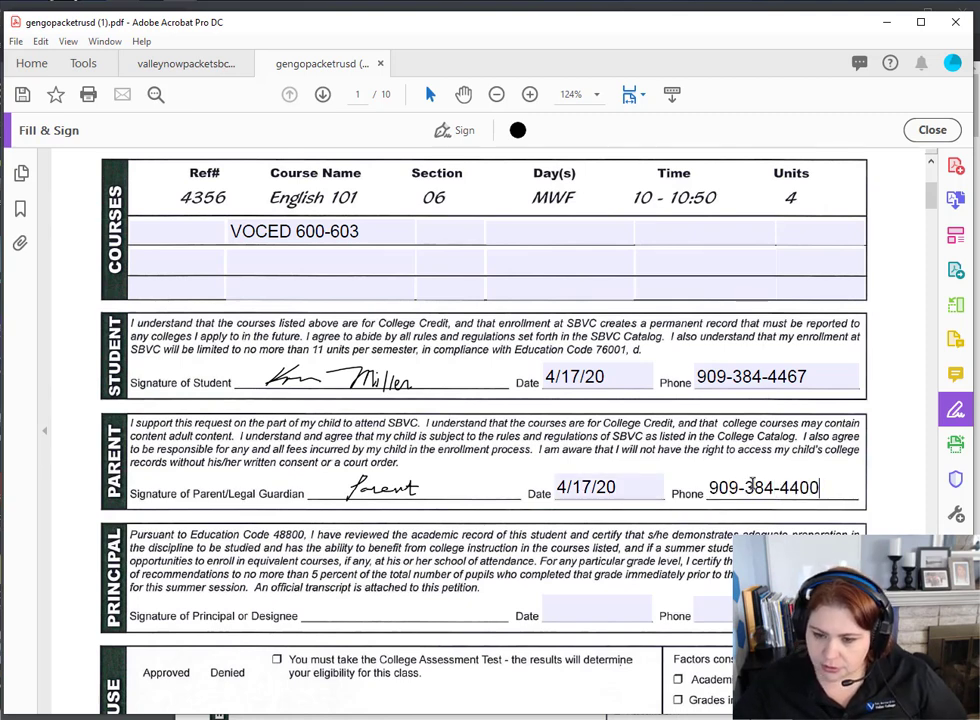
pyautogui.scroll(-5, 600, 495)
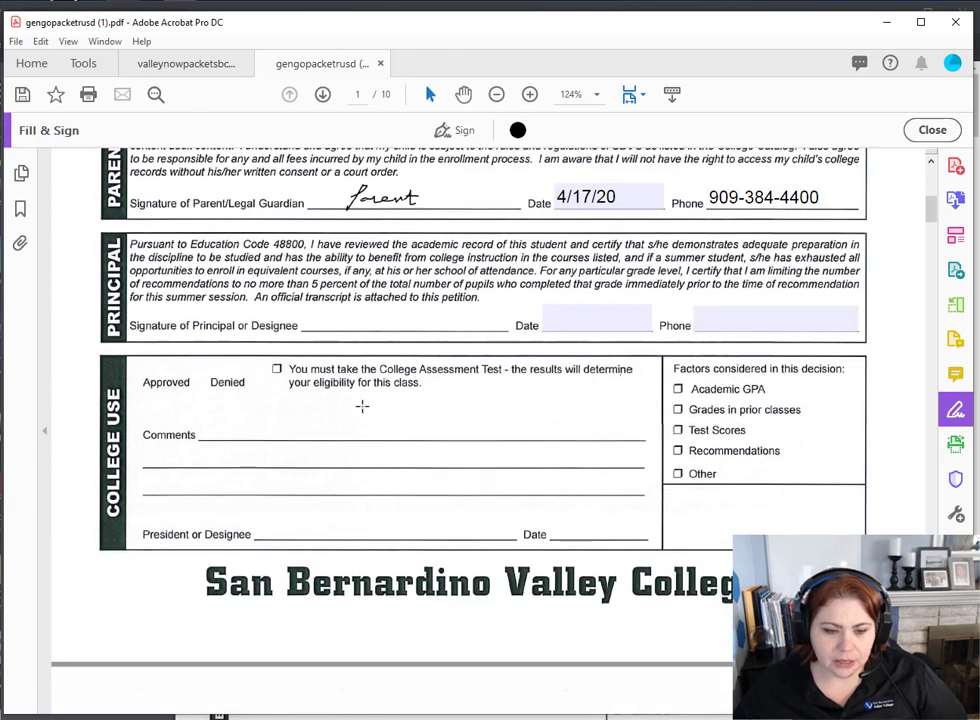
# - Scroll to page 3 and sign the emergency card's Parent Signature line with the Parent signature
pyautogui.scroll(-3, 360, 400)
pyautogui.scroll(-10, 362, 399)
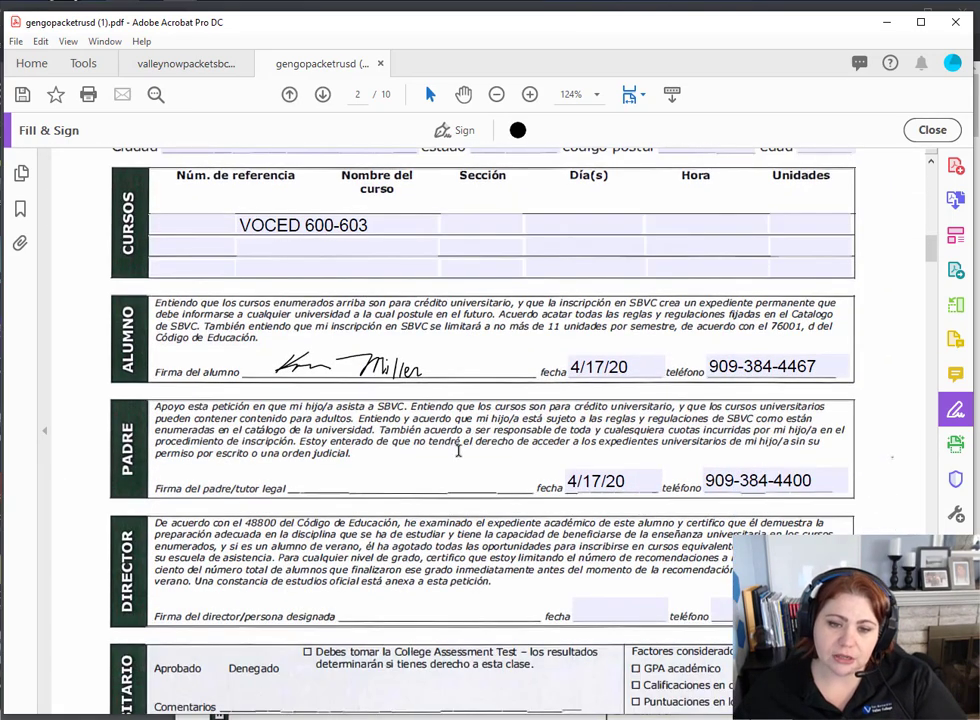
pyautogui.scroll(-1, 442, 464)
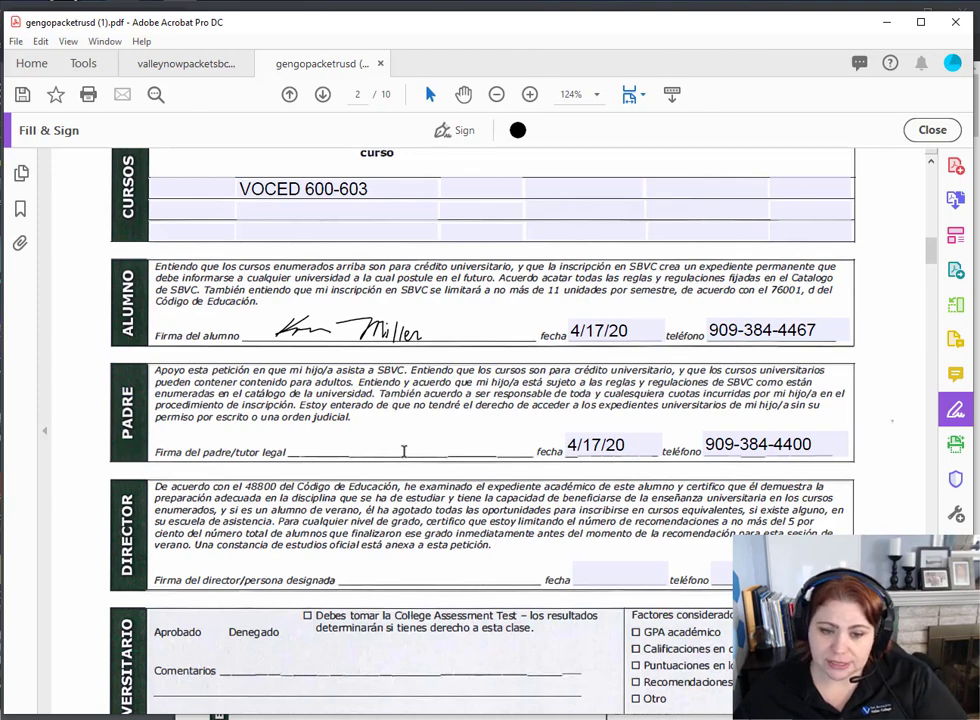
pyautogui.scroll(-20, 404, 451)
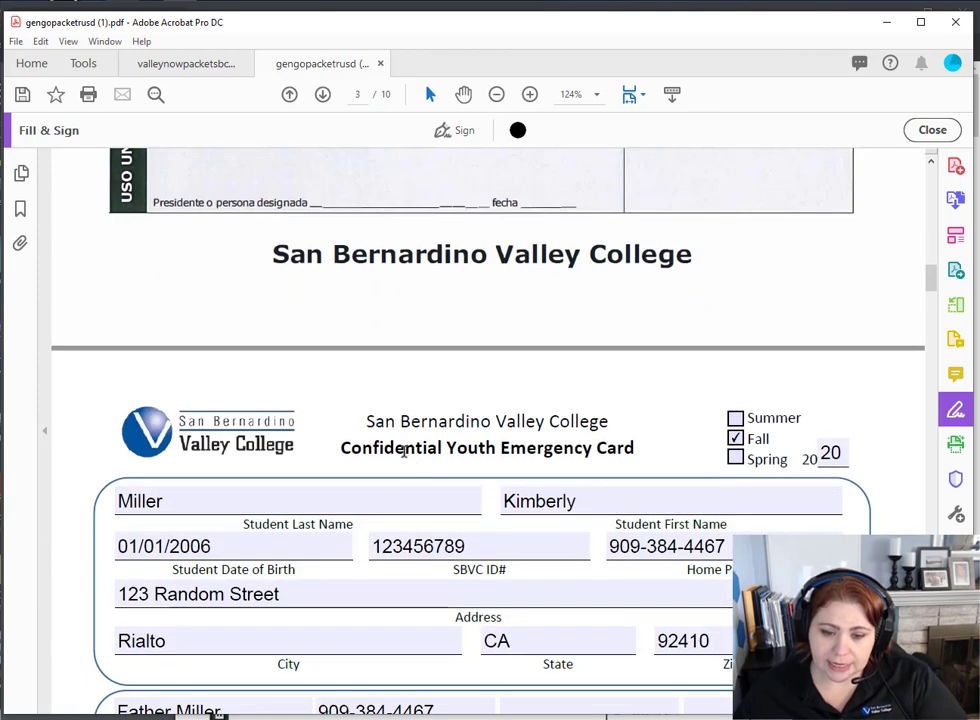
pyautogui.scroll(-5, 404, 451)
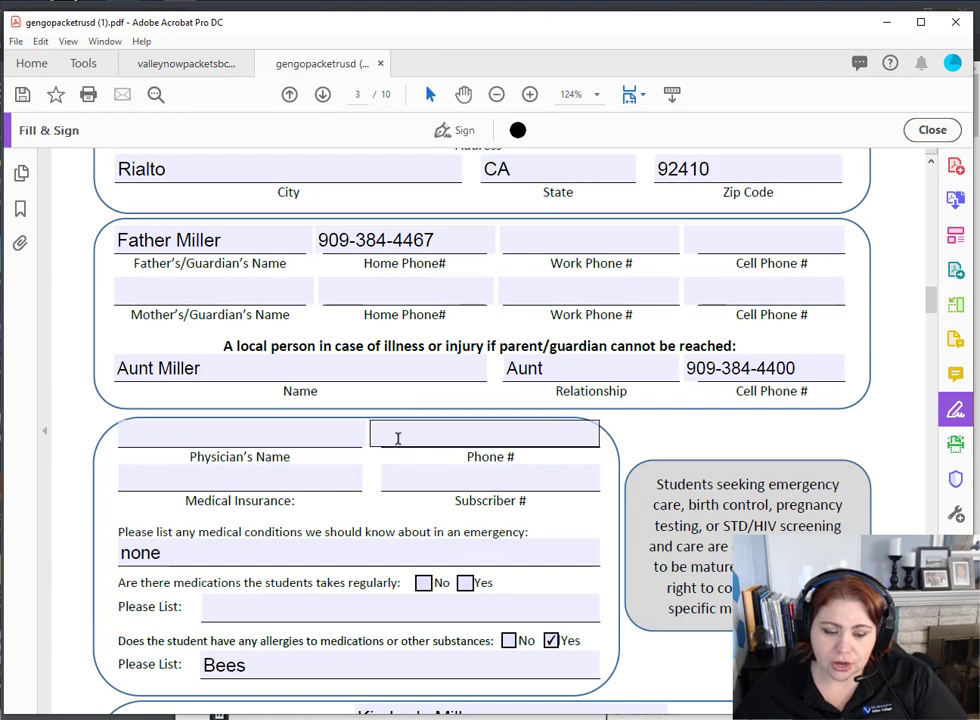
pyautogui.scroll(-4, 404, 451)
pyautogui.scroll(-3, 399, 437)
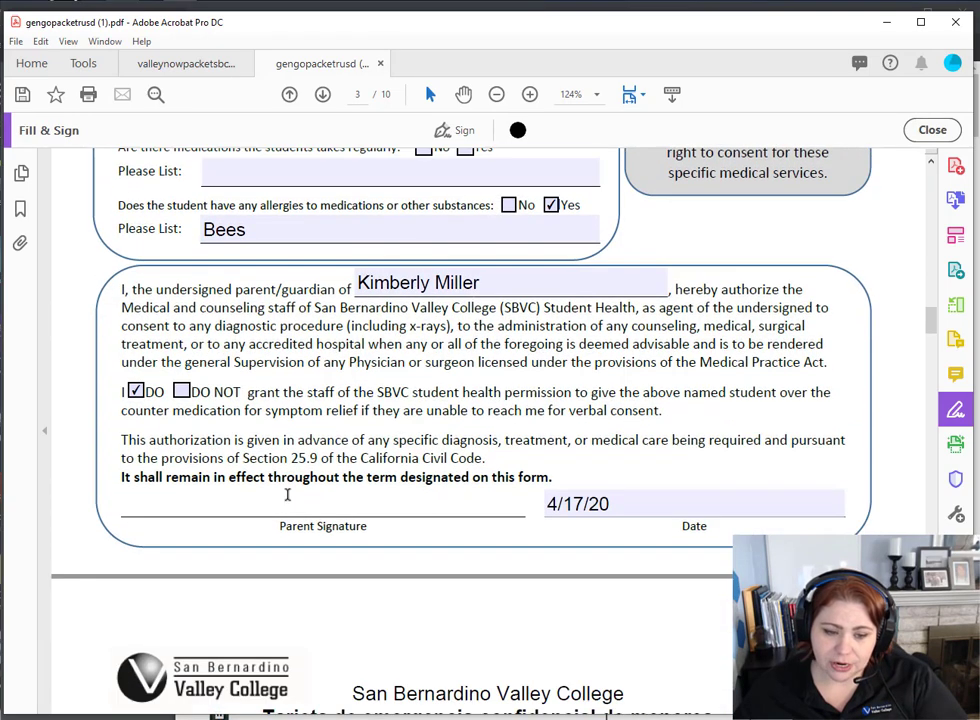
pyautogui.click(462, 130)
pyautogui.click(449, 176)
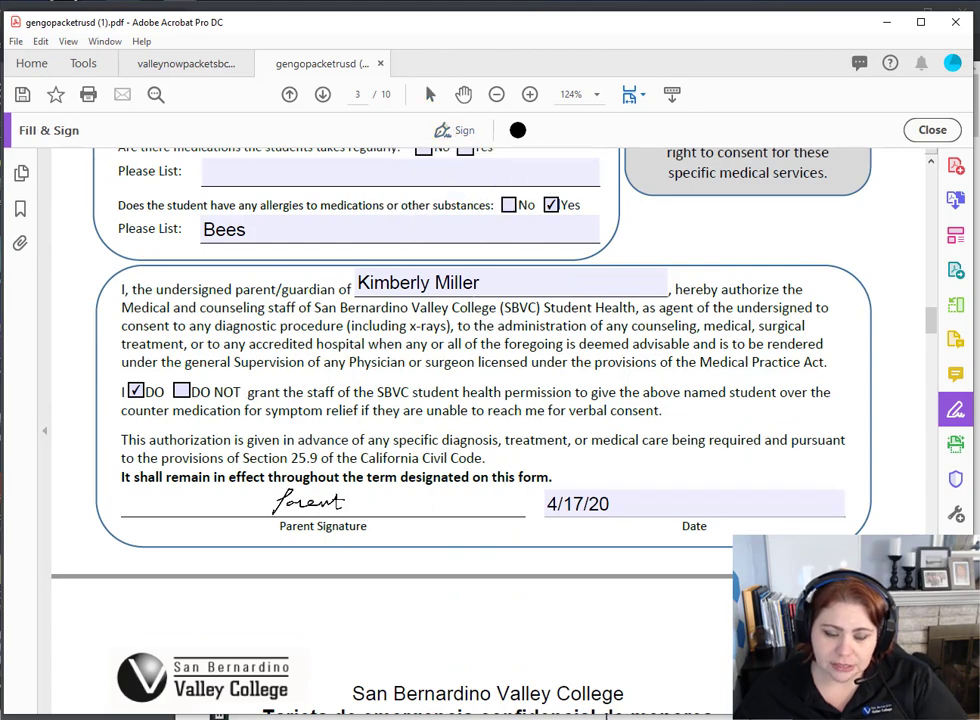
pyautogui.click(308, 502)
pyautogui.scroll(-10, 490, 494)
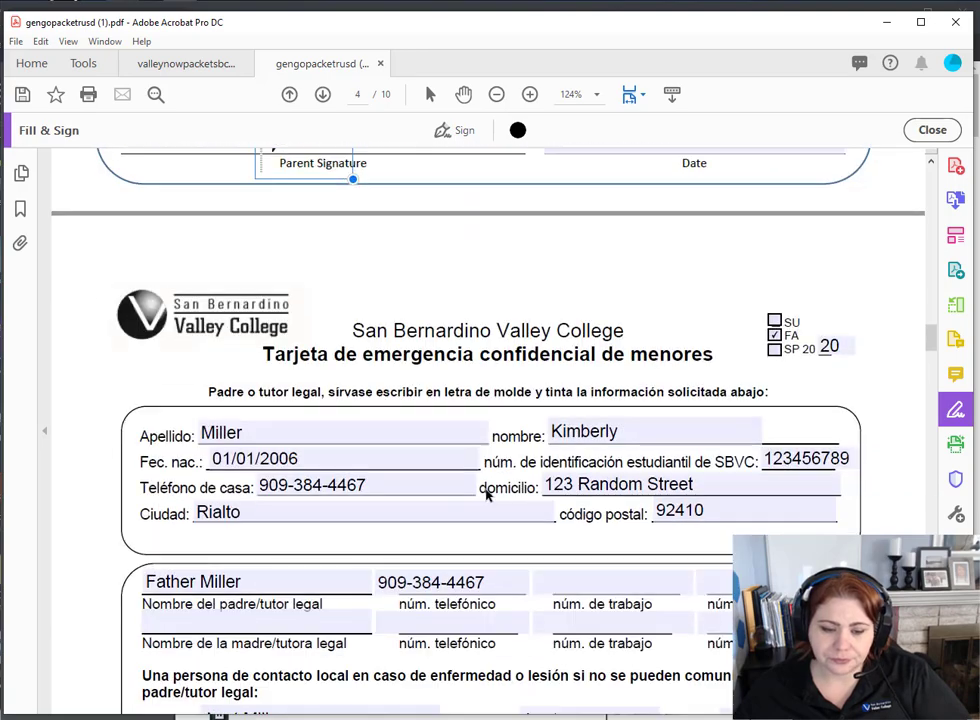
# - Scroll to page 6 and place the Parent signature on the media release's Parent Signature line
pyautogui.scroll(-10, 488, 494)
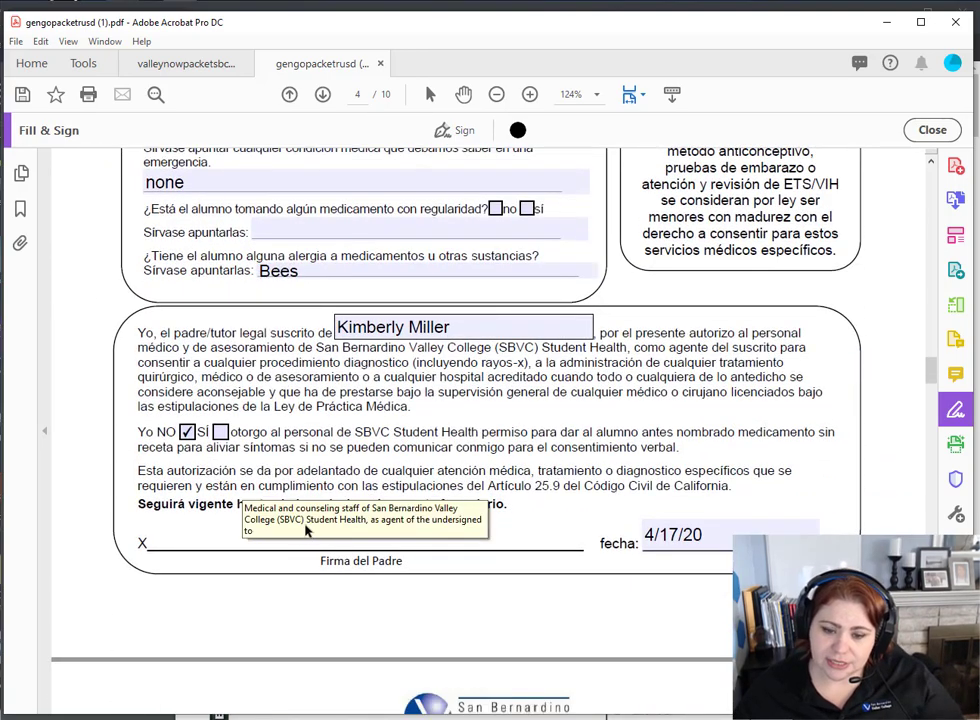
pyautogui.scroll(-13, 497, 420)
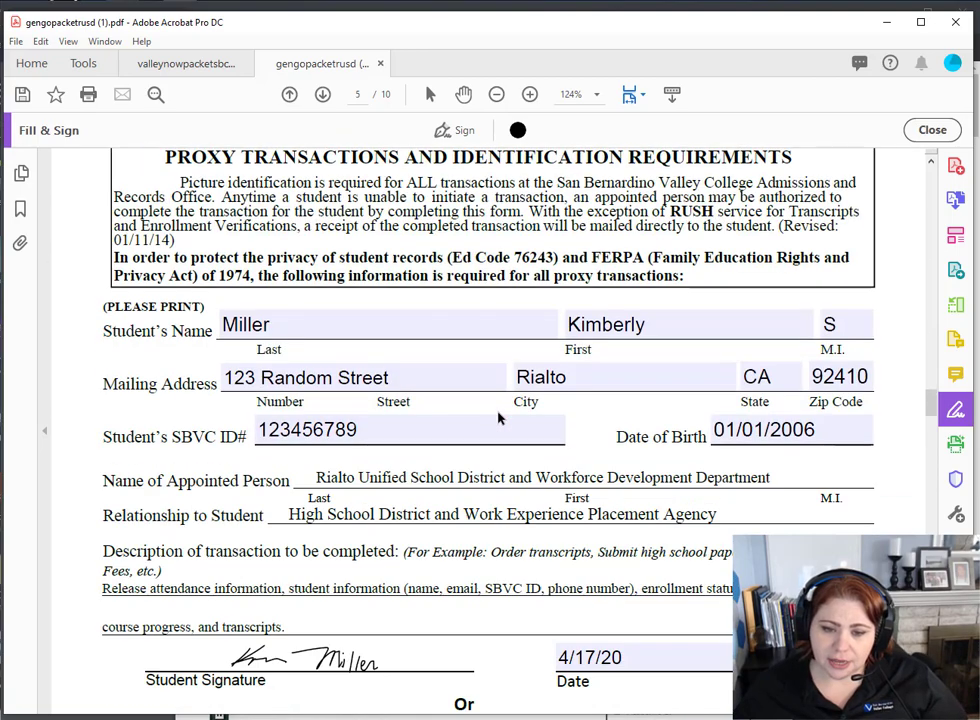
pyautogui.scroll(-3, 455, 510)
pyautogui.scroll(5, 455, 510)
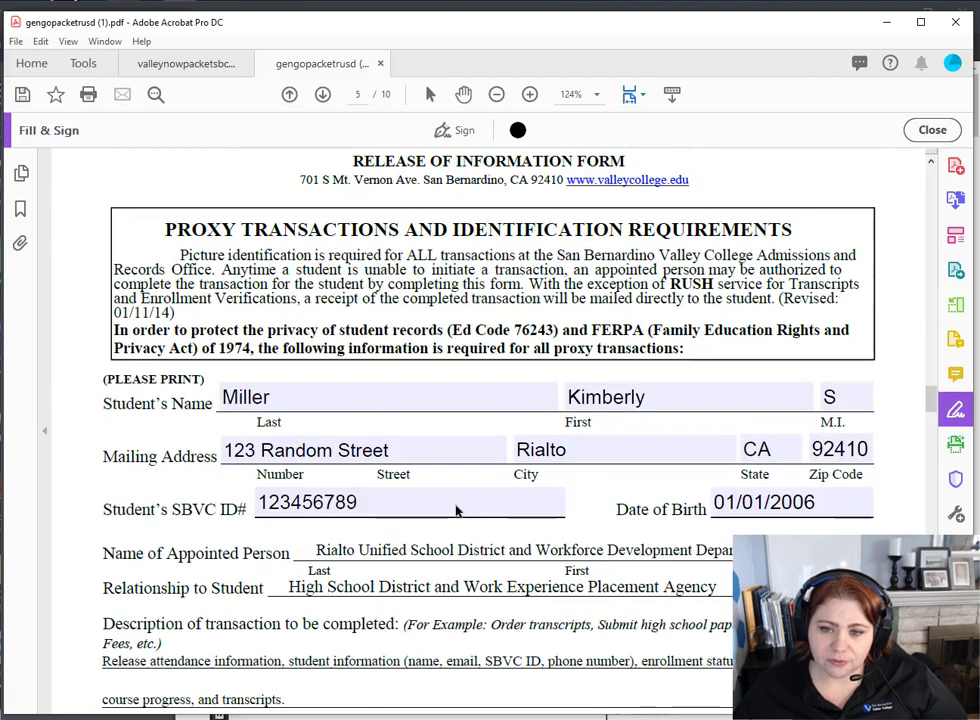
pyautogui.scroll(-12, 455, 510)
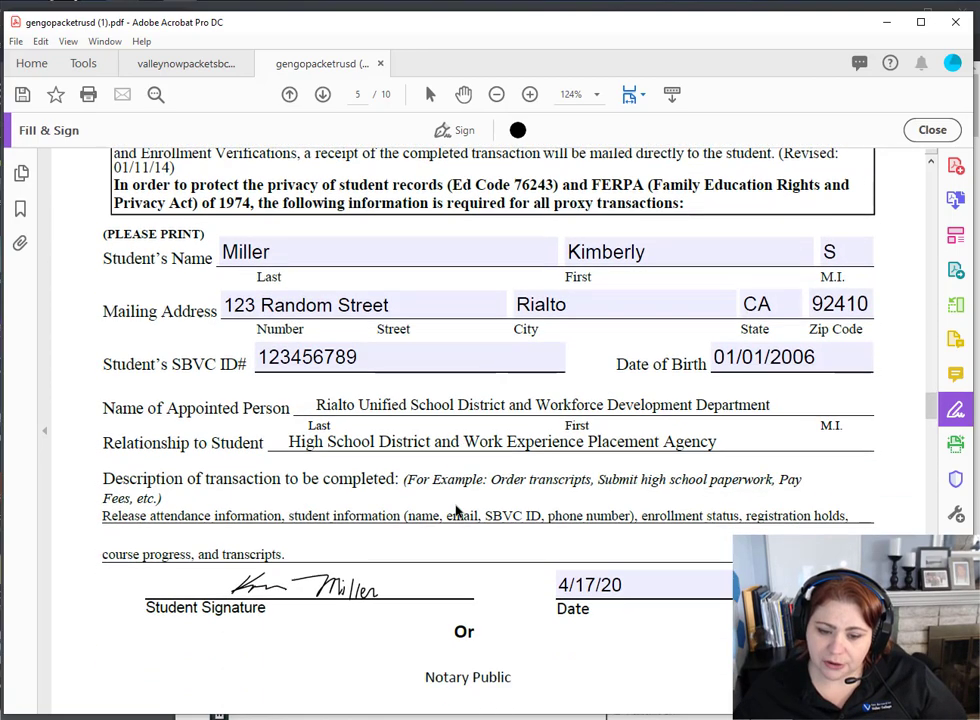
pyautogui.scroll(-13, 455, 505)
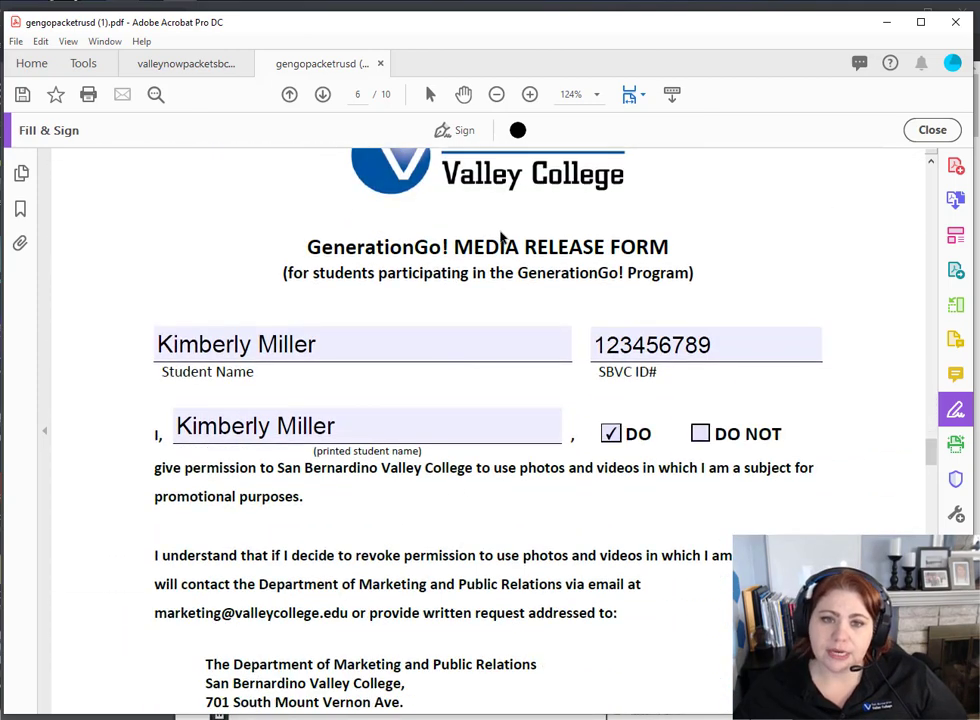
pyautogui.click(463, 134)
pyautogui.click(427, 175)
pyautogui.scroll(-10, 430, 375)
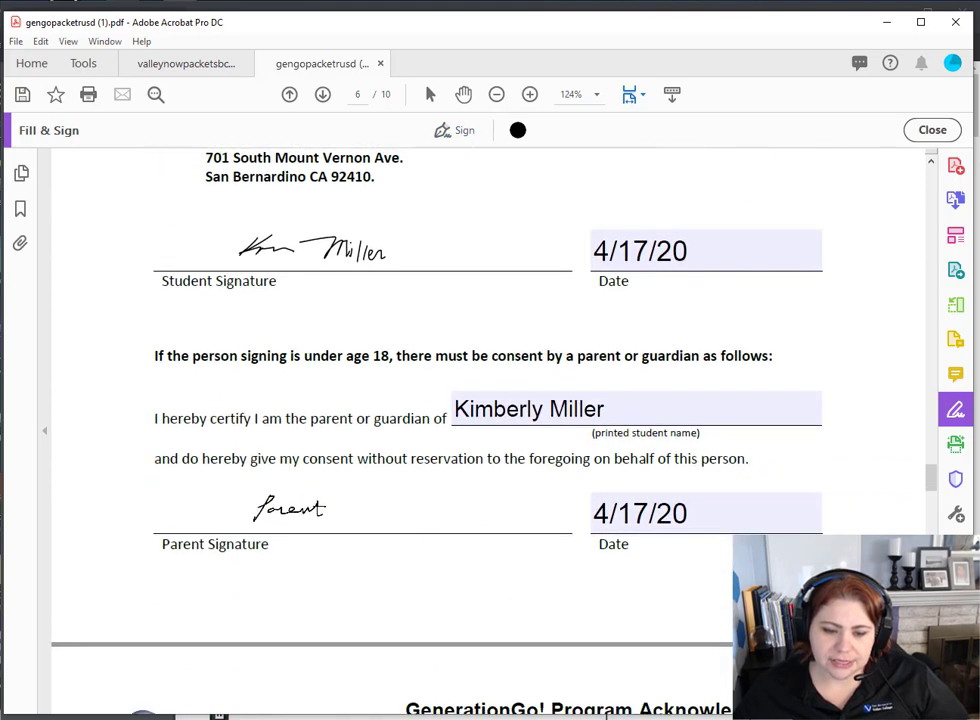
pyautogui.click(258, 516)
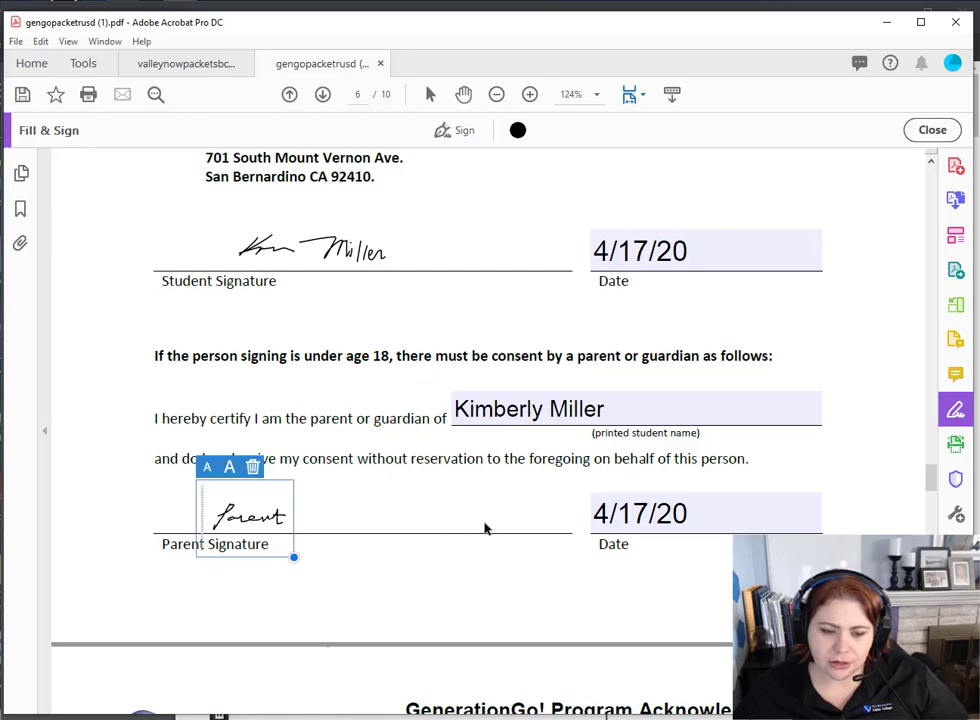
pyautogui.scroll(-13, 486, 525)
pyautogui.scroll(-16, 486, 527)
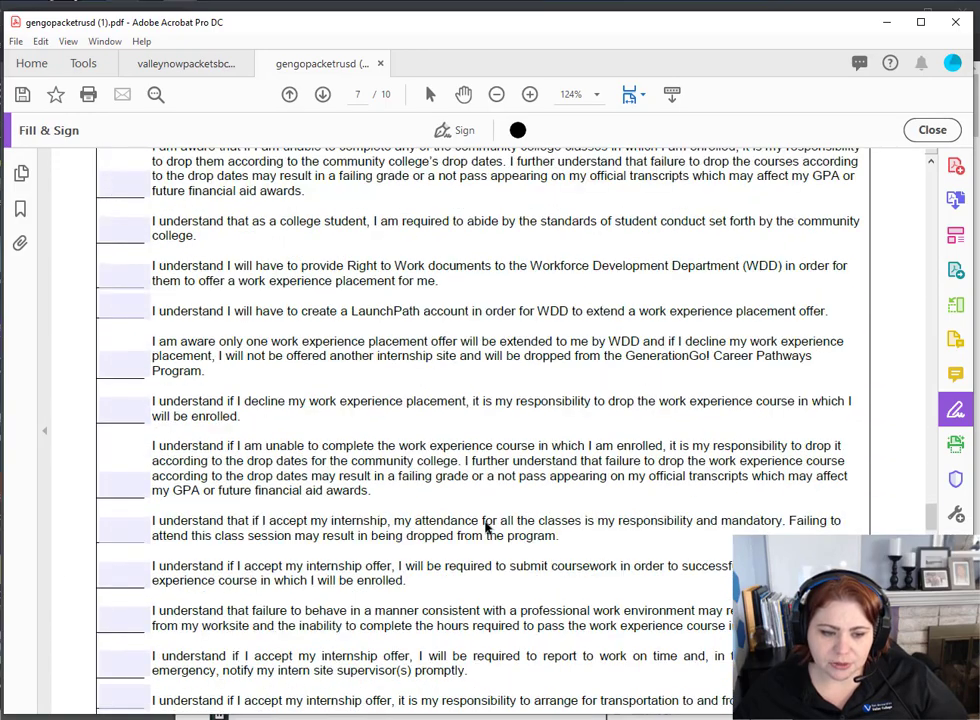
# - Put the Parent signature on page 8's Parent Signature line and type the parent's name
pyautogui.scroll(-3, 486, 527)
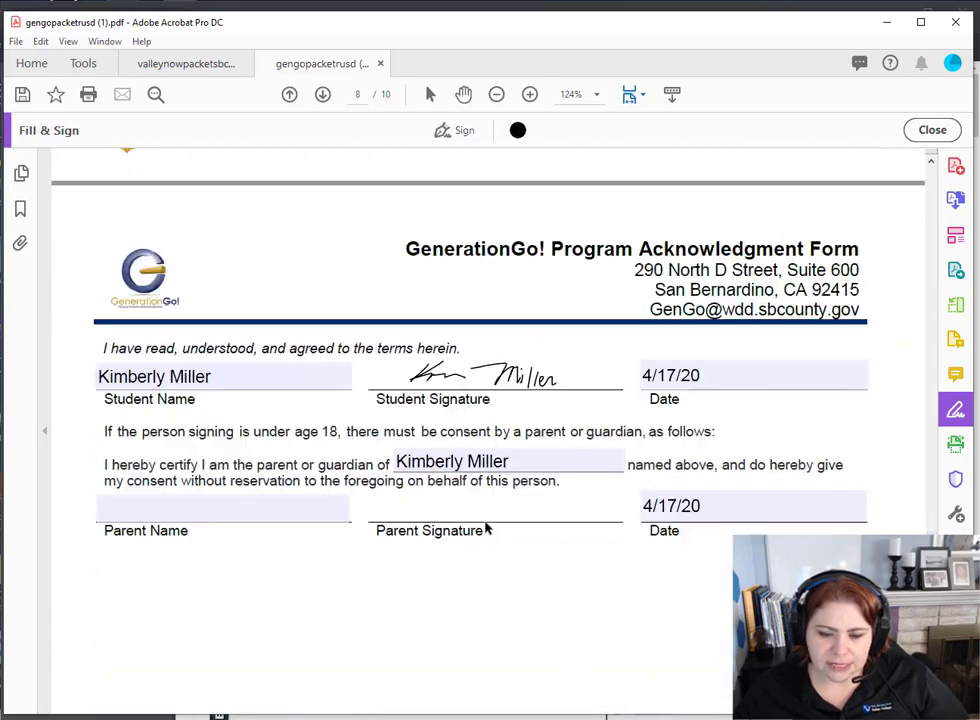
pyautogui.click(449, 131)
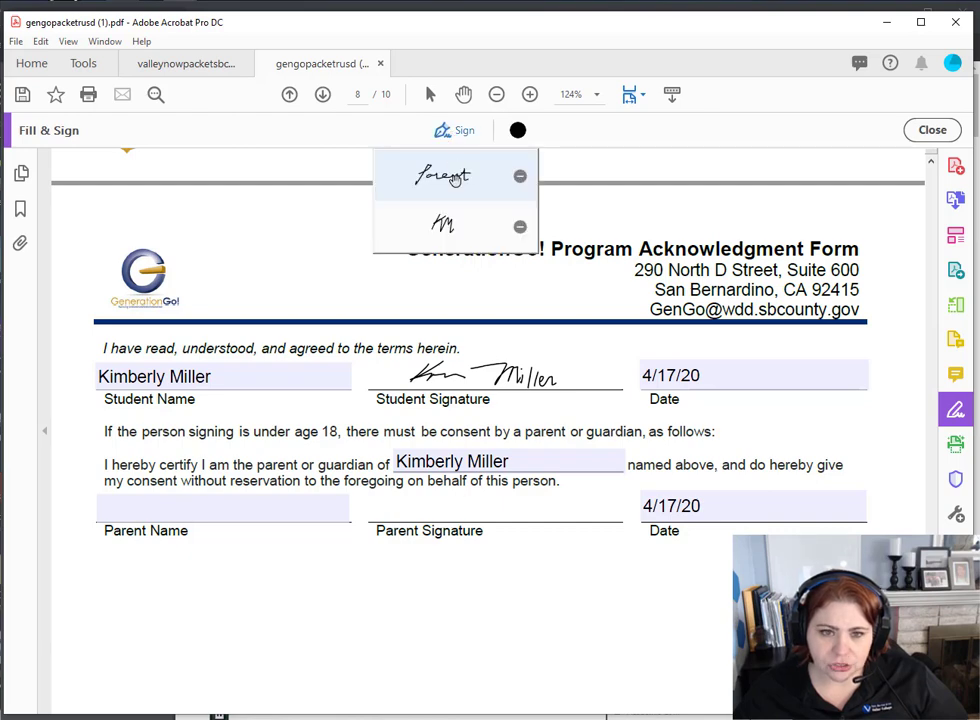
pyautogui.click(442, 175)
pyautogui.click(458, 508)
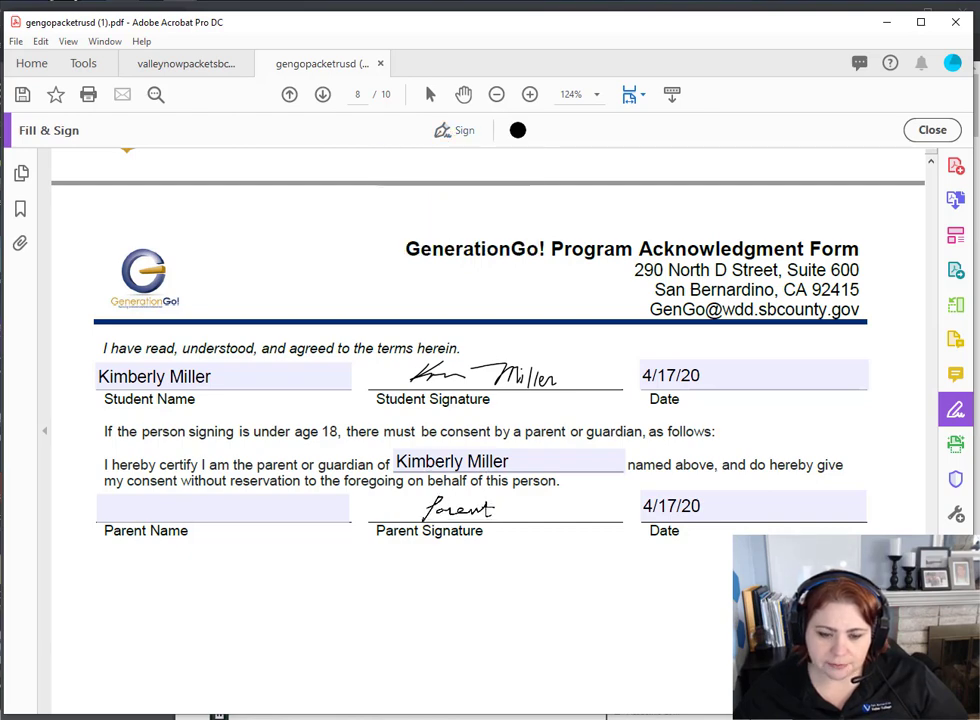
pyautogui.click(188, 508)
pyautogui.write('Parent Miller')
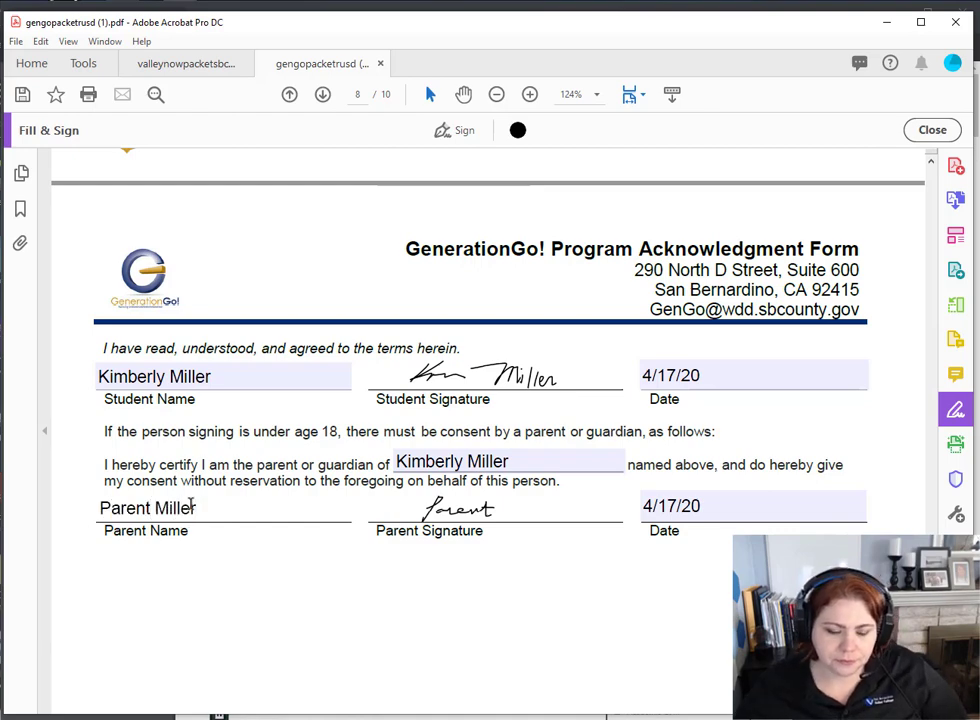
pyautogui.click(212, 591)
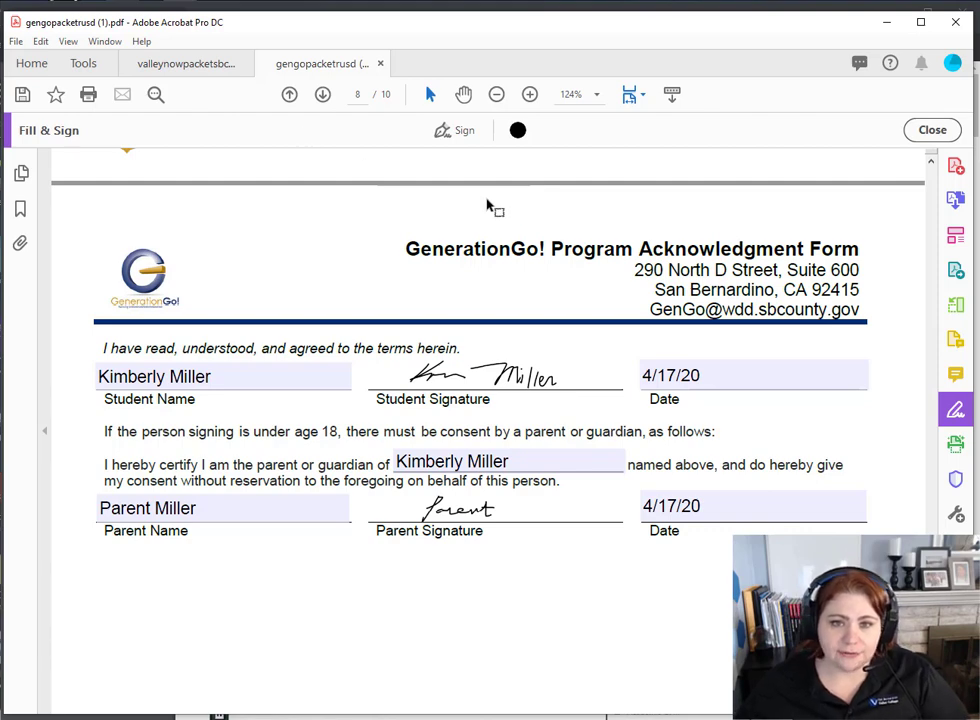
# - Save the filled GenerationGo enrollment packet
pyautogui.click(24, 95)
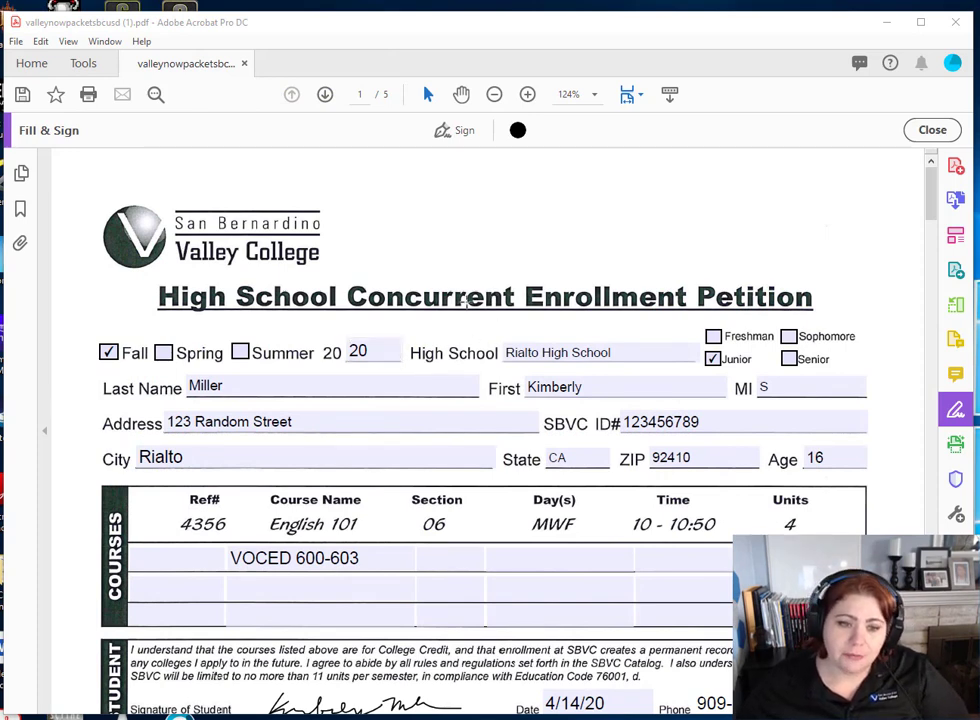
pyautogui.scroll(-5, 408, 296)
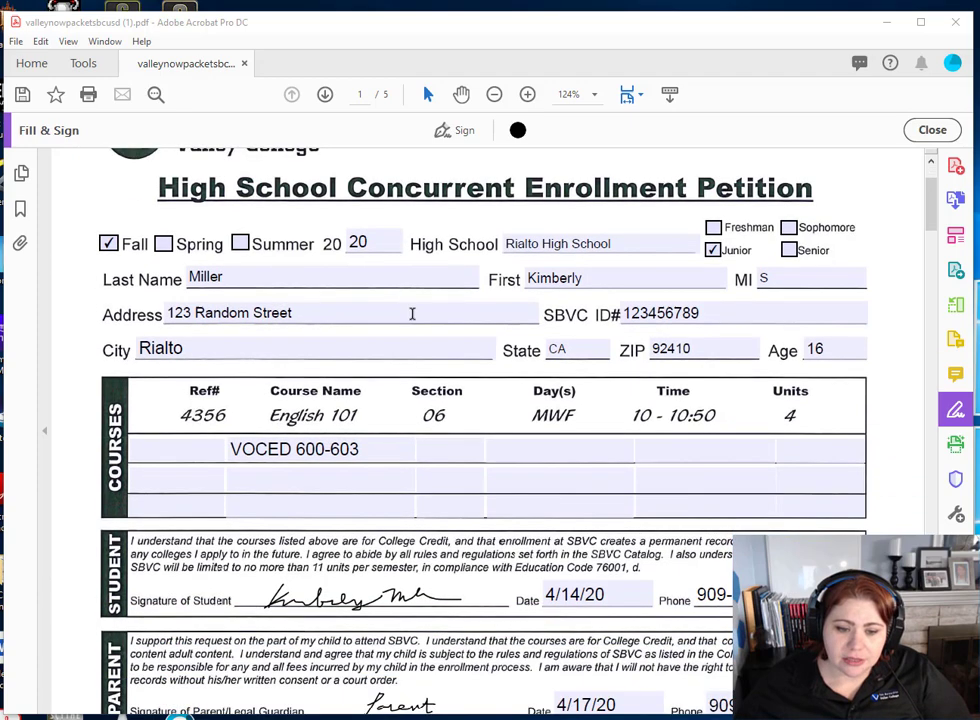
pyautogui.scroll(-1, 411, 313)
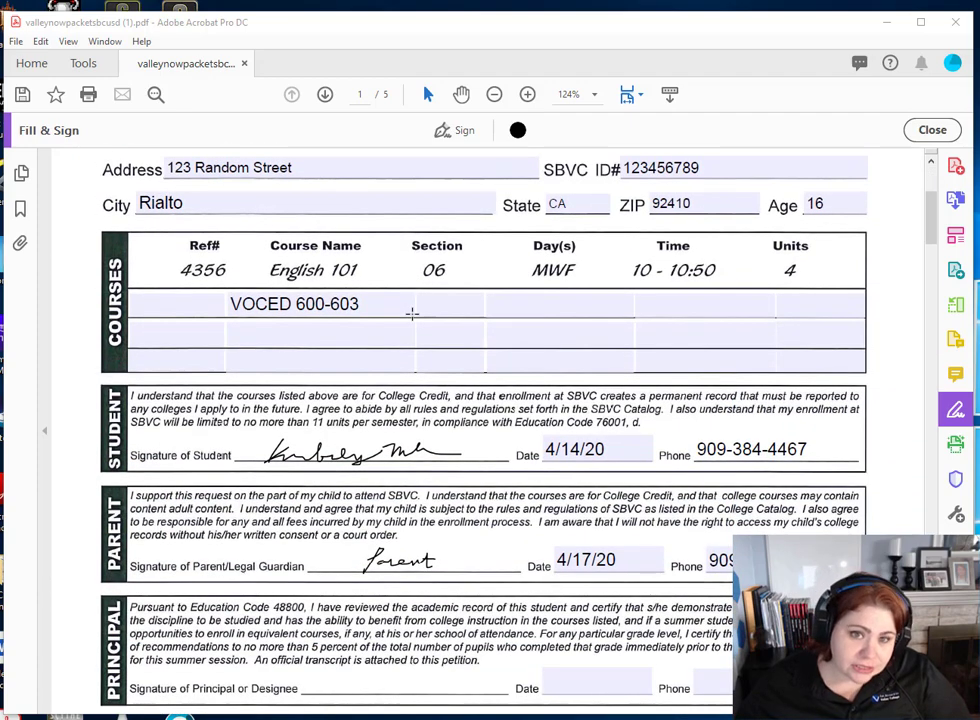
pyautogui.scroll(-1, 411, 314)
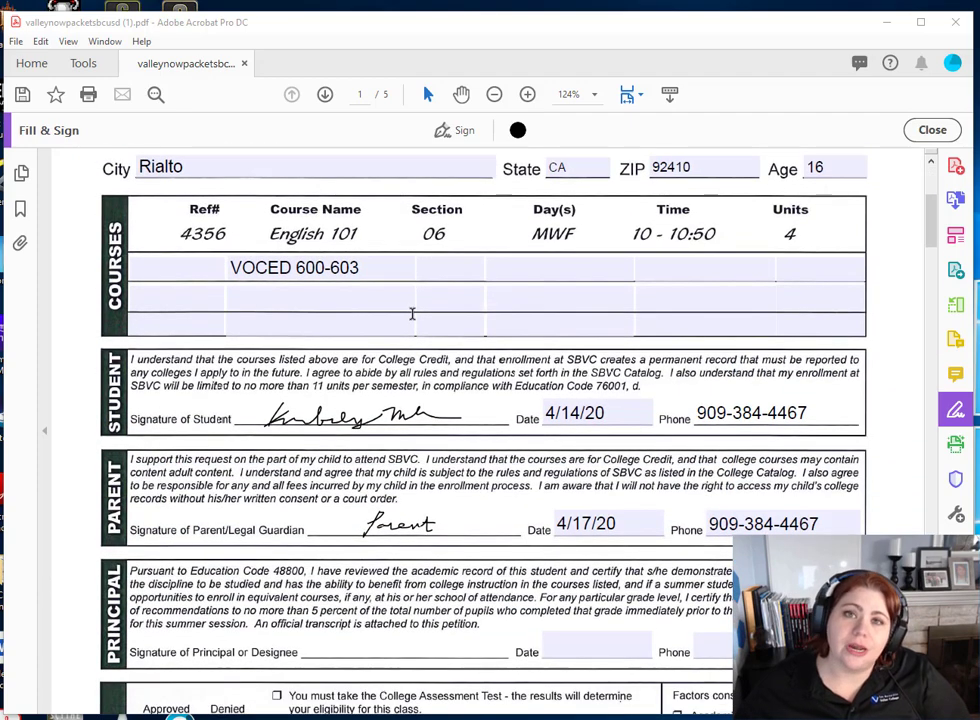